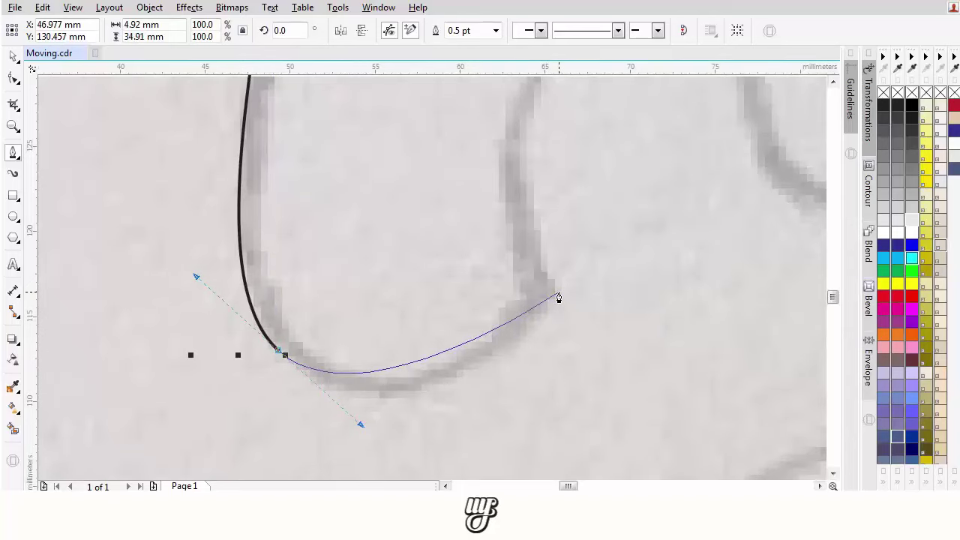
# Continue the Pen outline around the rounded base of the M's first stem to the pointed corner at its lower right
pyautogui.moveTo(518, 348); pyautogui.dragTo(519, 346)
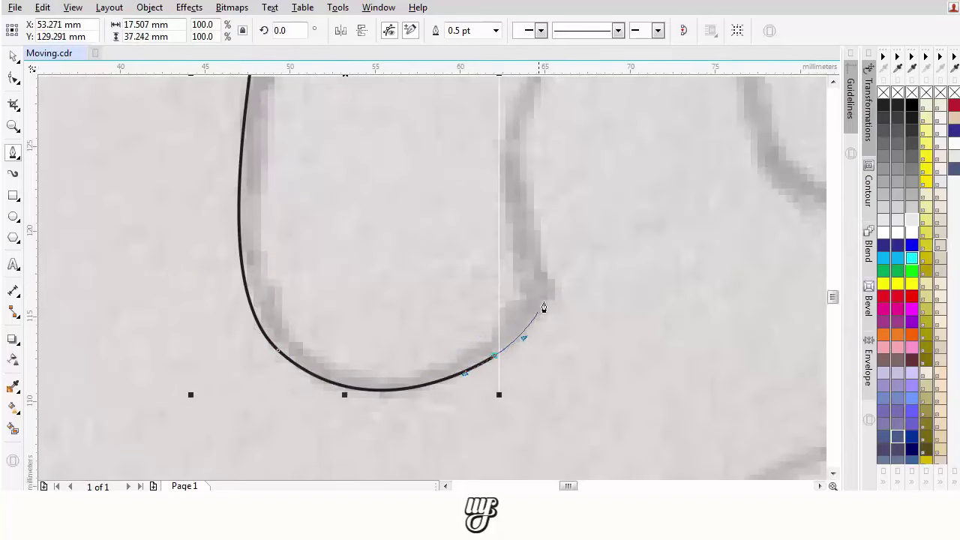
pyautogui.click(551, 292)
pyautogui.scroll(-2, 551, 293)
pyautogui.scroll(2, 444, 300)
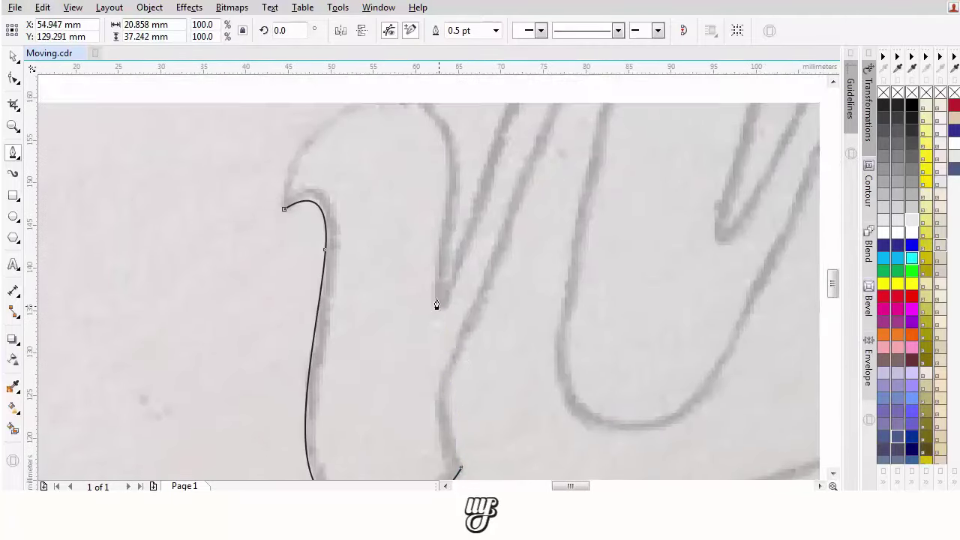
# Trace up the stem's right side and over its rounded top, closing the outline at the hook tip
pyautogui.moveTo(461, 119); pyautogui.dragTo(466, 264)
pyautogui.scroll(1, 402, 246)
pyautogui.moveTo(376, 232); pyautogui.dragTo(261, 240)
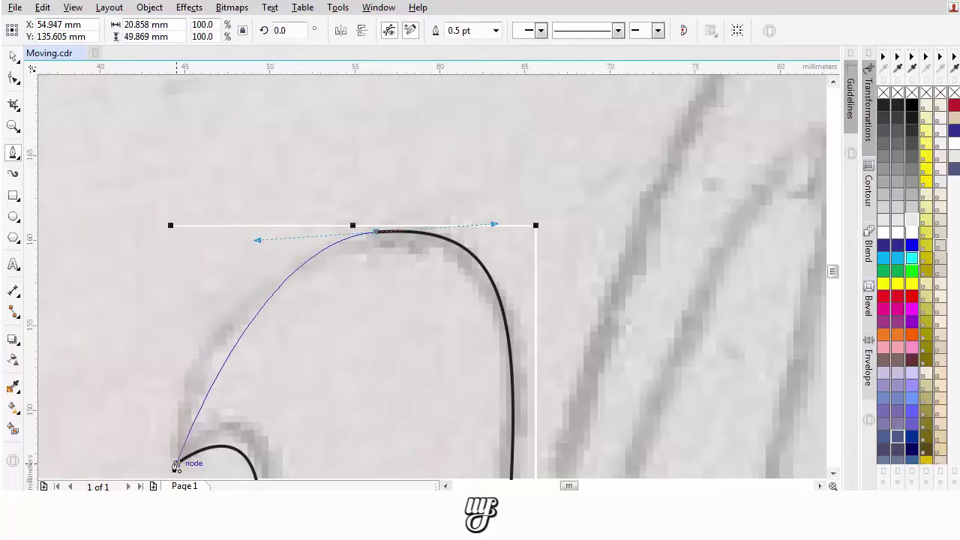
pyautogui.moveTo(176, 462); pyautogui.dragTo(159, 351)
pyautogui.scroll(-3, 296, 343)
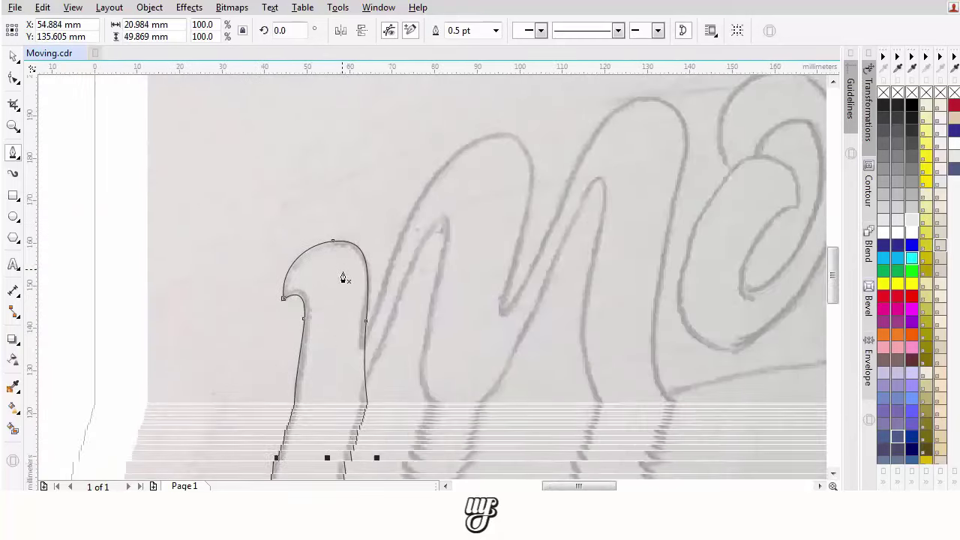
# Reshape the upper right side of the stem outline with the Shape tool so it bulges outward along the sketch
pyautogui.click(16, 80)
pyautogui.moveTo(351, 180); pyautogui.dragTo(343, 217)
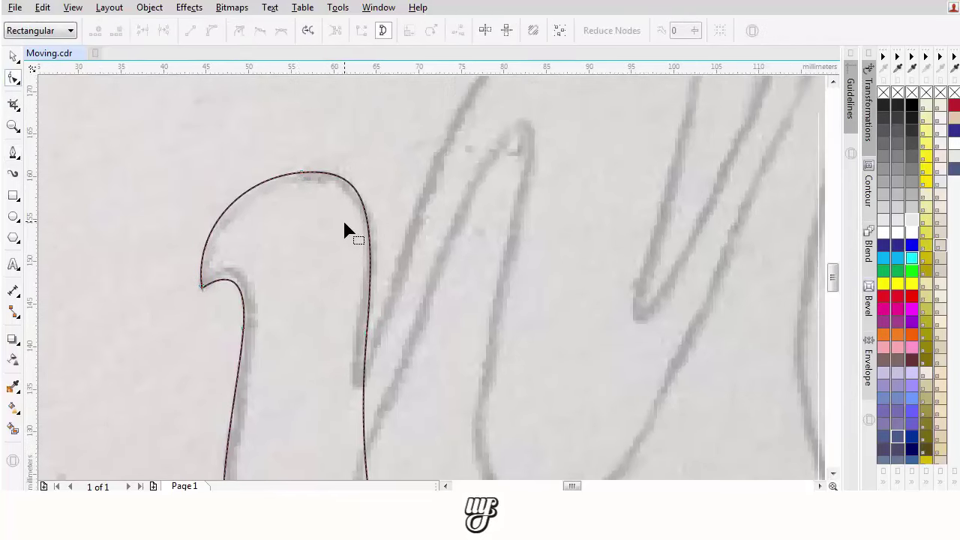
pyautogui.scroll(1, 343, 217)
pyautogui.moveTo(415, 445); pyautogui.dragTo(378, 295)
pyautogui.click(378, 271)
pyautogui.scroll(-1, 382, 309)
pyautogui.scroll(1, 390, 176)
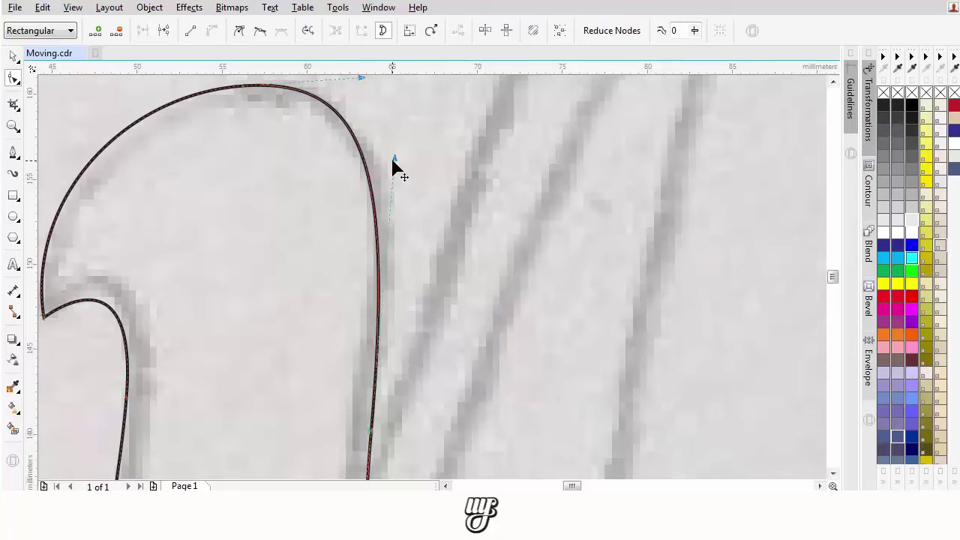
pyautogui.moveTo(392, 161); pyautogui.dragTo(410, 159)
pyautogui.scroll(-1, 410, 158)
pyautogui.moveTo(415, 392); pyautogui.dragTo(433, 328)
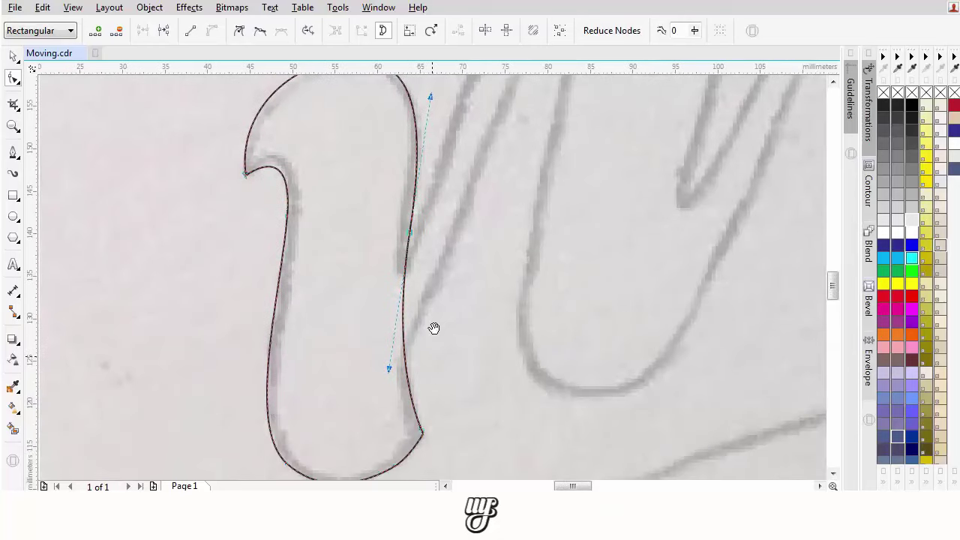
# Adjust the inner hook curve at the stem's tip, then try a change on the left edge and undo it
pyautogui.scroll(4, 322, 356)
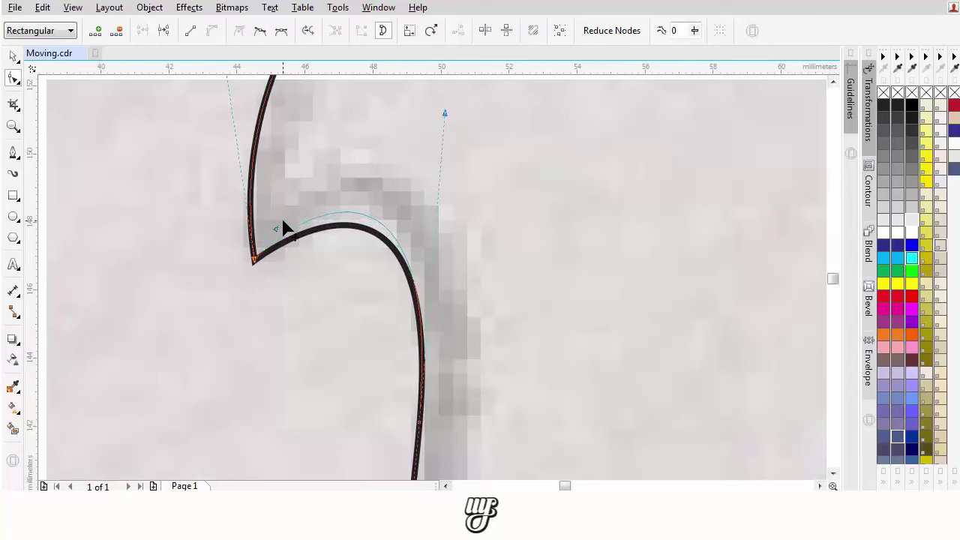
pyautogui.scroll(-4, 285, 229)
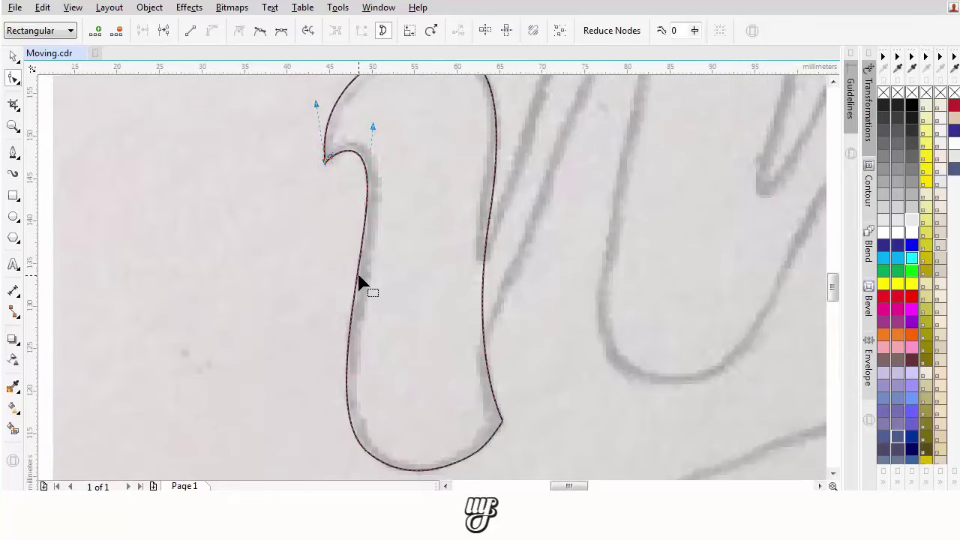
pyautogui.click(359, 276)
pyautogui.hotkey('ctrl', 'z')
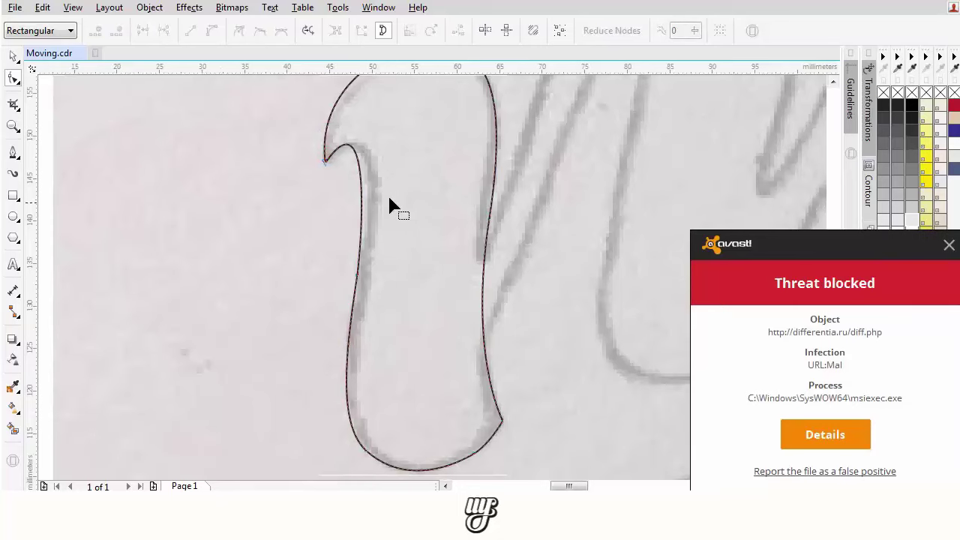
# Rework the nodes on the stem's left edge below the hook so the curve runs smoothly along the sketch
pyautogui.click(368, 186)
pyautogui.scroll(2, 371, 182)
pyautogui.doubleClick(363, 183)
pyautogui.moveTo(435, 273); pyautogui.dragTo(347, 351)
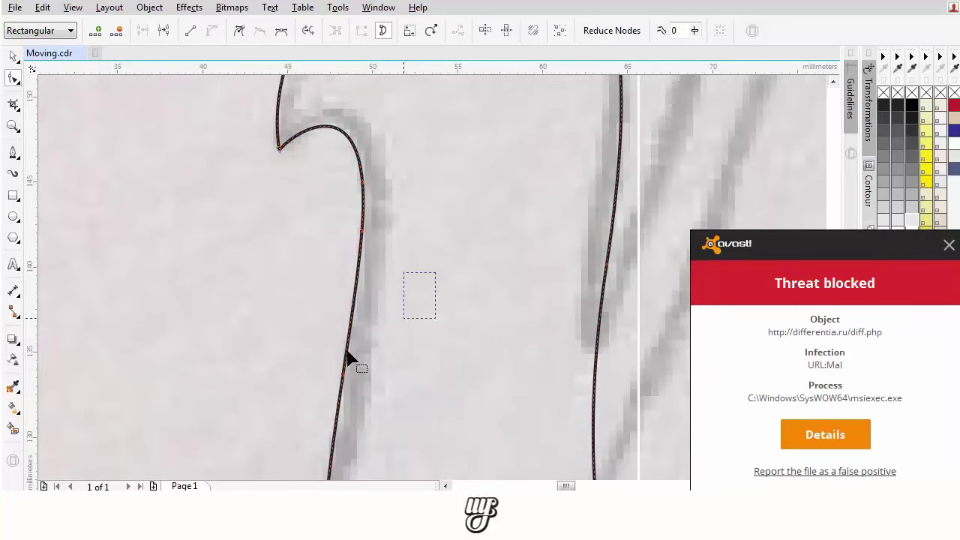
pyautogui.moveTo(372, 227); pyautogui.dragTo(337, 281)
pyautogui.click(338, 283)
pyautogui.scroll(-2, 337, 283)
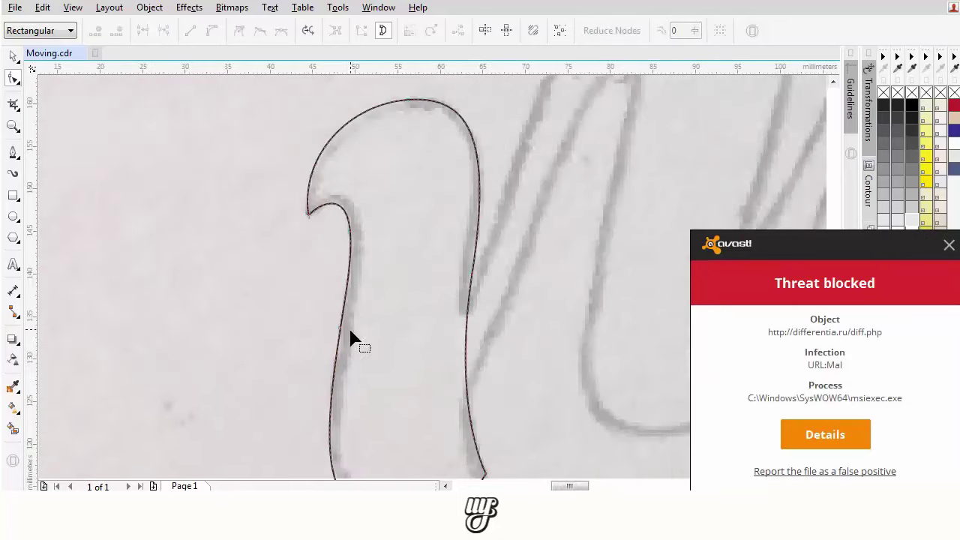
# Add a node on the stem's upper right edge, delete the node at the top, and dismiss the antivirus alert
pyautogui.scroll(-2, 383, 439)
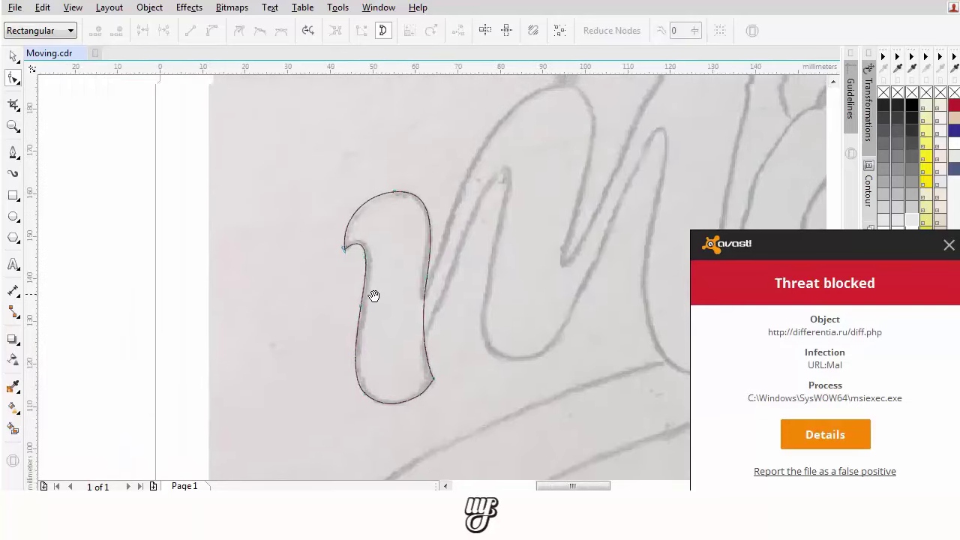
pyautogui.scroll(2, 450, 261)
pyautogui.click(461, 263)
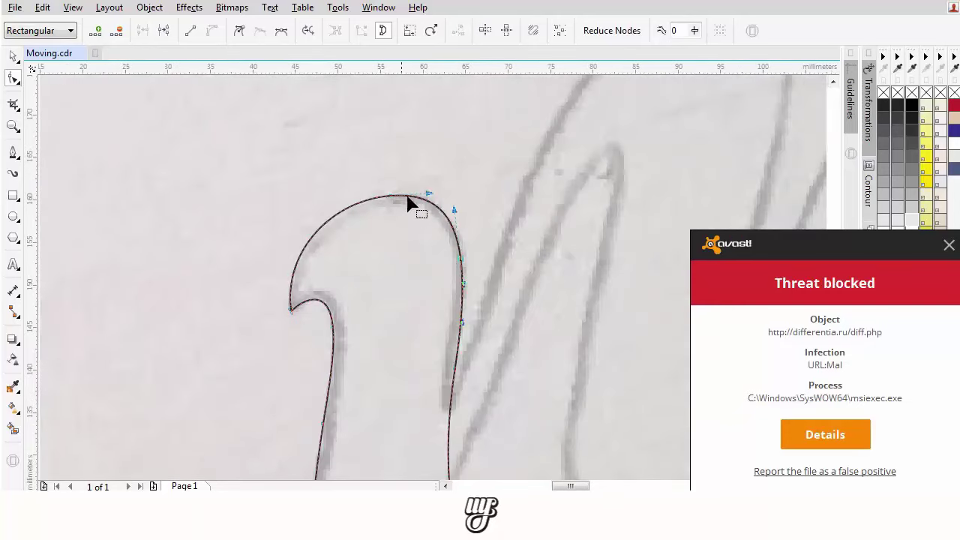
pyautogui.moveTo(351, 236); pyautogui.dragTo(339, 246)
pyautogui.press('Delete')
pyautogui.click(950, 244)
# Start a new Pen outline where the M's first arch meets the stem and trace up the arch's outer left side
pyautogui.scroll(-2, 372, 233)
pyautogui.click(13, 152)
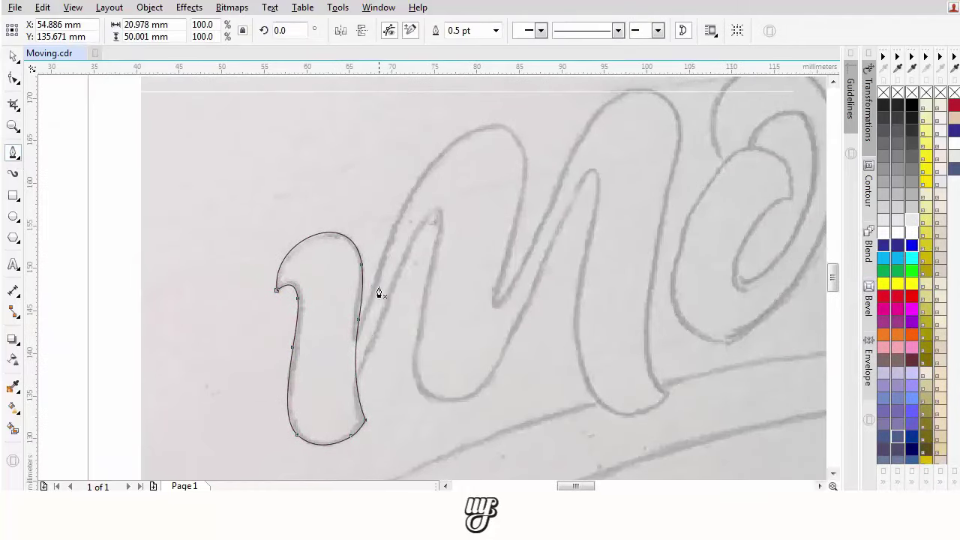
pyautogui.scroll(4, 365, 247)
pyautogui.click(275, 422)
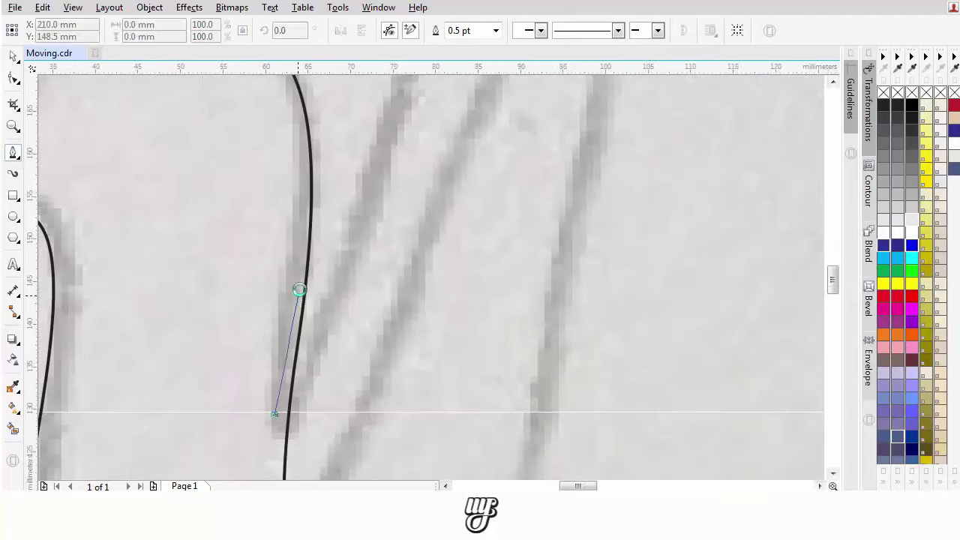
pyautogui.scroll(-5, 296, 290)
pyautogui.scroll(3, 338, 223)
pyautogui.moveTo(336, 222); pyautogui.dragTo(414, 123)
pyautogui.scroll(2, 402, 223)
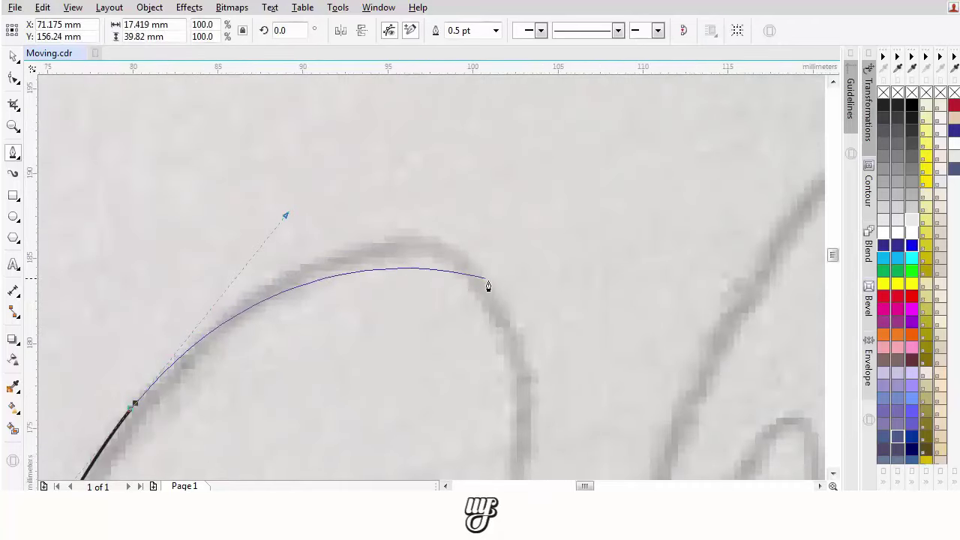
# Trace over the top of the first arch and down its right side to the sharp valley between the arches
pyautogui.moveTo(473, 259); pyautogui.dragTo(523, 290)
pyautogui.scroll(-1, 533, 288)
pyautogui.moveTo(542, 369); pyautogui.dragTo(529, 252)
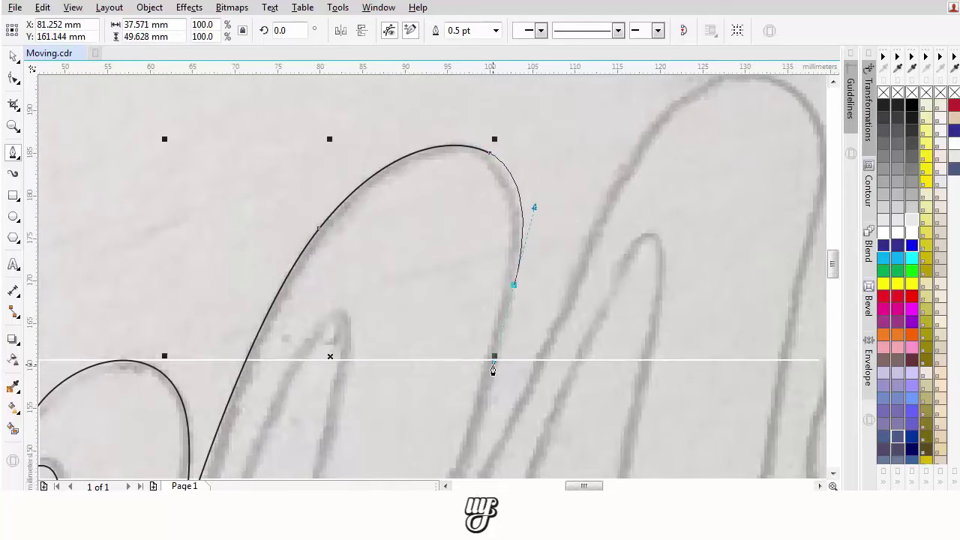
pyautogui.scroll(-2, 493, 374)
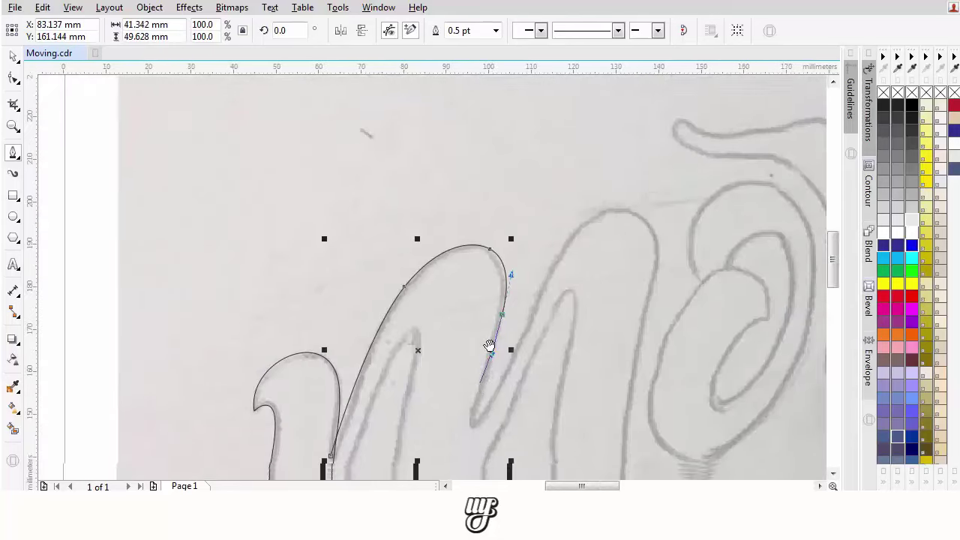
pyautogui.scroll(4, 490, 350)
pyautogui.click(483, 405)
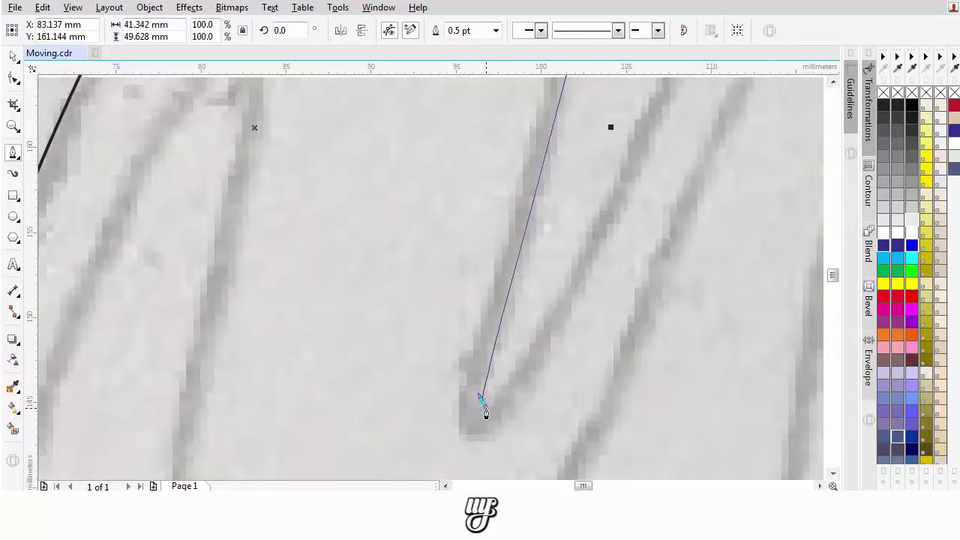
pyautogui.moveTo(494, 408); pyautogui.dragTo(494, 406)
pyautogui.scroll(-1, 499, 373)
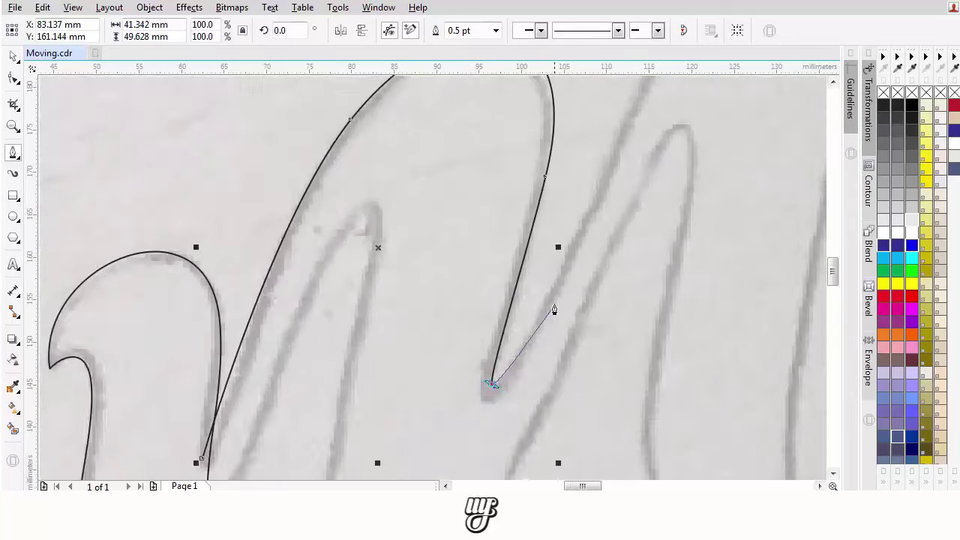
# Trace from the valley up and over the second arch and partway down its outer right side
pyautogui.moveTo(557, 308); pyautogui.dragTo(452, 400)
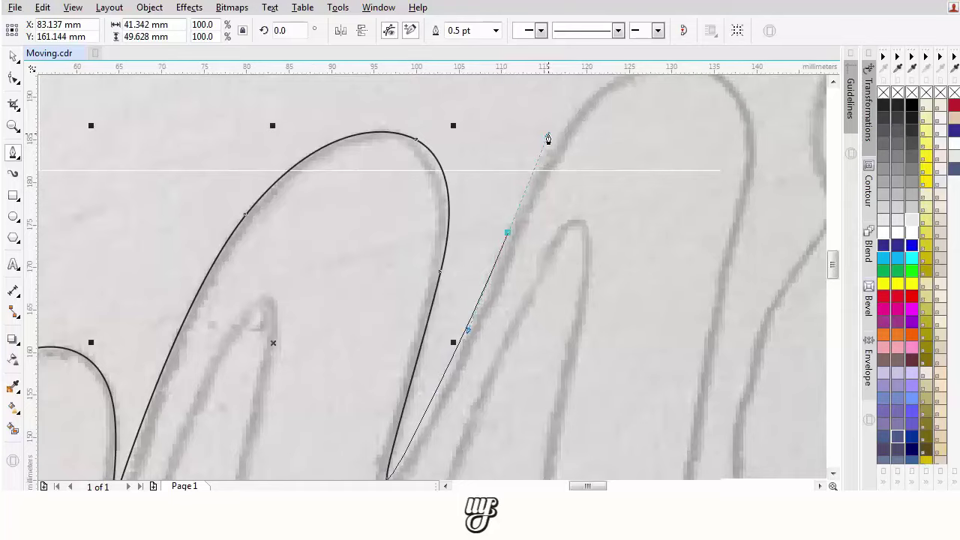
pyautogui.moveTo(548, 138); pyautogui.dragTo(549, 135)
pyautogui.moveTo(554, 126); pyautogui.dragTo(422, 318)
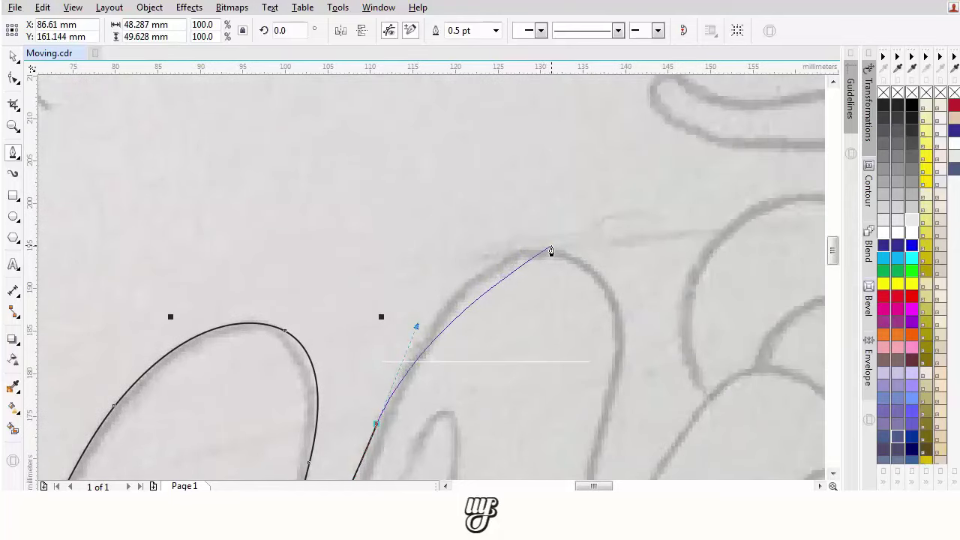
pyautogui.moveTo(571, 259); pyautogui.dragTo(653, 280)
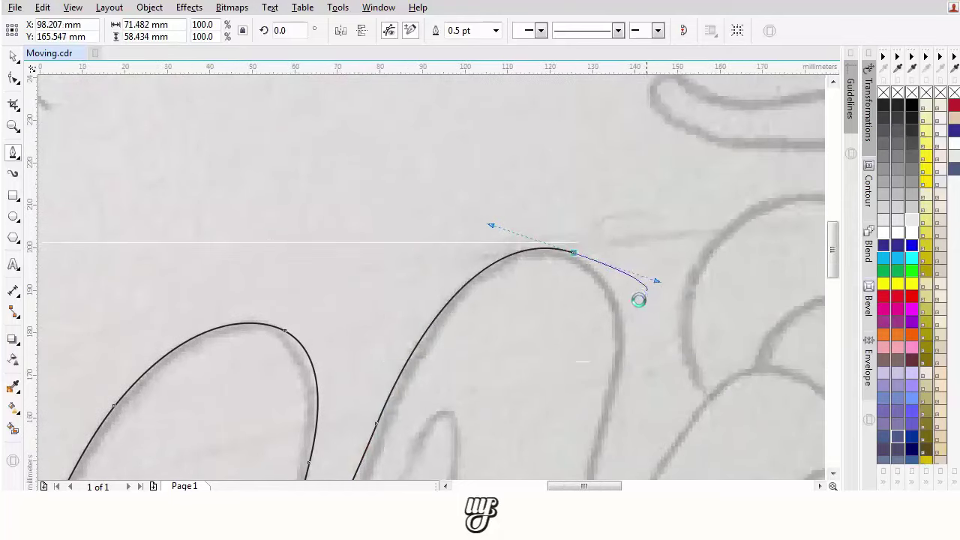
pyautogui.scroll(-2, 638, 298)
pyautogui.scroll(2, 584, 302)
pyautogui.moveTo(587, 308); pyautogui.dragTo(576, 382)
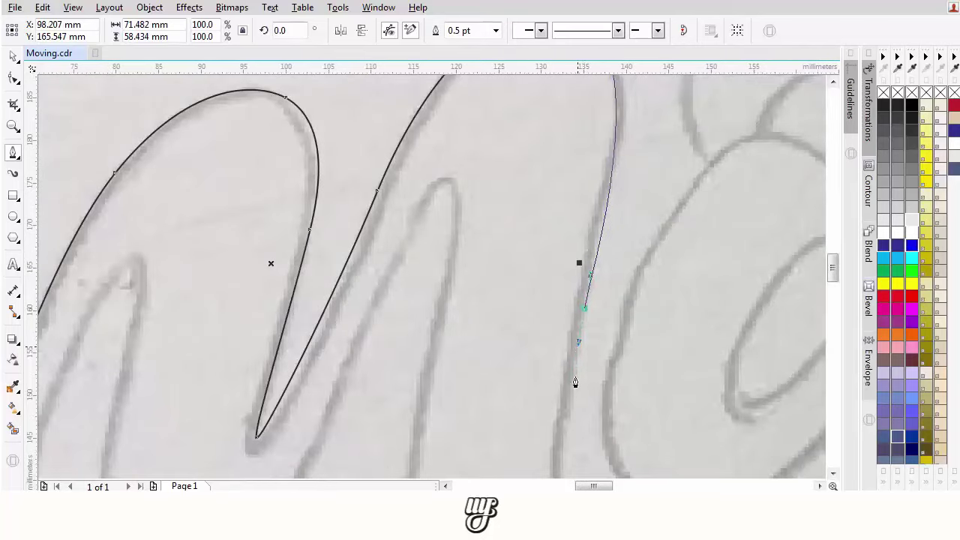
# Trace down the last leg to its pointed lower right corner and around its rounded base to the inner side
pyautogui.moveTo(557, 440); pyautogui.dragTo(559, 444)
pyautogui.scroll(-1, 558, 444)
pyautogui.scroll(2, 538, 290)
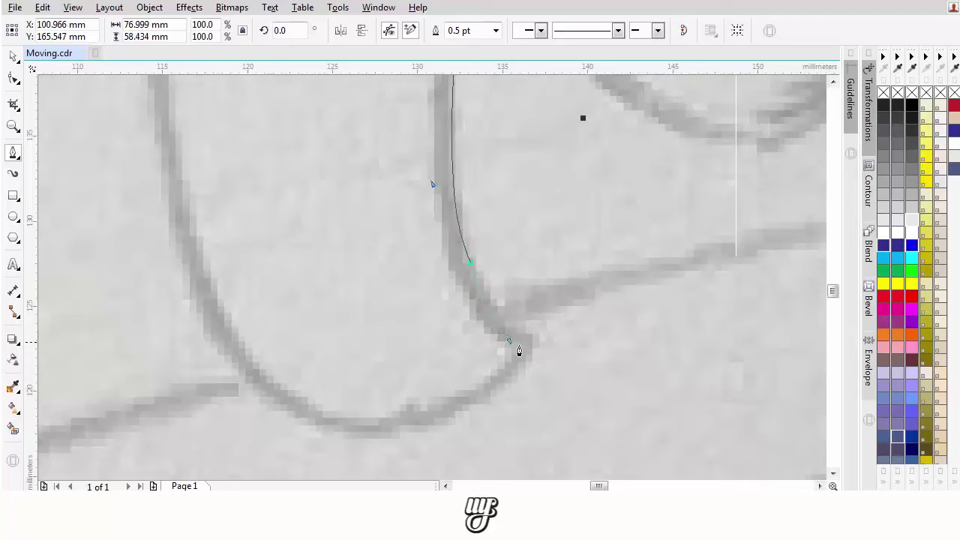
pyautogui.click(539, 340)
pyautogui.scroll(-4, 553, 338)
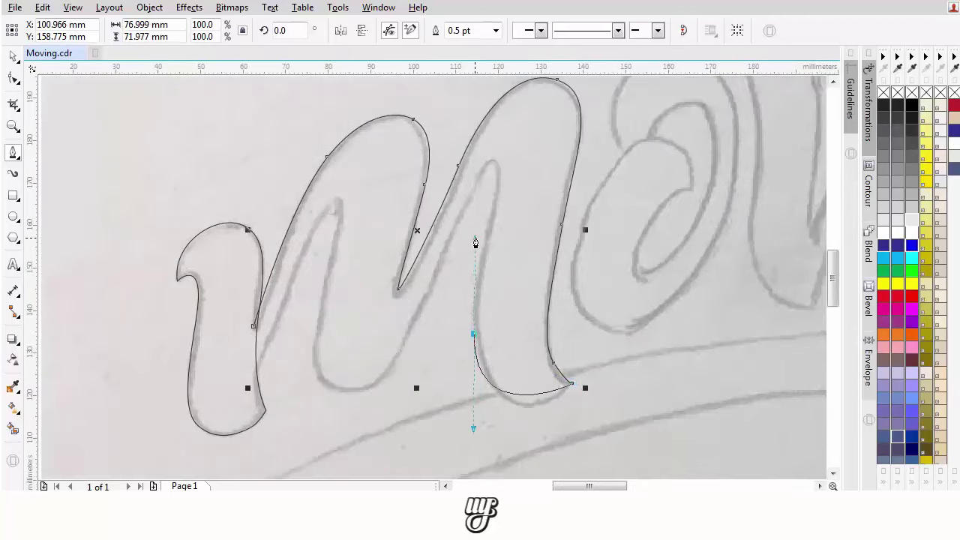
pyautogui.moveTo(475, 242); pyautogui.dragTo(474, 240)
# Trace the narrow gap inside the second arch around its tip and down to the rounded base of the middle leg
pyautogui.scroll(4, 475, 241)
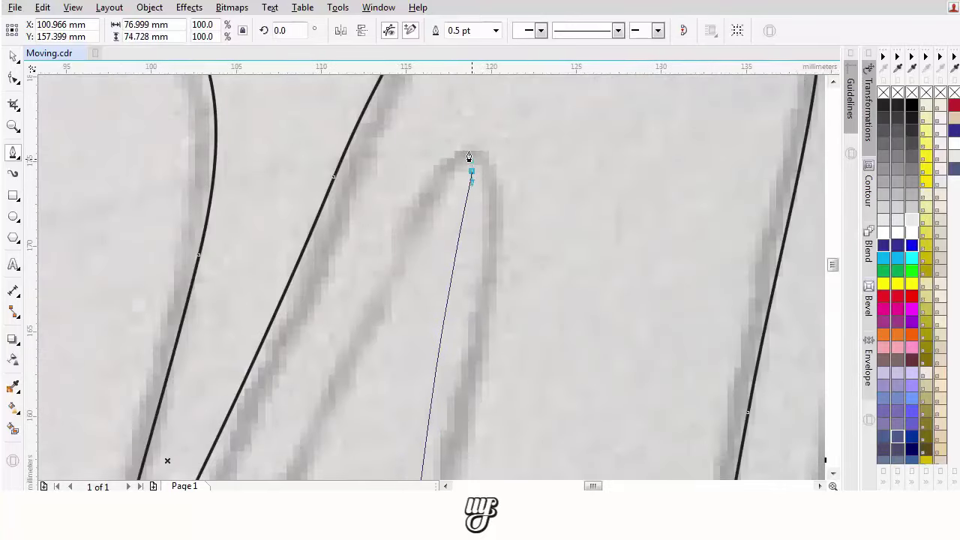
pyautogui.moveTo(469, 157); pyautogui.dragTo(443, 126)
pyautogui.scroll(-1, 408, 194)
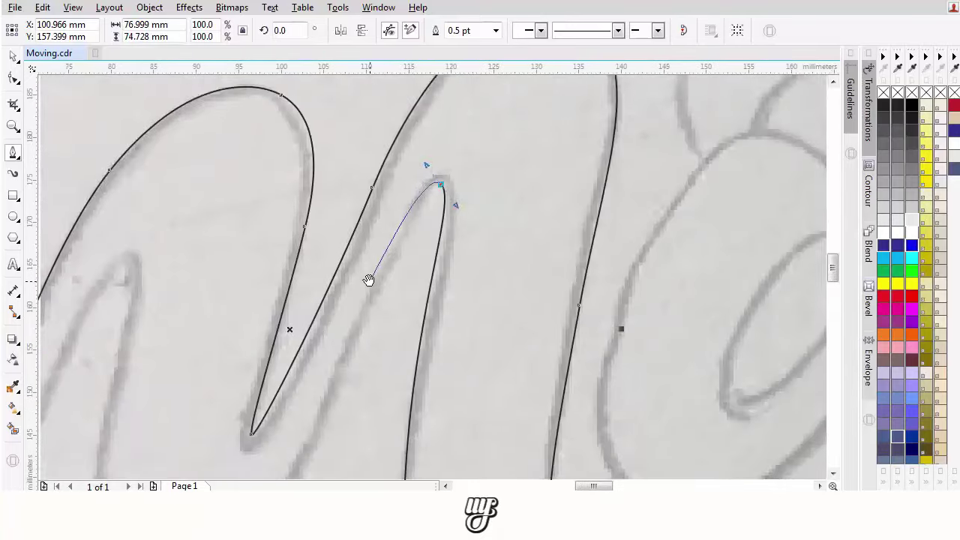
pyautogui.moveTo(369, 280); pyautogui.dragTo(414, 218)
pyautogui.scroll(-3, 378, 333)
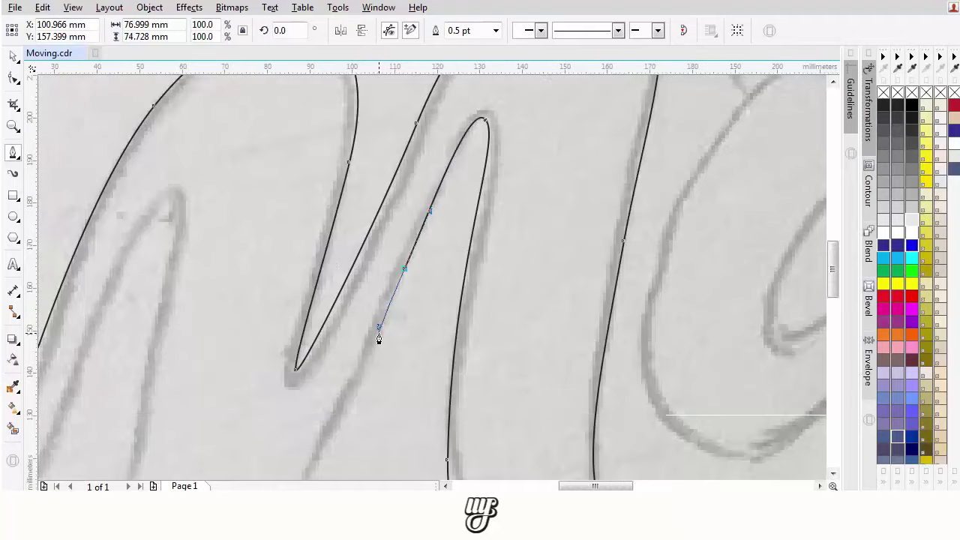
pyautogui.scroll(3, 322, 333)
pyautogui.moveTo(322, 334); pyautogui.dragTo(243, 317)
pyautogui.scroll(-3, 266, 300)
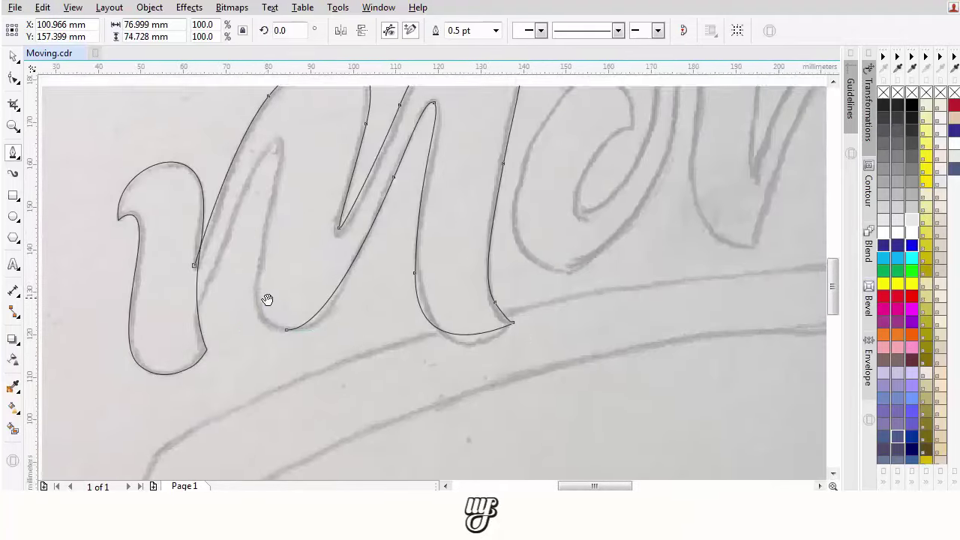
# Trace up the left side of the middle leg to the tip of the gap inside the first arch
pyautogui.scroll(3, 255, 233)
pyautogui.moveTo(269, 194); pyautogui.dragTo(308, 118)
pyautogui.scroll(-1, 308, 118)
pyautogui.scroll(2, 272, 272)
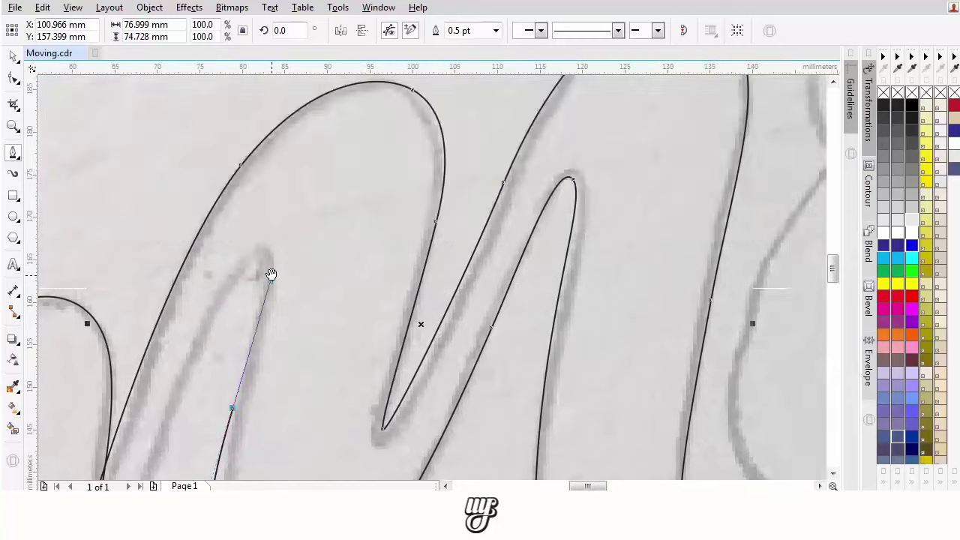
pyautogui.moveTo(258, 240); pyautogui.dragTo(251, 224)
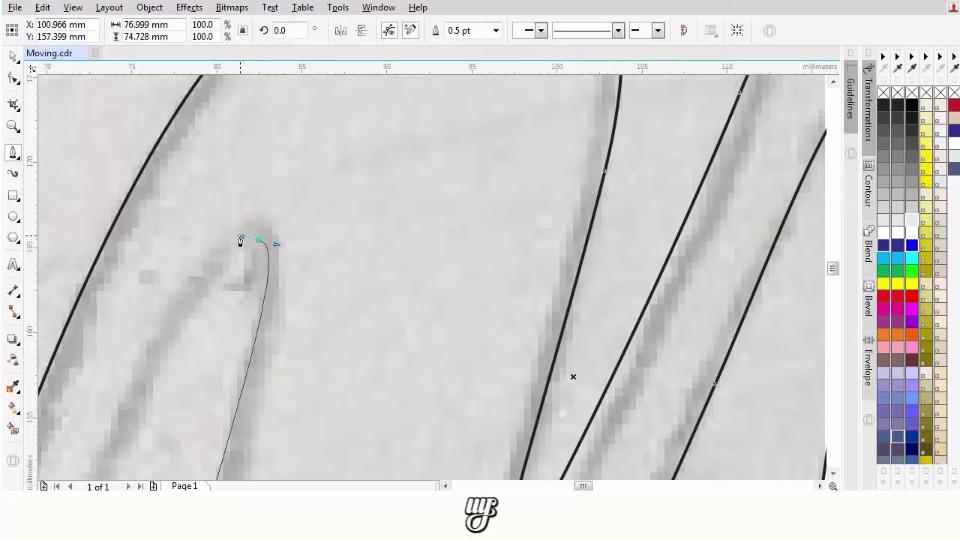
# Extend the outline from the gap's tip about halfway down its left edge, curving toward the first stem
pyautogui.scroll(-3, 238, 239)
pyautogui.scroll(2, 251, 267)
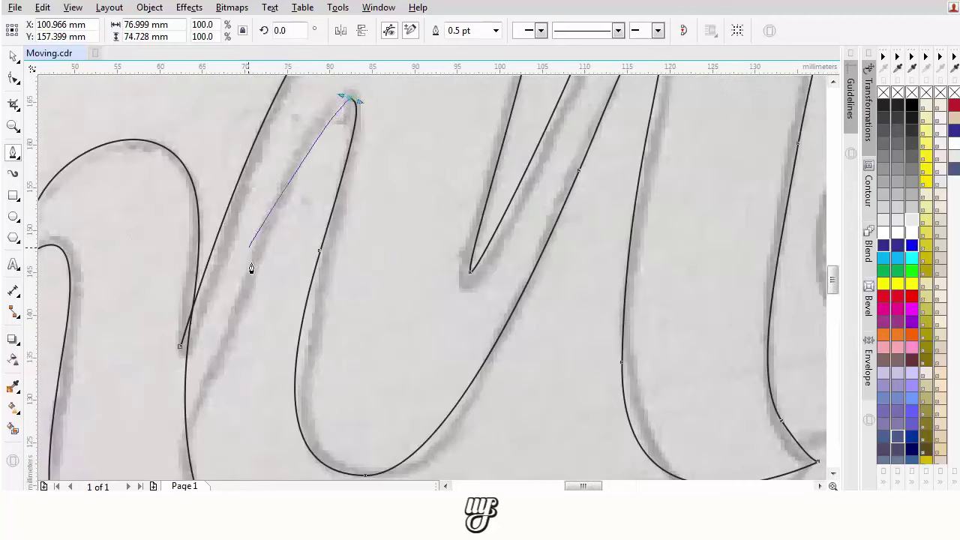
pyautogui.moveTo(251, 278); pyautogui.dragTo(182, 456)
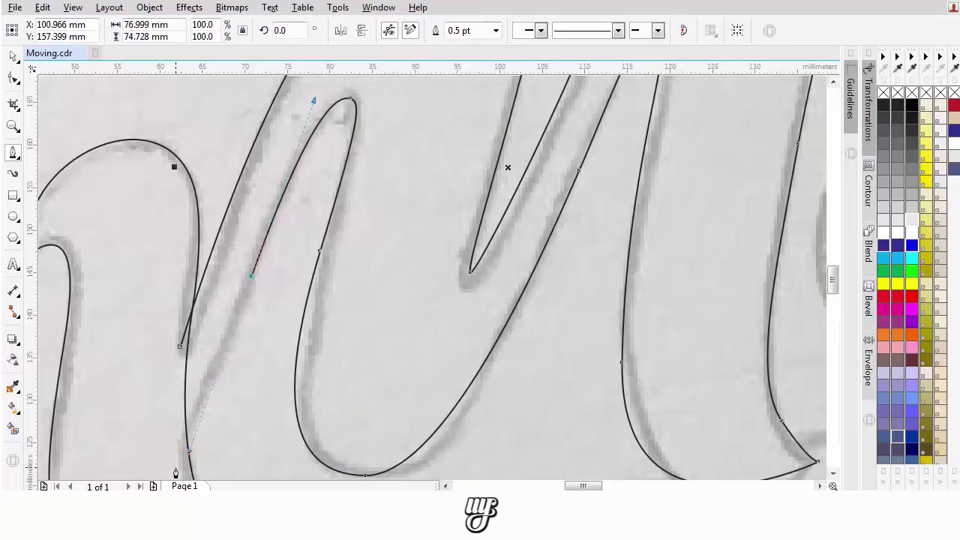
# Extend the M outline down to the base of the first stem and close it at its starting point
pyautogui.click(175, 468)
pyautogui.click(157, 364)
pyautogui.scroll(-2, 150, 300)
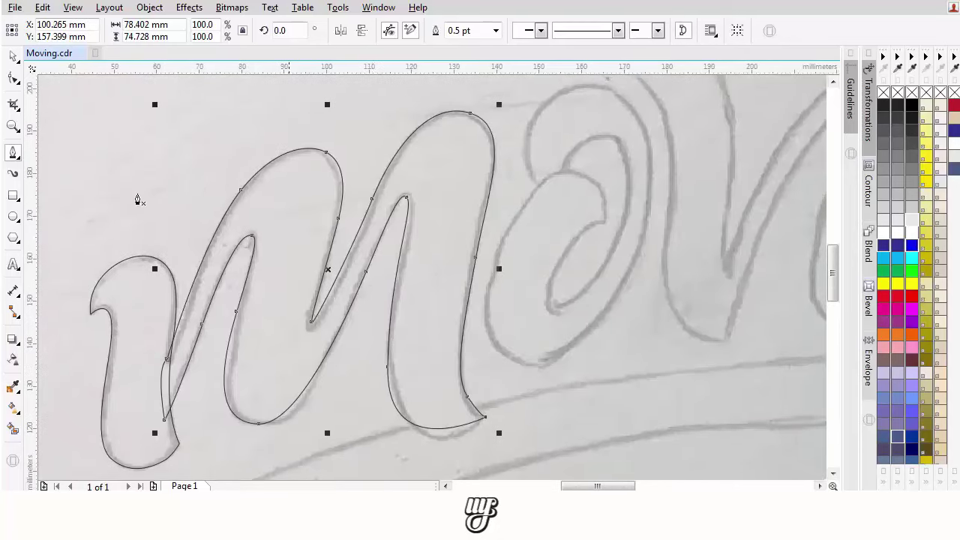
# Select both traced parts of the letter M, fill them with black and remove their outline
pyautogui.click(10, 60)
pyautogui.keyDown('shift'); pyautogui.click(129, 287); pyautogui.keyUp('shift')
pyautogui.click(910, 104)
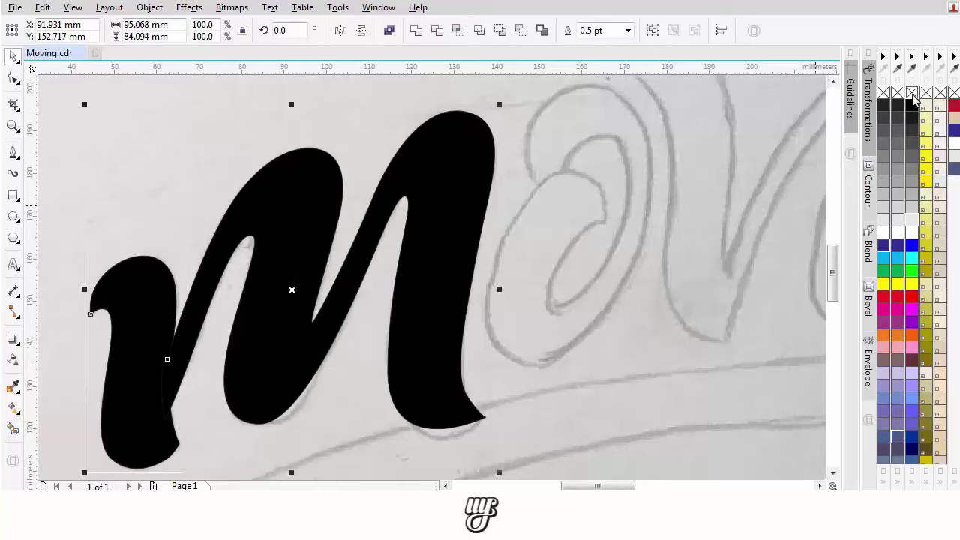
pyautogui.rightClick(911, 93)
# Start the outer outline of the letter o at its left notch and trace up its upper left side with the Pen tool
pyautogui.scroll(-2, 465, 183)
pyautogui.scroll(1, 470, 144)
pyautogui.click(13, 152)
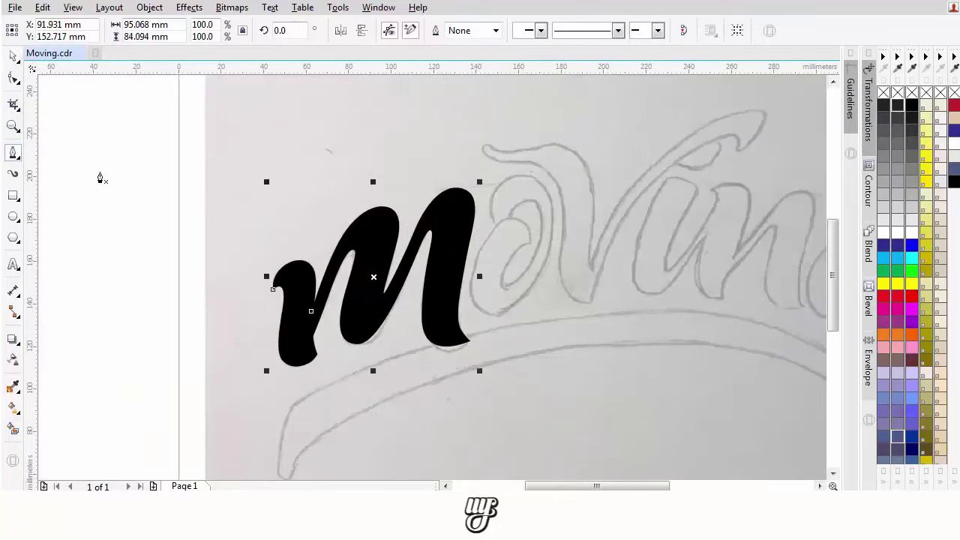
pyautogui.scroll(3, 538, 228)
pyautogui.scroll(2, 474, 238)
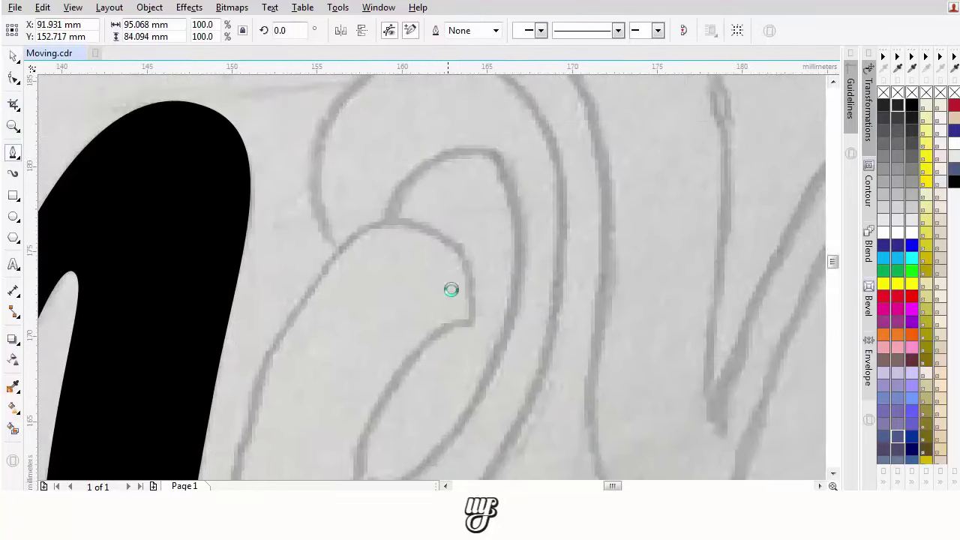
pyautogui.moveTo(232, 233); pyautogui.dragTo(262, 293)
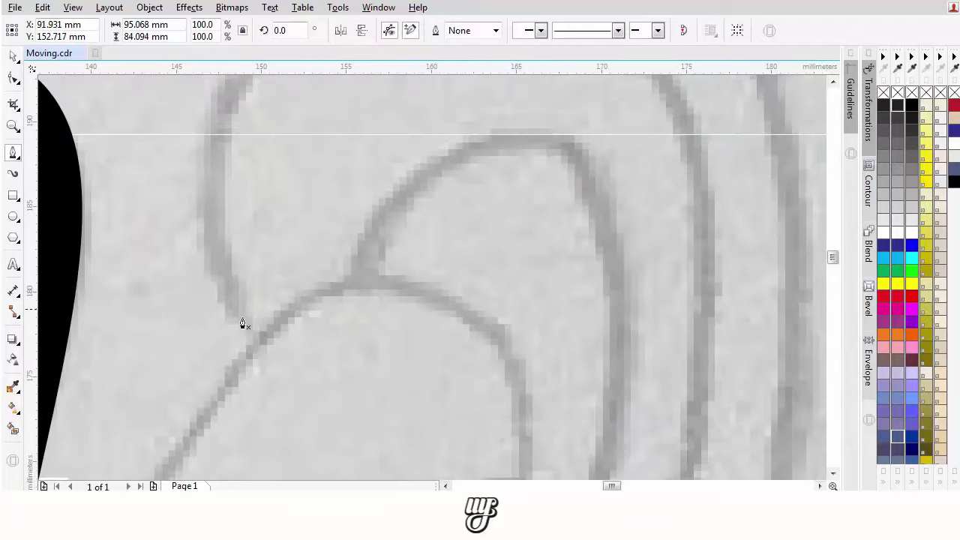
pyautogui.click(257, 345)
pyautogui.scroll(-2, 216, 261)
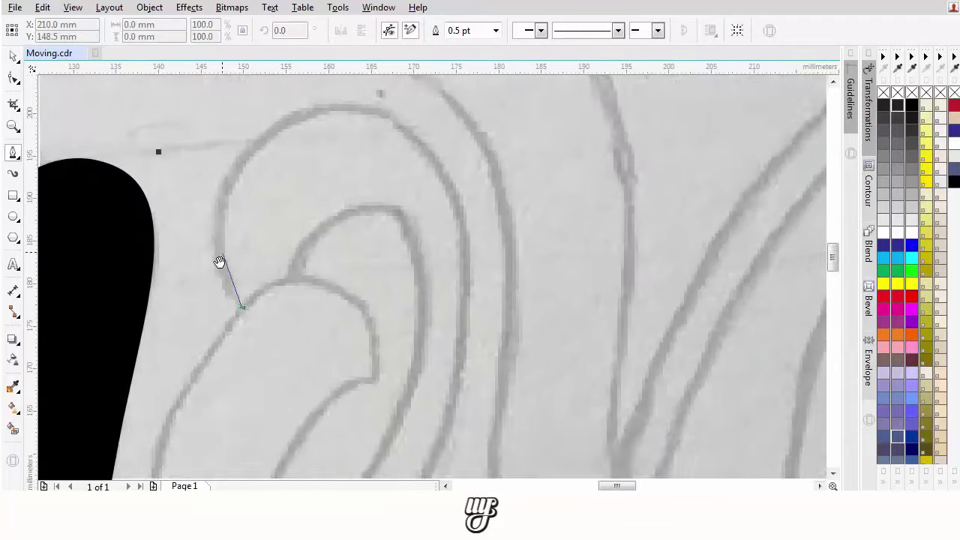
pyautogui.scroll(2, 213, 259)
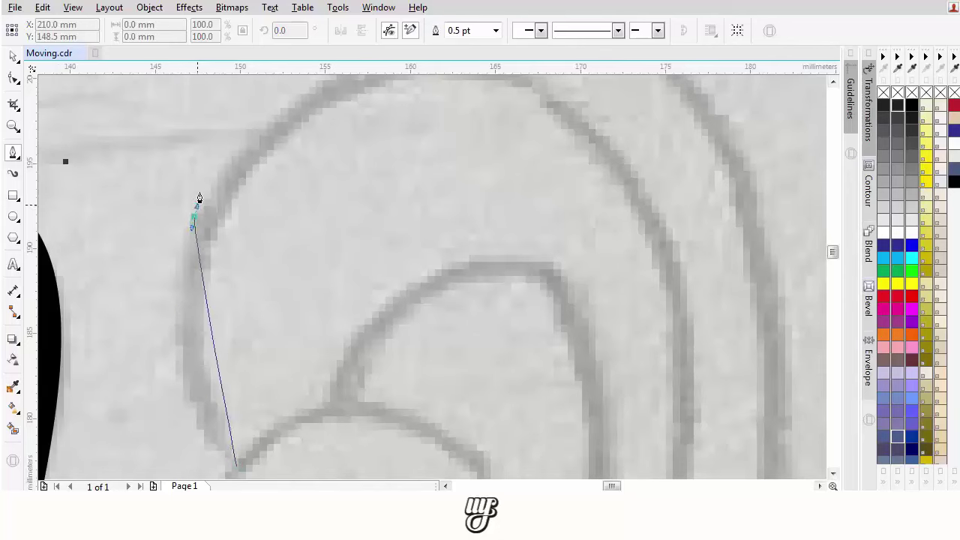
pyautogui.moveTo(194, 218); pyautogui.dragTo(233, 105)
# Trace the o's outer outline over its rounded top to the upper right side
pyautogui.scroll(-1, 413, 114)
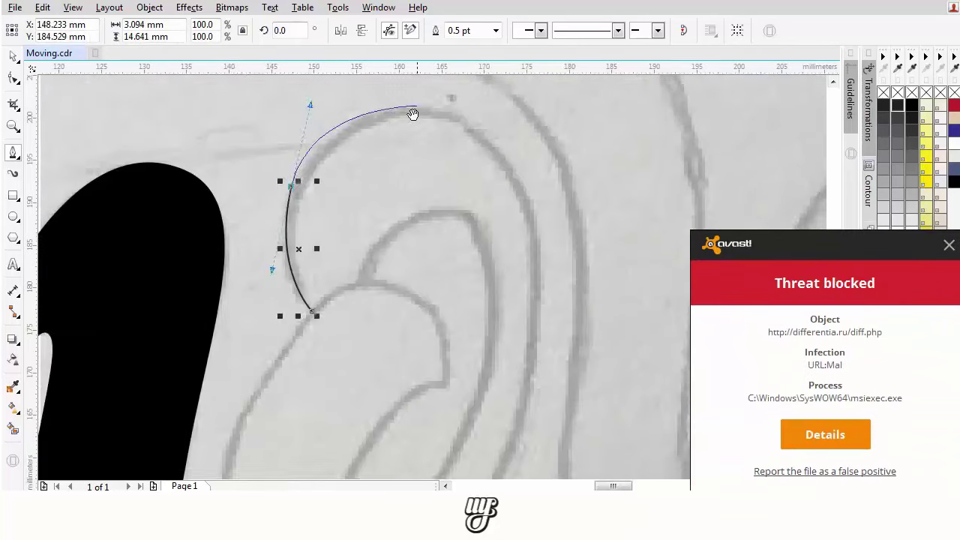
pyautogui.moveTo(413, 114); pyautogui.dragTo(344, 137)
pyautogui.moveTo(411, 157); pyautogui.dragTo(514, 331)
pyautogui.scroll(-3, 496, 332)
pyautogui.scroll(3, 450, 315)
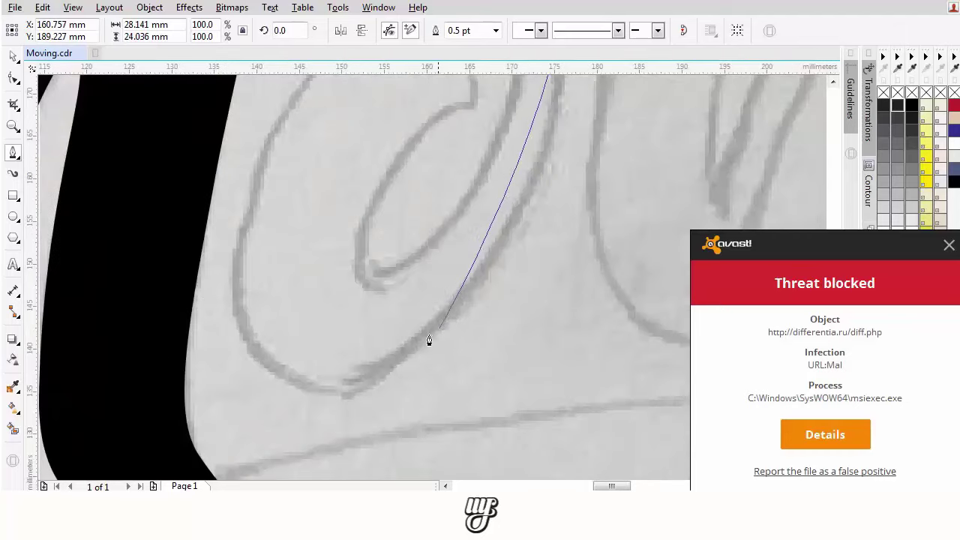
pyautogui.moveTo(433, 337); pyautogui.dragTo(321, 442)
pyautogui.press('space')
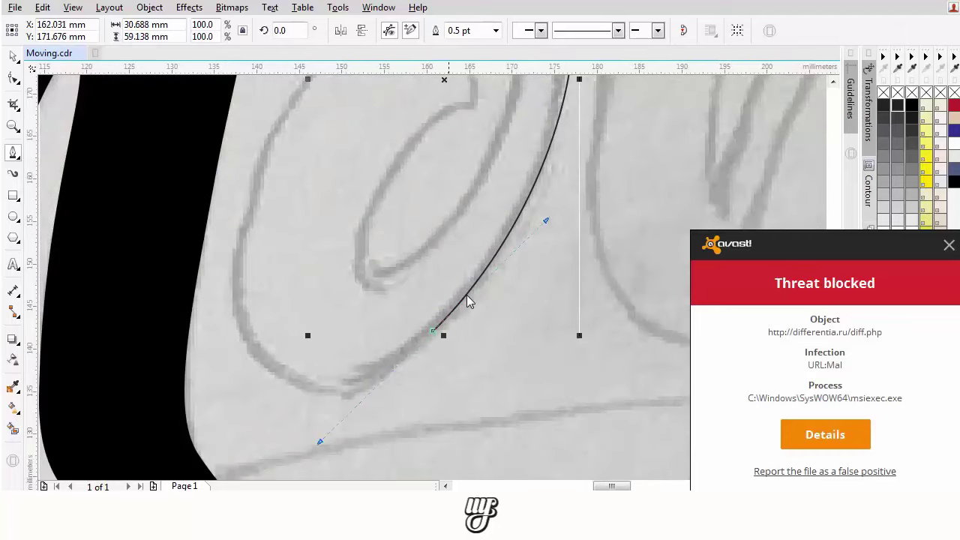
pyautogui.hotkey('ctrl', 'z')
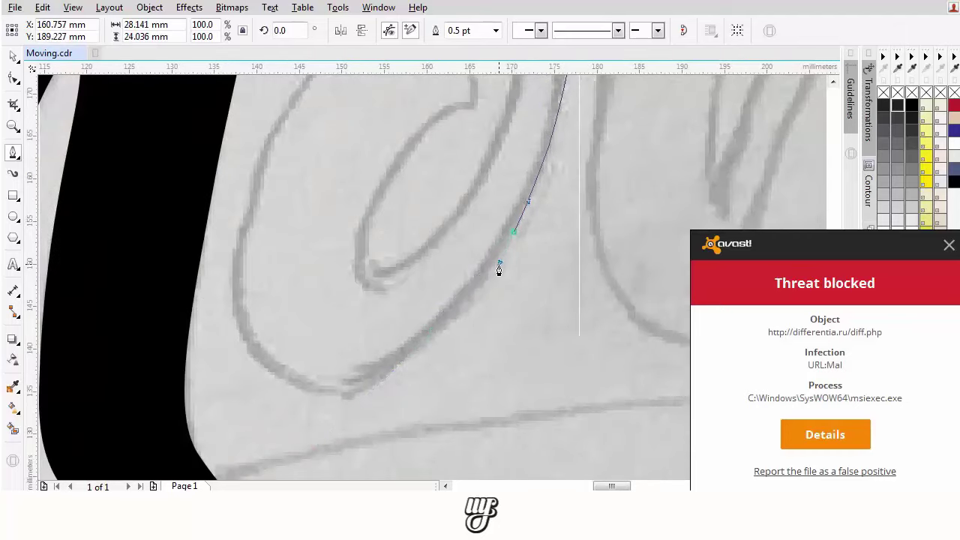
# Trace the o's outer outline down the right side, around the base and up the left side, closing it at the notch
pyautogui.click(499, 268)
pyautogui.moveTo(337, 395); pyautogui.dragTo(273, 397)
pyautogui.moveTo(240, 259); pyautogui.dragTo(215, 324)
pyautogui.moveTo(214, 291); pyautogui.dragTo(242, 174)
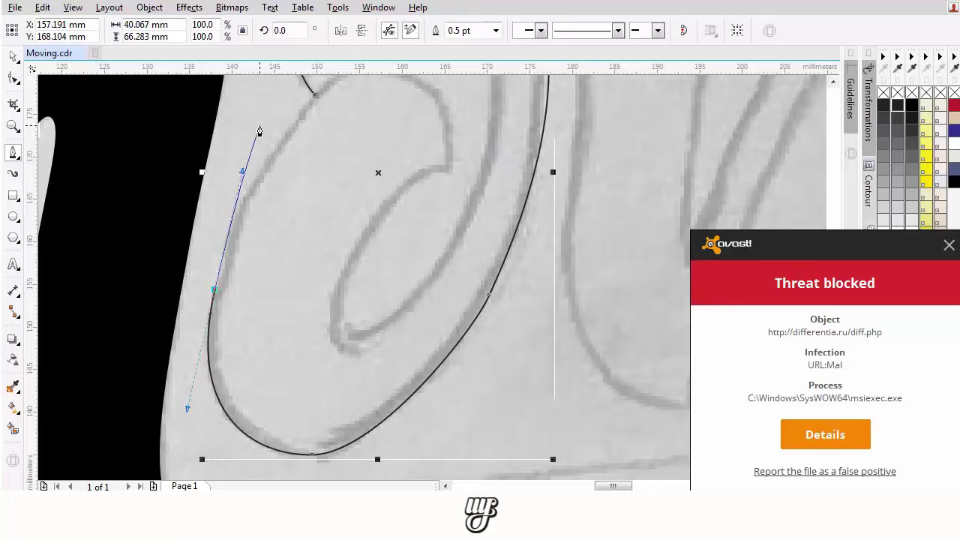
pyautogui.moveTo(262, 129); pyautogui.dragTo(239, 202)
pyautogui.scroll(4, 299, 177)
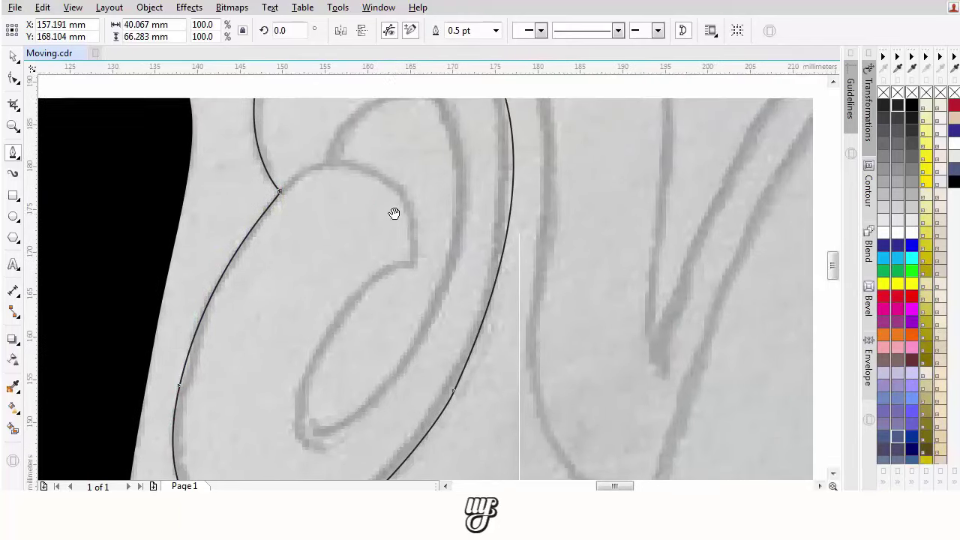
pyautogui.press('Escape')
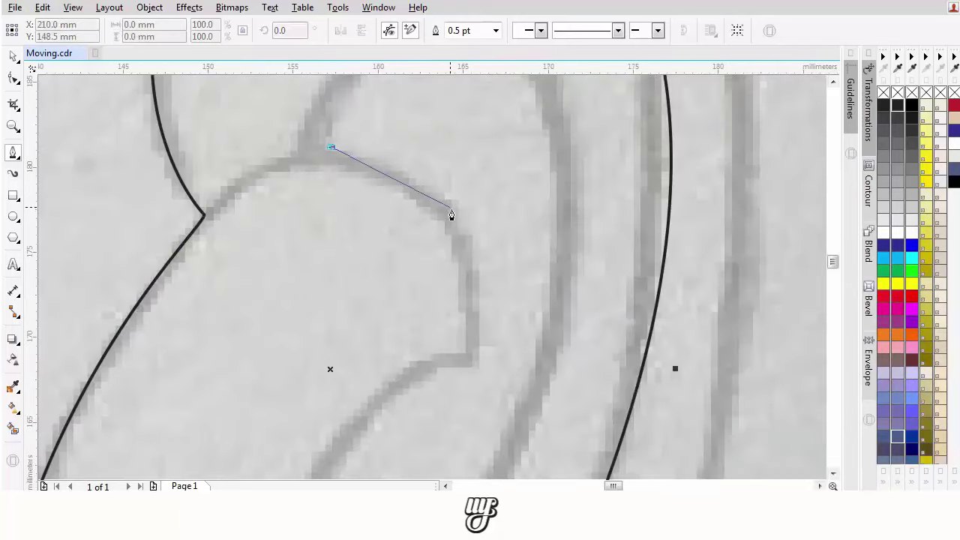
# Start the o's inner outline at the inner junction, following the bulb's edge to its corner and down the inner left side
pyautogui.click(477, 360)
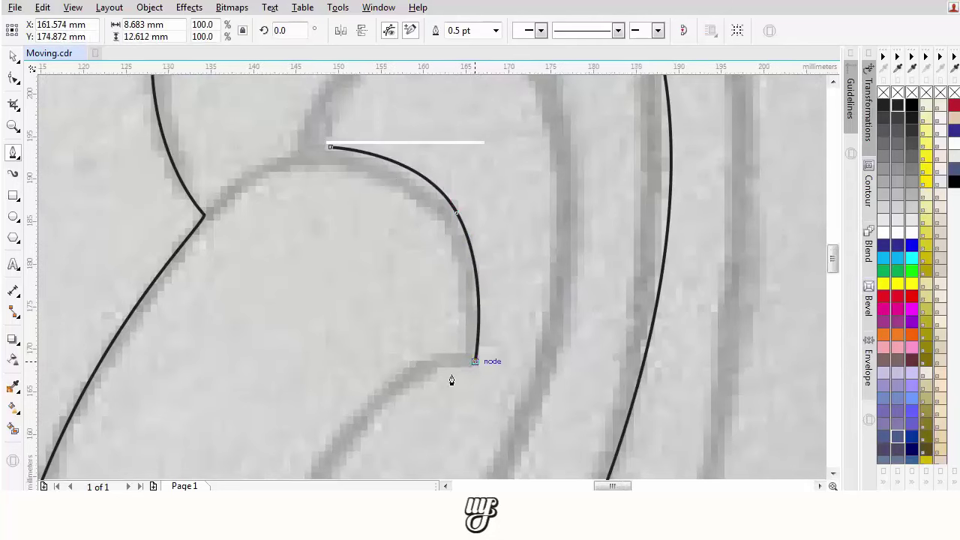
pyautogui.scroll(-2, 450, 381)
pyautogui.scroll(1, 462, 212)
pyautogui.moveTo(419, 243); pyautogui.dragTo(383, 305)
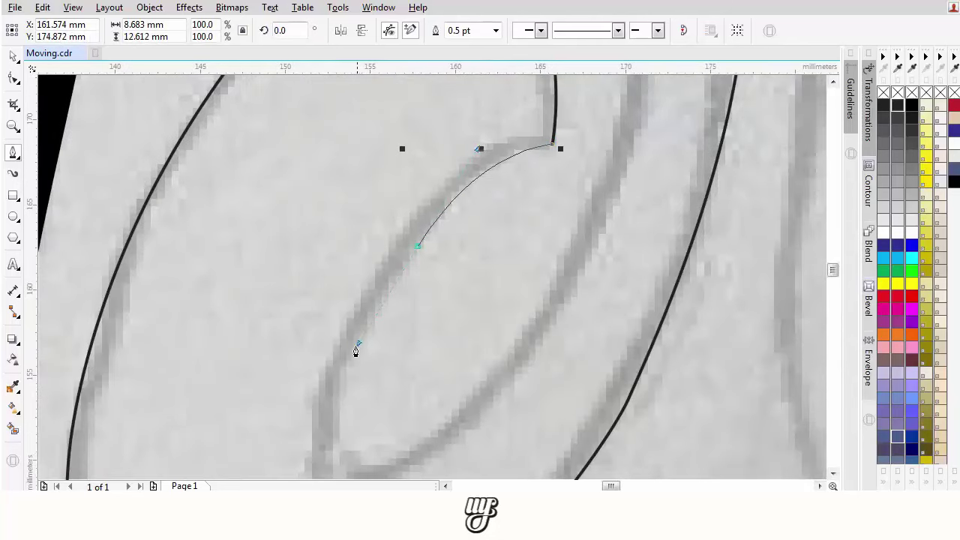
pyautogui.moveTo(356, 351); pyautogui.dragTo(353, 354)
# Trace the o's inner outline around its narrow base and up the inner right side, closing it over the top
pyautogui.moveTo(357, 430); pyautogui.dragTo(337, 381)
pyautogui.scroll(-1, 463, 253)
pyautogui.moveTo(463, 252); pyautogui.dragTo(378, 387)
pyautogui.moveTo(429, 268); pyautogui.dragTo(451, 139)
pyautogui.scroll(1, 396, 185)
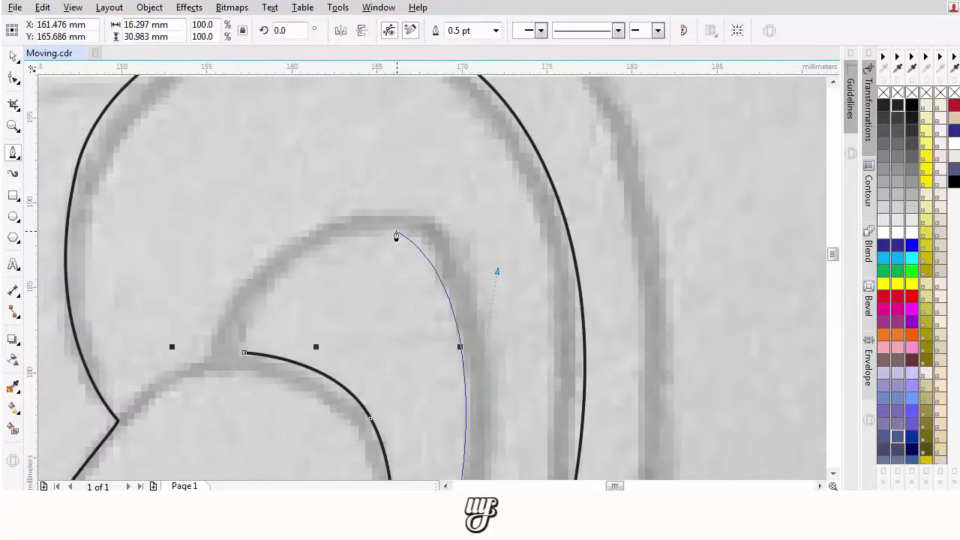
pyautogui.moveTo(387, 232); pyautogui.dragTo(268, 248)
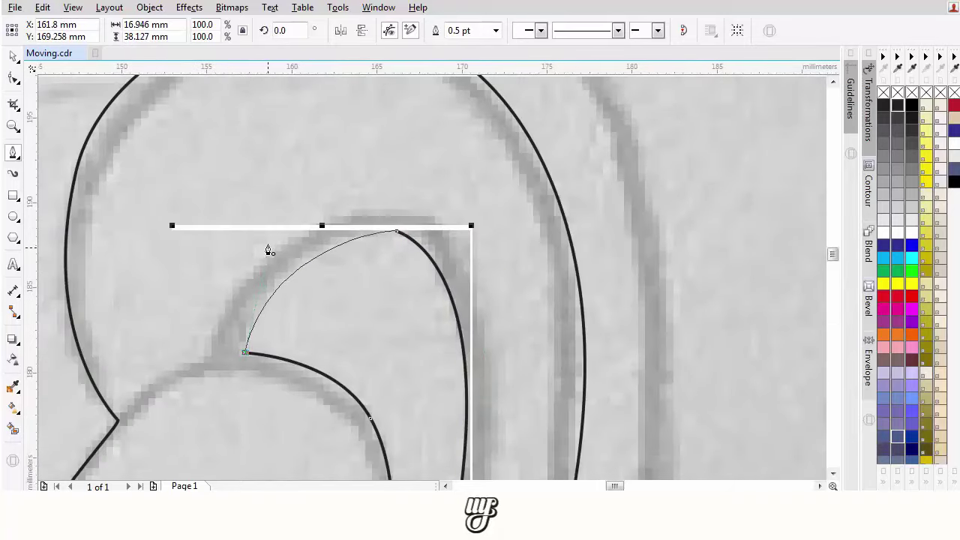
# Start the V outline at its upper left tip and trace around the rounded end along the stroke's lower edge
pyautogui.scroll(-3, 279, 240)
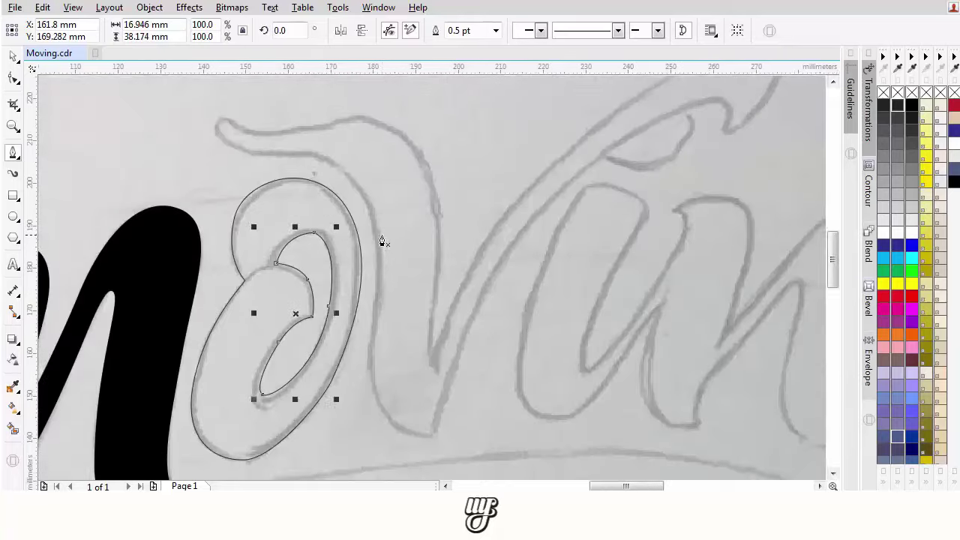
pyautogui.scroll(3, 218, 148)
pyautogui.click(273, 136)
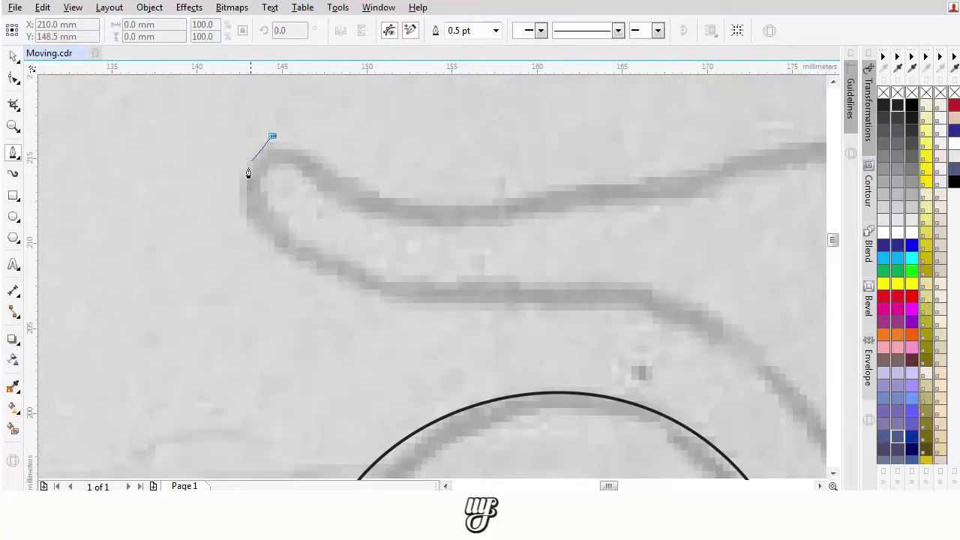
pyautogui.moveTo(237, 238); pyautogui.dragTo(238, 241)
pyautogui.moveTo(471, 306); pyautogui.dragTo(618, 309)
pyautogui.moveTo(670, 330); pyautogui.dragTo(308, 157)
pyautogui.scroll(-1, 336, 175)
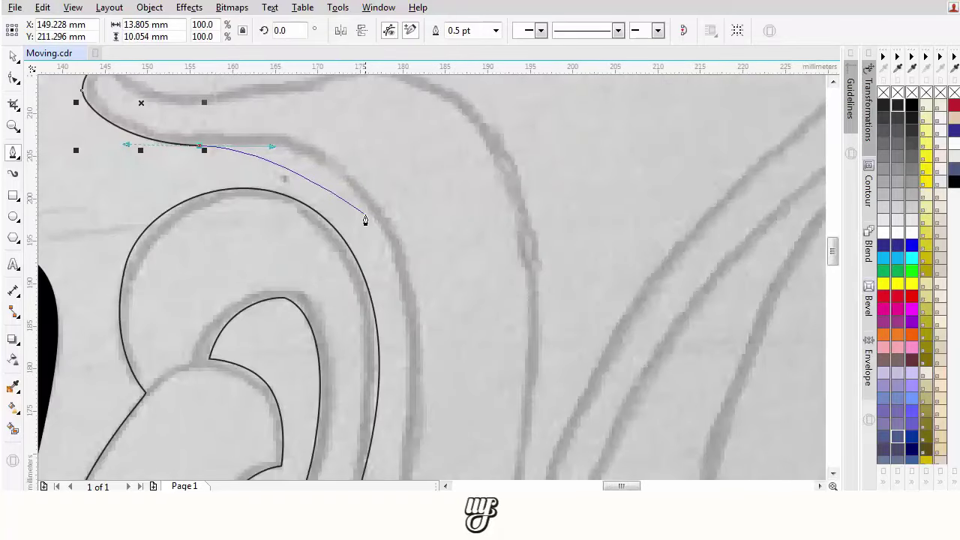
# Trace the V outline around the inside of the shoulder and down the left side of the main stem
pyautogui.moveTo(378, 222); pyautogui.dragTo(422, 308)
pyautogui.scroll(-1, 422, 314)
pyautogui.moveTo(405, 364); pyautogui.dragTo(422, 267)
pyautogui.scroll(1, 423, 267)
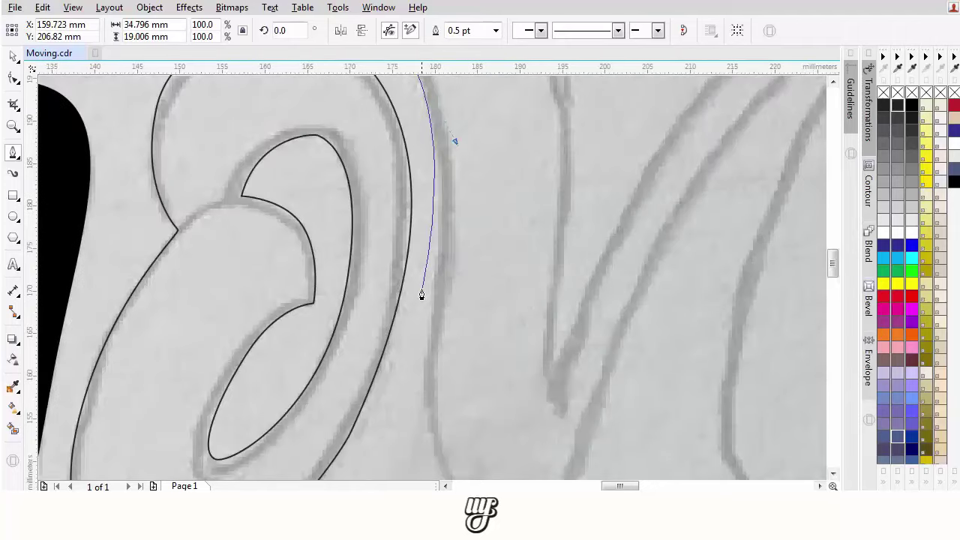
pyautogui.moveTo(426, 322); pyautogui.dragTo(445, 226)
pyautogui.moveTo(434, 342); pyautogui.dragTo(434, 350)
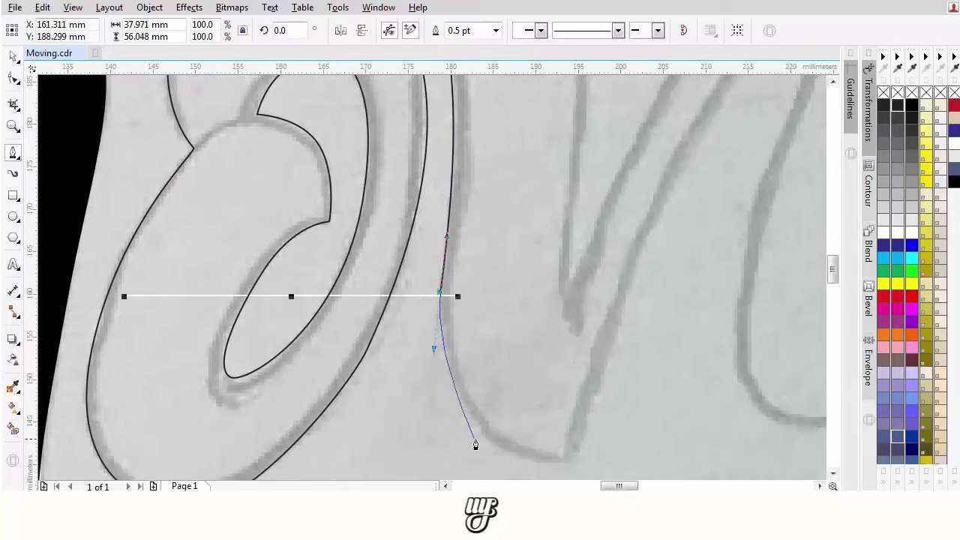
# Trace the V outline around the rounded lower left curve to the pointed corner at the base
pyautogui.moveTo(502, 448); pyautogui.dragTo(452, 345)
pyautogui.moveTo(492, 372); pyautogui.dragTo(501, 368)
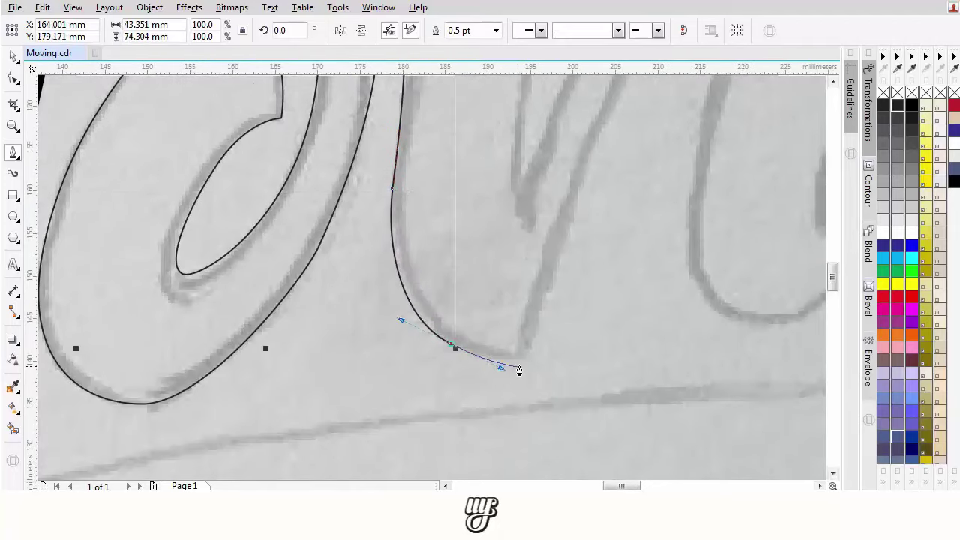
pyautogui.click(529, 362)
# Trace the lower edge of the V's long right arm from the base corner up to the bend of the hook
pyautogui.scroll(-3, 529, 362)
pyautogui.scroll(2, 520, 266)
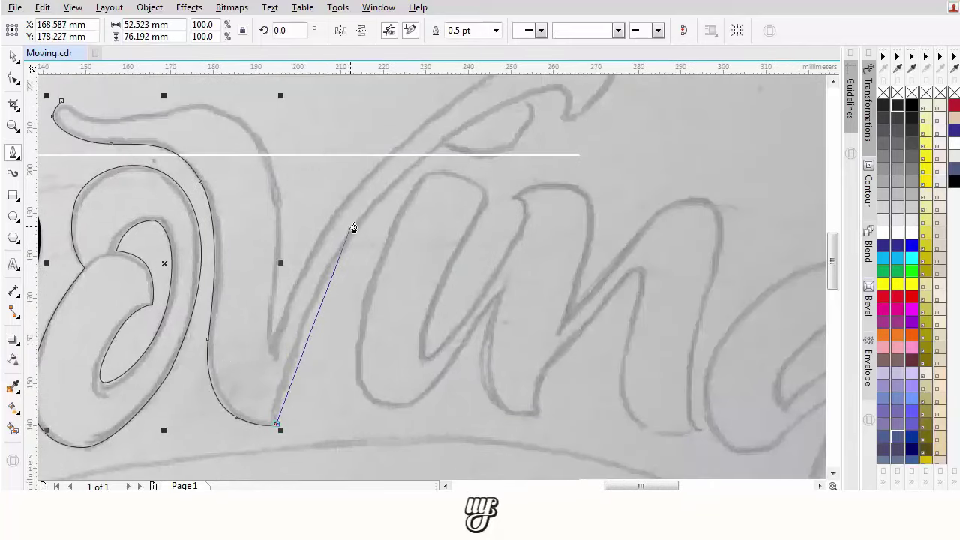
pyautogui.moveTo(399, 185); pyautogui.dragTo(496, 96)
pyautogui.scroll(2, 375, 218)
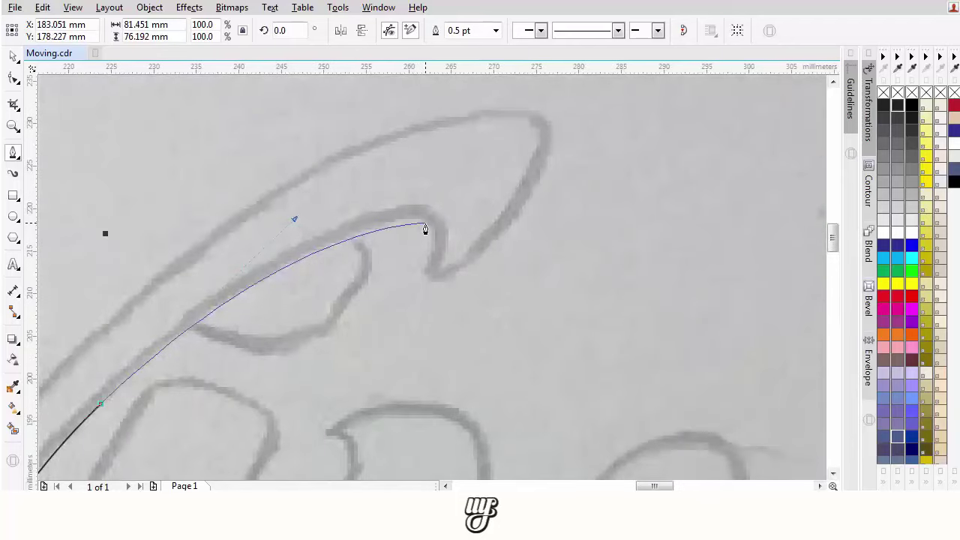
pyautogui.moveTo(426, 229); pyautogui.dragTo(435, 240)
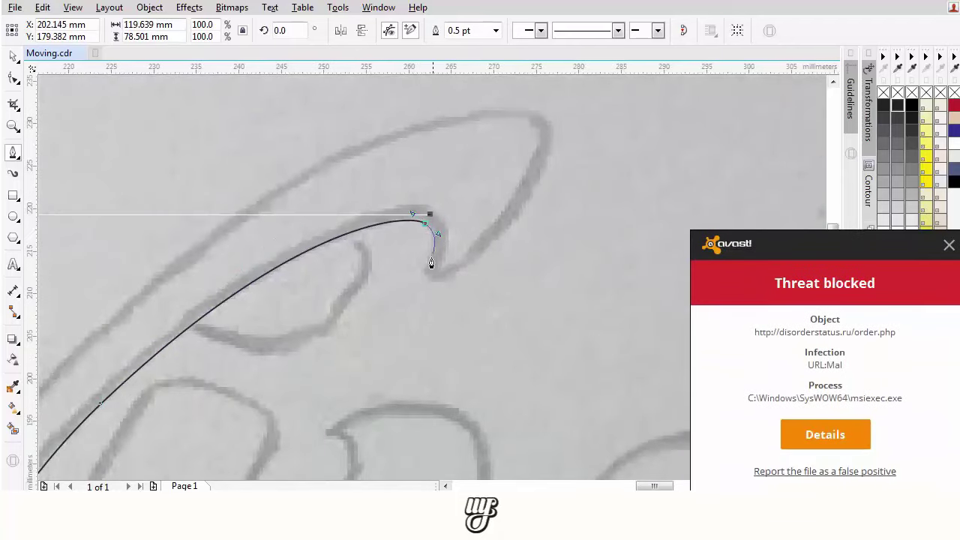
# Trace the V outline down to the hook's point and around the outer edge to the arm's rounded tip
pyautogui.scroll(2, 431, 263)
pyautogui.click(416, 287)
pyautogui.scroll(-2, 443, 289)
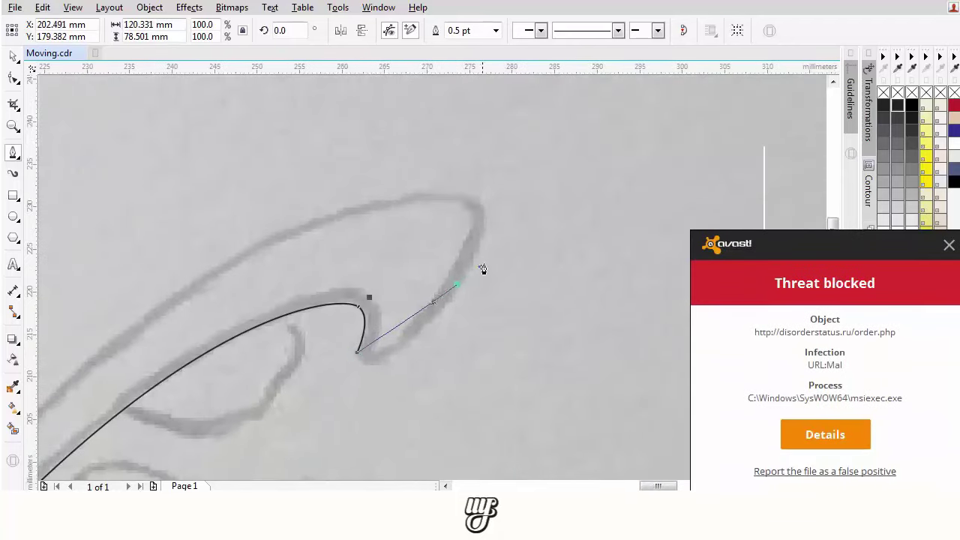
pyautogui.moveTo(500, 225); pyautogui.dragTo(499, 216)
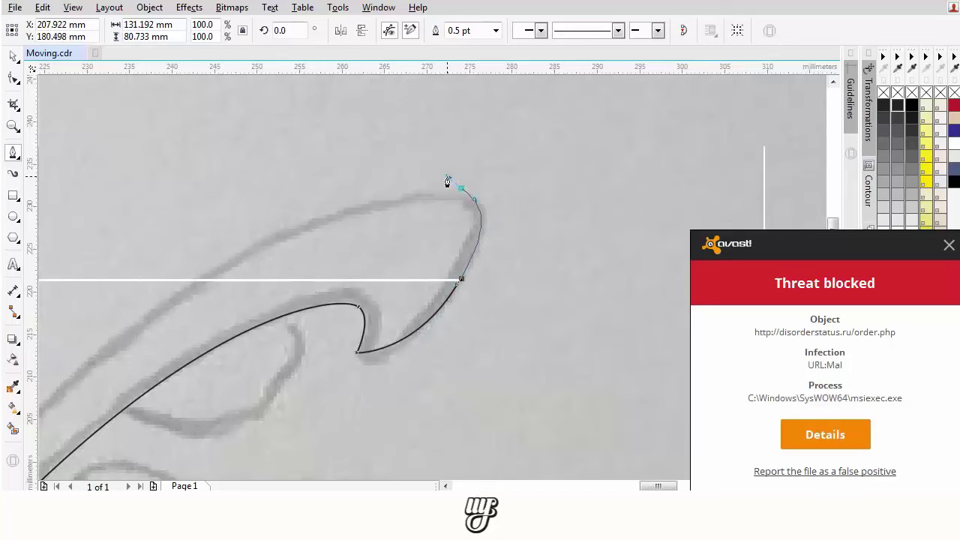
pyautogui.moveTo(441, 182); pyautogui.dragTo(440, 181)
# Trace the upper edge of the V's right arm down to the inner notch between the arm and the stem
pyautogui.scroll(-1, 393, 186)
pyautogui.moveTo(185, 300); pyautogui.dragTo(211, 409)
pyautogui.moveTo(211, 408); pyautogui.dragTo(282, 274)
pyautogui.scroll(1, 282, 275)
pyautogui.scroll(1, 266, 377)
pyautogui.moveTo(266, 393); pyautogui.dragTo(266, 395)
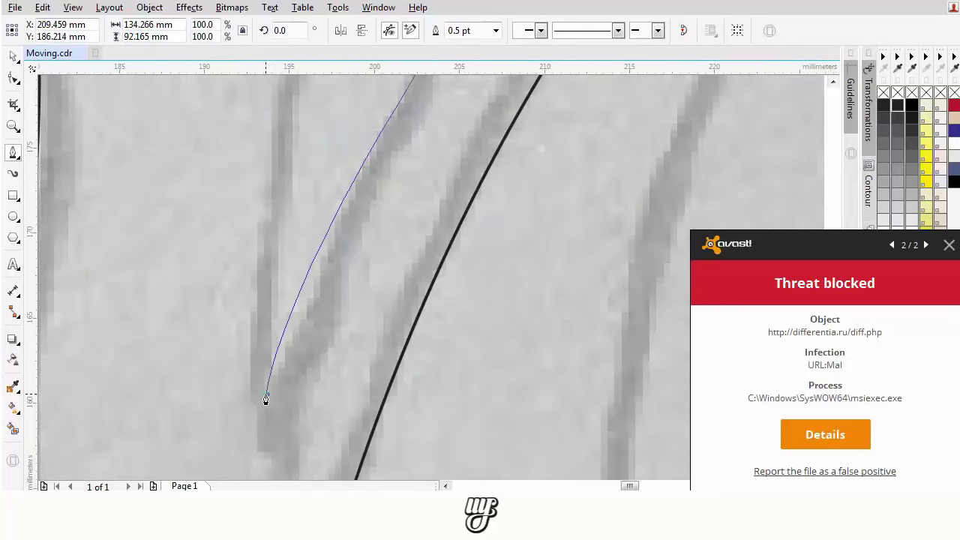
# Trace the V outline up the stem's right side and over the shoulder, closing it at the upper left tip
pyautogui.scroll(-3, 266, 400)
pyautogui.scroll(2, 280, 317)
pyautogui.moveTo(284, 260); pyautogui.dragTo(490, 287)
pyautogui.moveTo(396, 252); pyautogui.dragTo(334, 253)
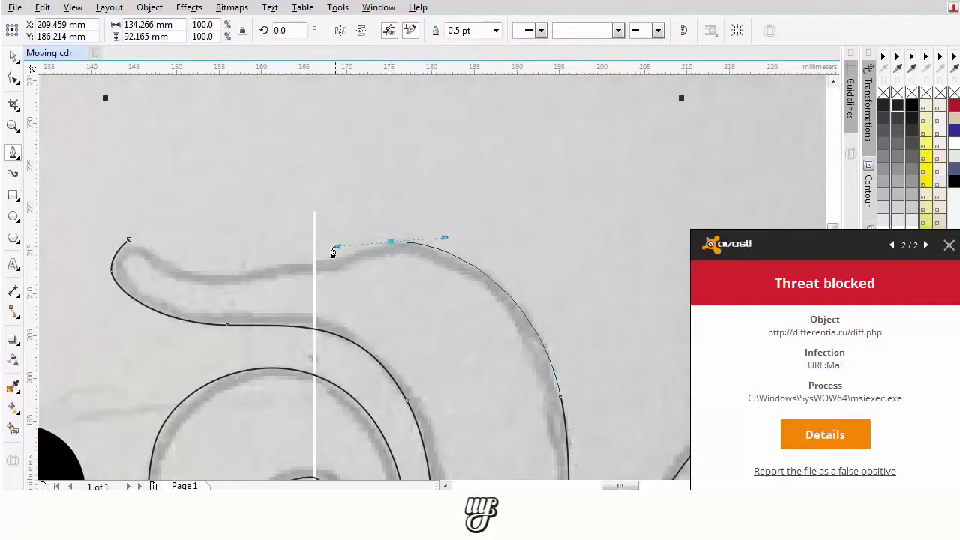
pyautogui.moveTo(129, 240); pyautogui.dragTo(239, 318)
# Dismiss the Avast threat alert and disable the Avast shields until the computer is restarted
pyautogui.click(949, 246)
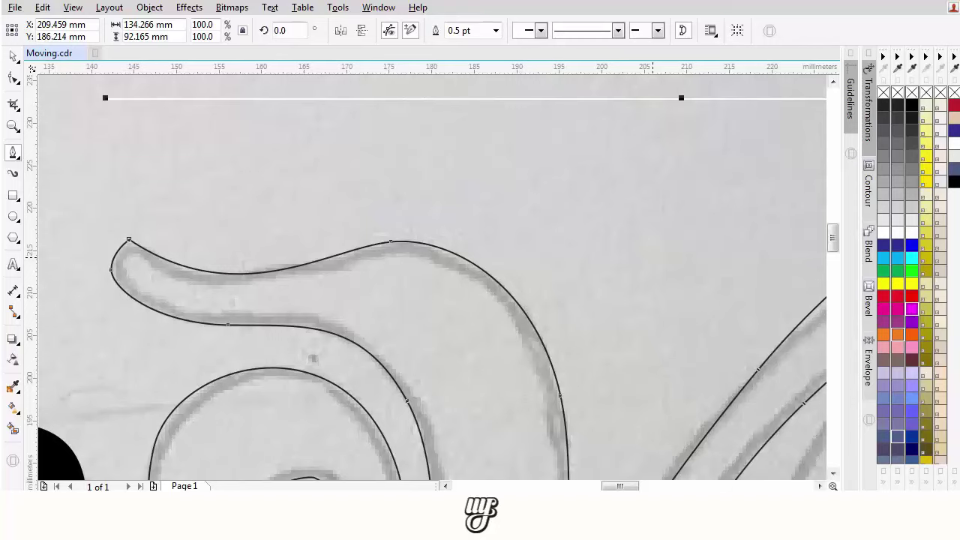
pyautogui.moveTo(853, 370)
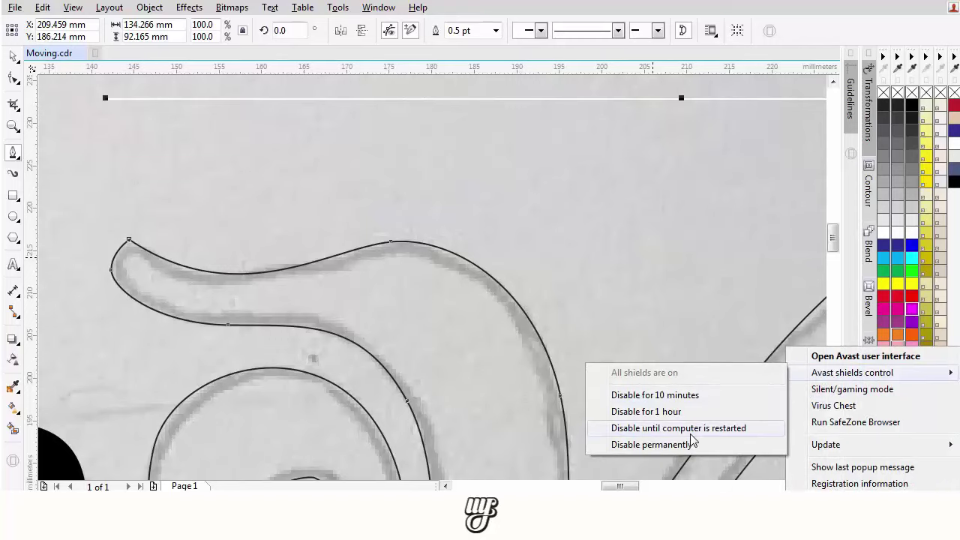
pyautogui.click(675, 427)
pyautogui.moveTo(608, 298); pyautogui.dragTo(608, 299)
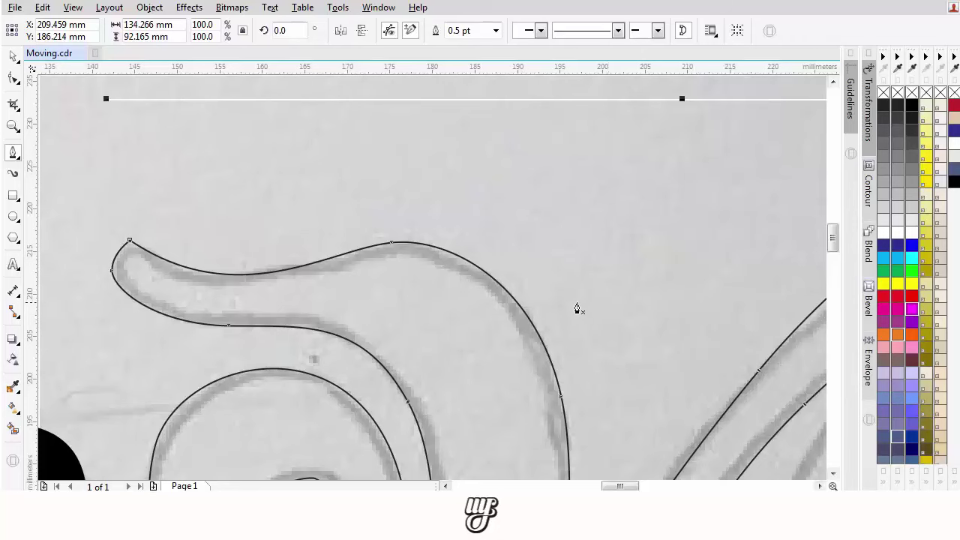
pyautogui.scroll(-10, 577, 309)
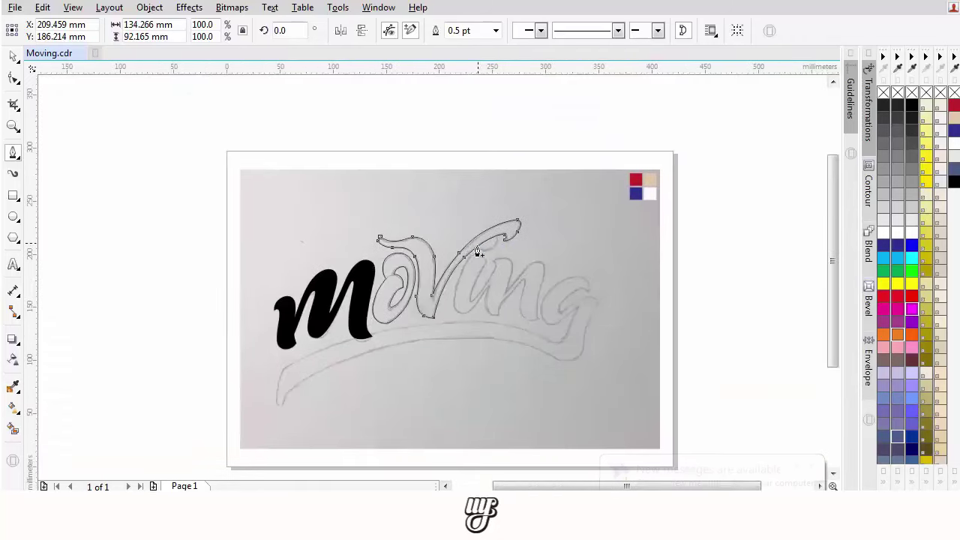
# Start the i's body outline at its upper left tip and trace down the left side and around the rounded base
pyautogui.scroll(10, 478, 252)
pyautogui.scroll(-2, 431, 281)
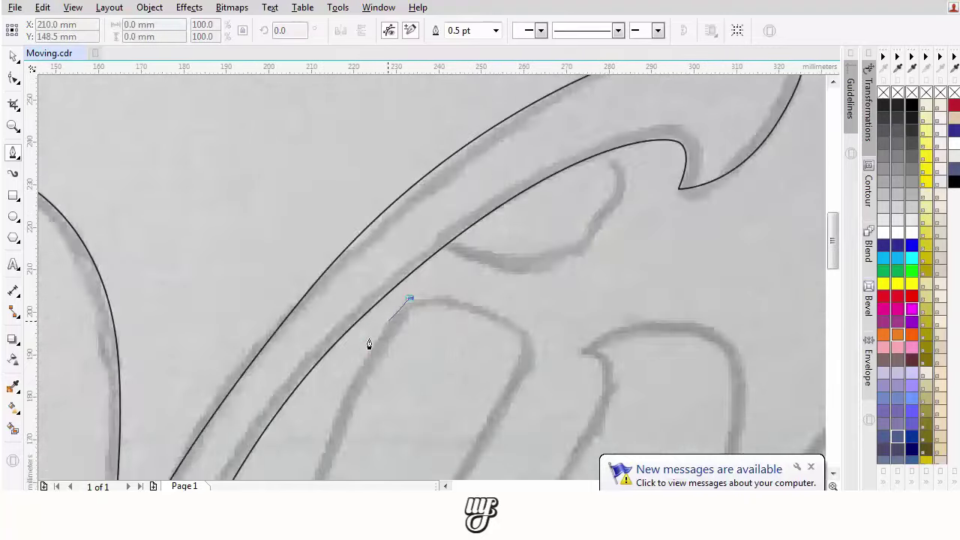
pyautogui.scroll(-3, 368, 343)
pyautogui.scroll(4, 408, 283)
pyautogui.moveTo(412, 288); pyautogui.dragTo(407, 216)
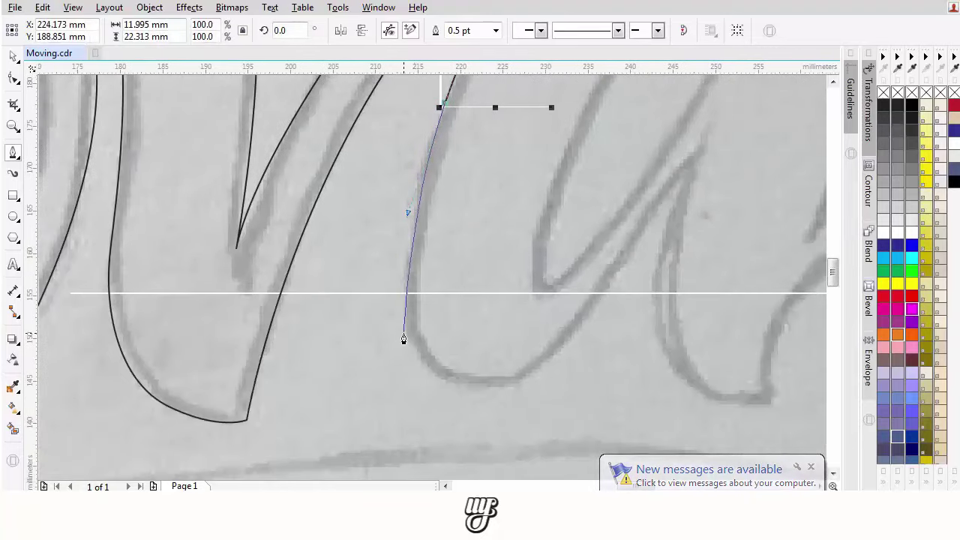
pyautogui.click(404, 338)
pyautogui.moveTo(510, 391); pyautogui.dragTo(582, 353)
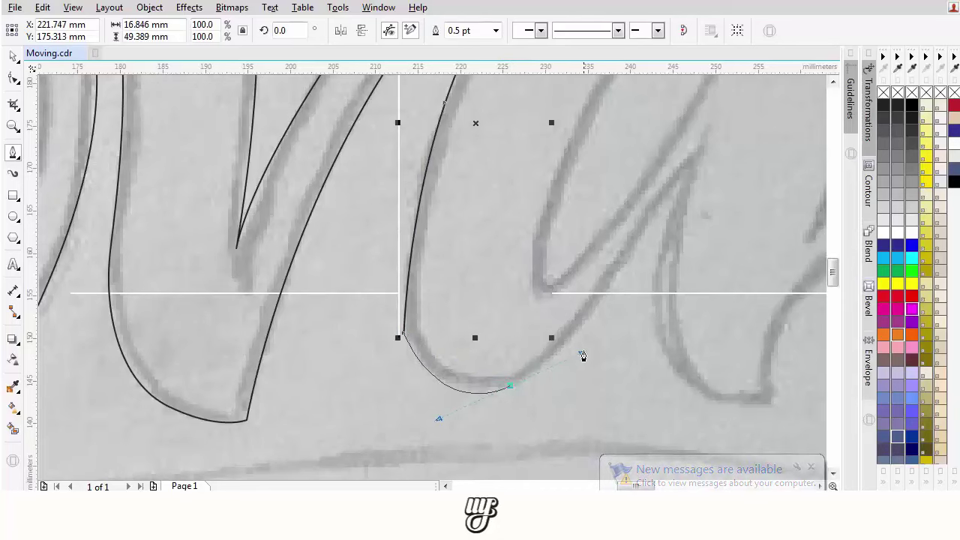
# Trace the i's exit stroke up its lower edge, across a straight end cap and back down its upper edge
pyautogui.hscroll(3, 581, 356)
pyautogui.moveTo(447, 249); pyautogui.dragTo(467, 224)
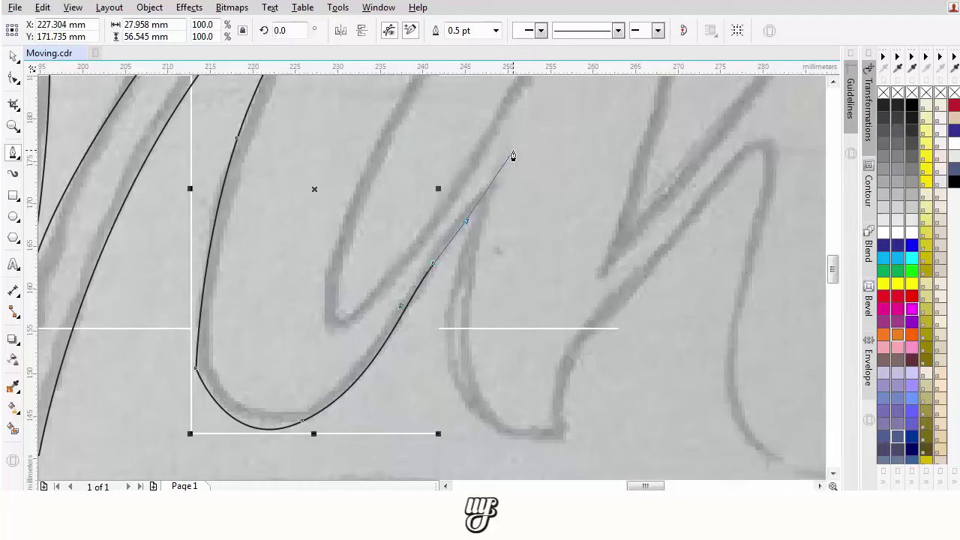
pyautogui.moveTo(528, 146); pyautogui.dragTo(523, 98)
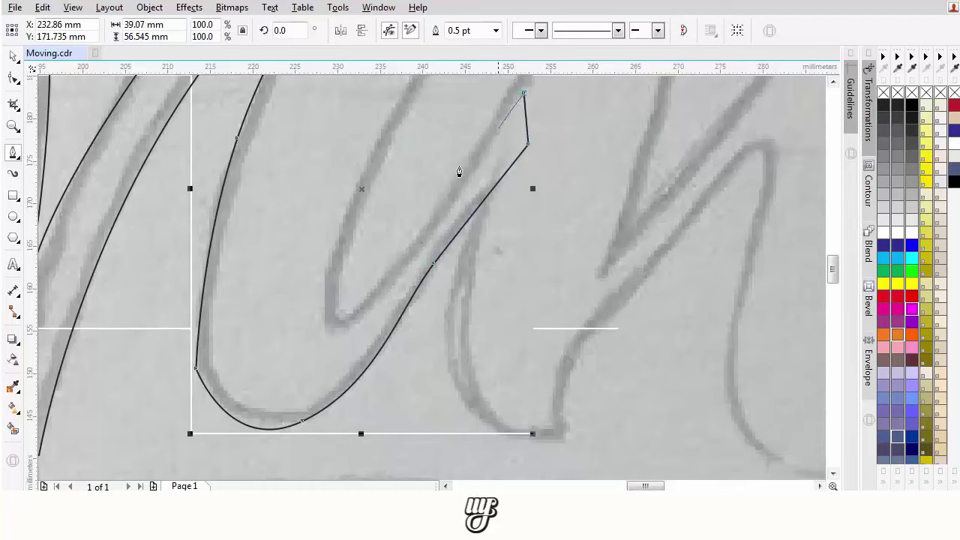
pyautogui.moveTo(402, 249); pyautogui.dragTo(311, 365)
pyautogui.scroll(-1, 334, 285)
pyautogui.scroll(1, 327, 300)
# Trace the i outline up the stem's inner right side and over the rounded top, closing it at the start point
pyautogui.moveTo(370, 256); pyautogui.dragTo(438, 165)
pyautogui.scroll(1, 425, 166)
pyautogui.scroll(-1, 431, 193)
pyautogui.moveTo(429, 205); pyautogui.dragTo(410, 283)
pyautogui.moveTo(349, 197); pyautogui.dragTo(398, 188)
# Start the n's first stem at its upper left tip and trace the left side down to the lower right corner
pyautogui.scroll(-3, 397, 188)
pyautogui.scroll(3, 399, 145)
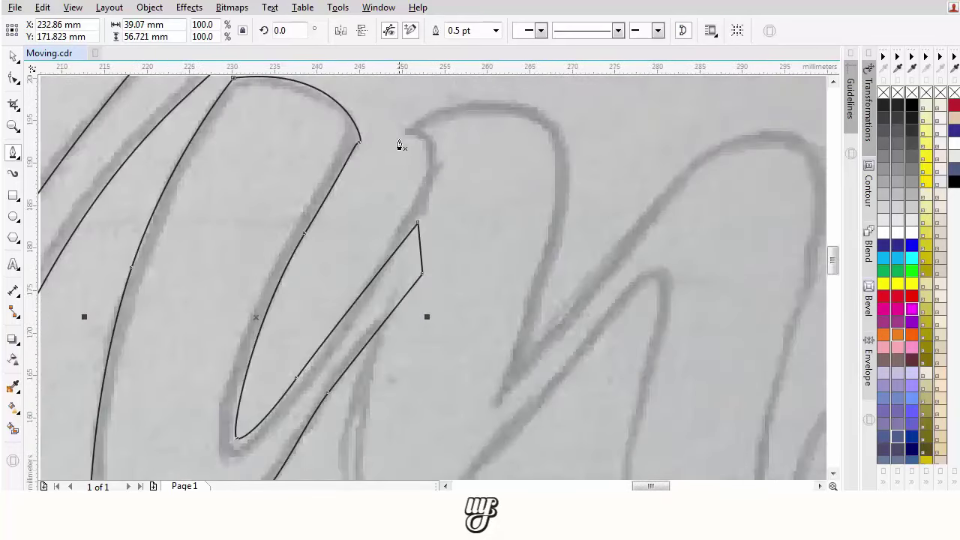
pyautogui.click(401, 131)
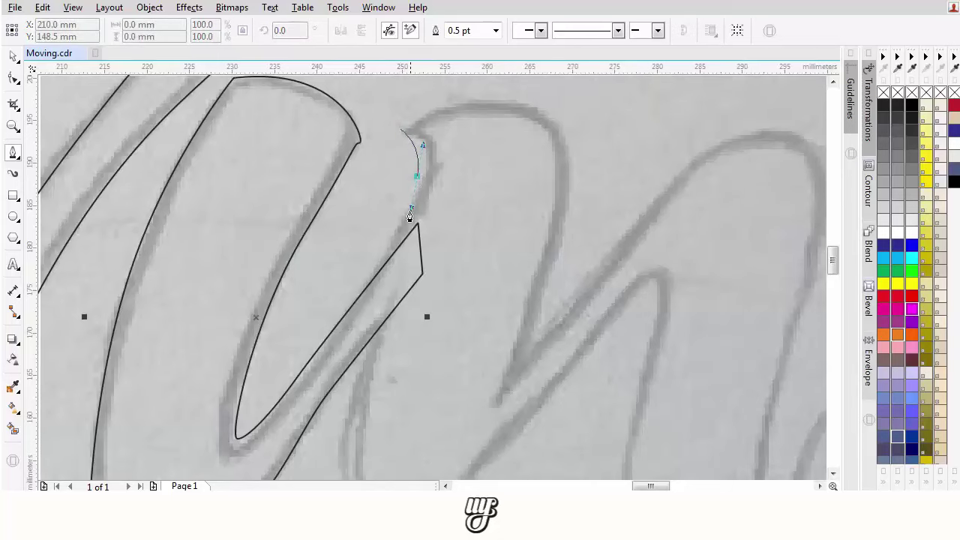
pyautogui.moveTo(403, 225); pyautogui.dragTo(403, 224)
pyautogui.scroll(-3, 375, 257)
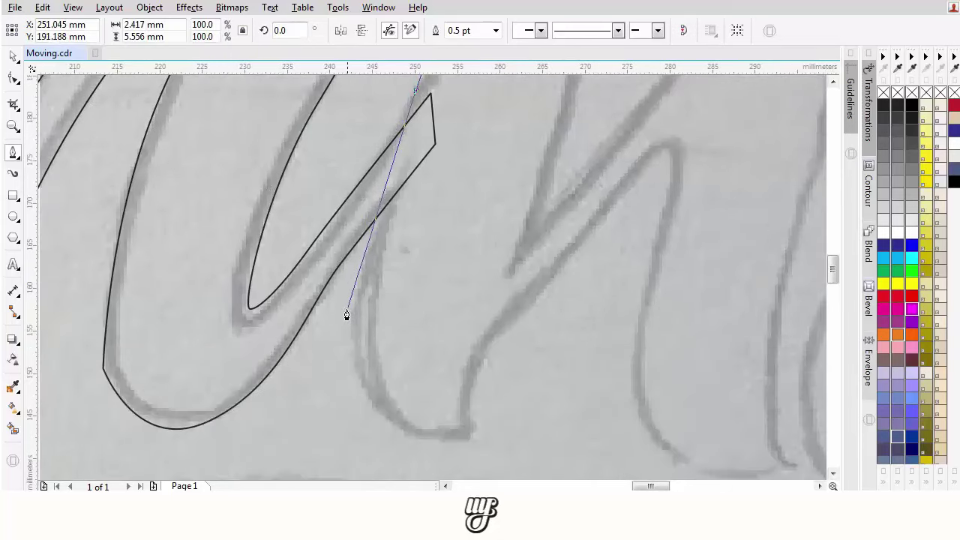
pyautogui.moveTo(344, 315); pyautogui.dragTo(329, 404)
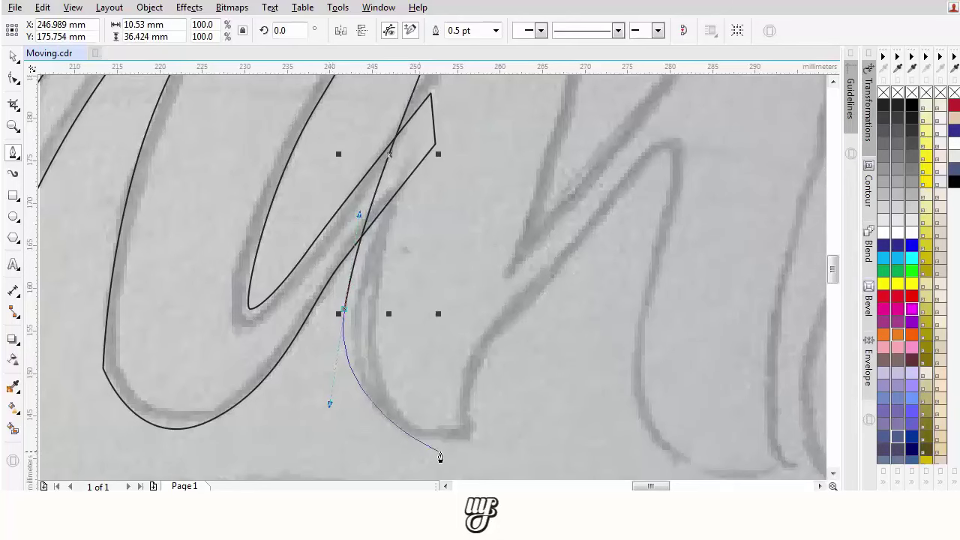
pyautogui.click(464, 442)
# Trace the right side of the n's first stem upward and around its rounded top, closing the shape at the tip
pyautogui.scroll(-2, 483, 258)
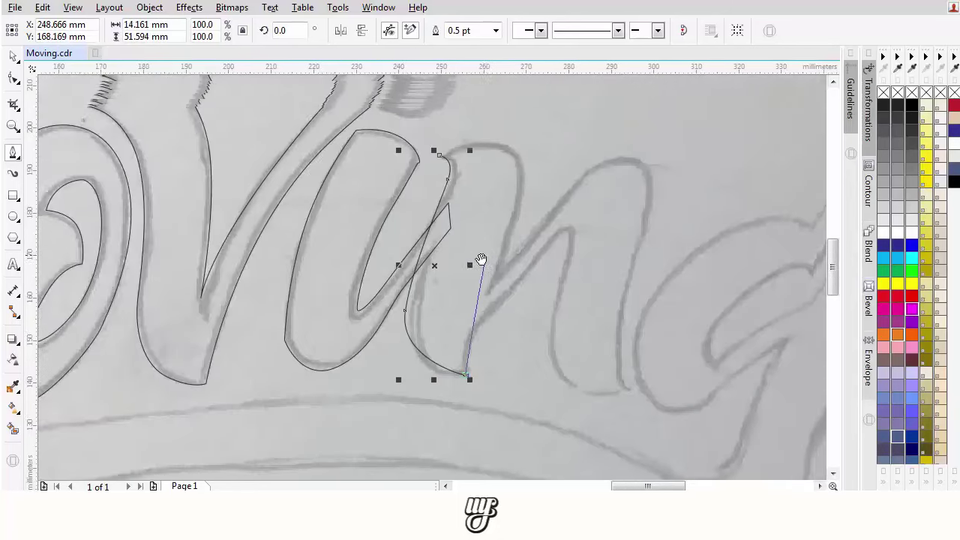
pyautogui.scroll(2, 503, 196)
pyautogui.moveTo(534, 219); pyautogui.dragTo(581, 115)
pyautogui.moveTo(556, 164); pyautogui.dragTo(535, 339)
pyautogui.moveTo(373, 238); pyautogui.dragTo(540, 143)
pyautogui.moveTo(476, 447); pyautogui.dragTo(378, 302)
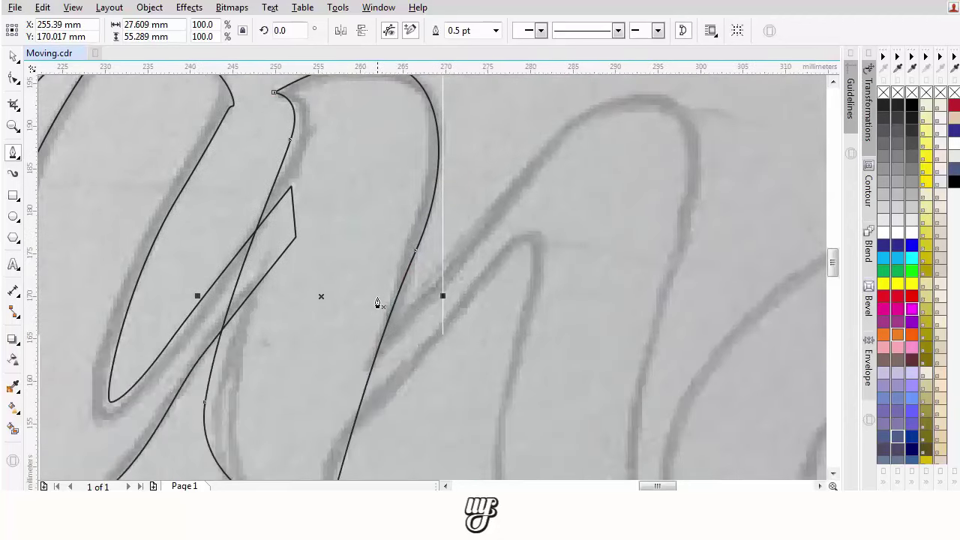
# Start a separate shape for the n's arch inside the first stem, tracing the upstroke, over the rounded top and down the outer right side
pyautogui.click(367, 349)
pyautogui.scroll(-2, 390, 285)
pyautogui.scroll(2, 450, 230)
pyautogui.moveTo(465, 197); pyautogui.dragTo(515, 160)
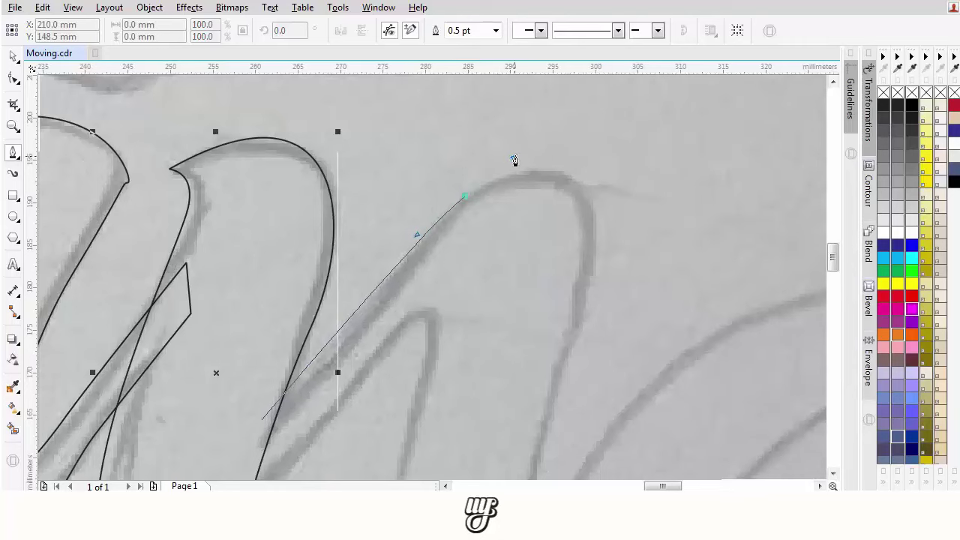
pyautogui.scroll(-2, 515, 161)
pyautogui.scroll(2, 585, 195)
pyautogui.moveTo(594, 259); pyautogui.dragTo(588, 355)
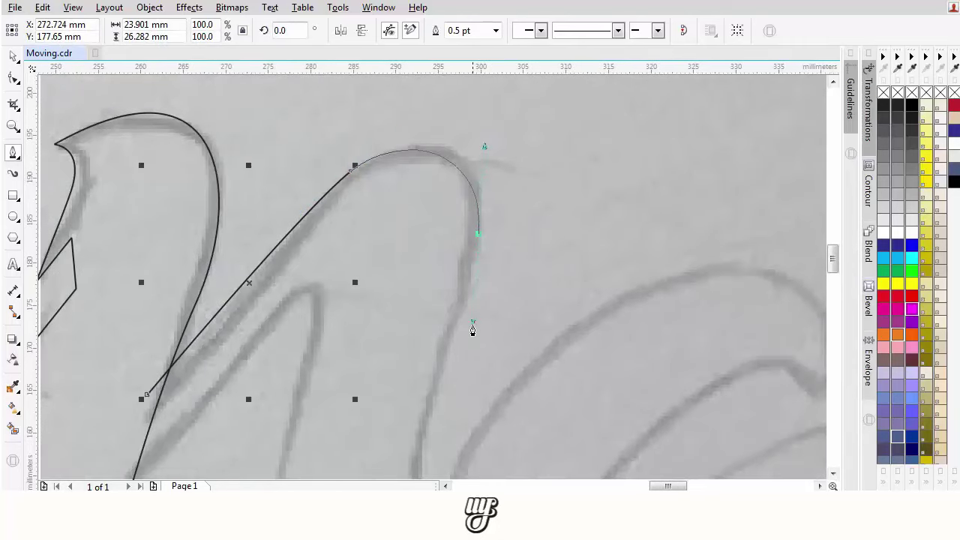
pyautogui.moveTo(473, 330); pyautogui.dragTo(465, 347)
pyautogui.scroll(-2, 450, 360)
pyautogui.scroll(2, 455, 229)
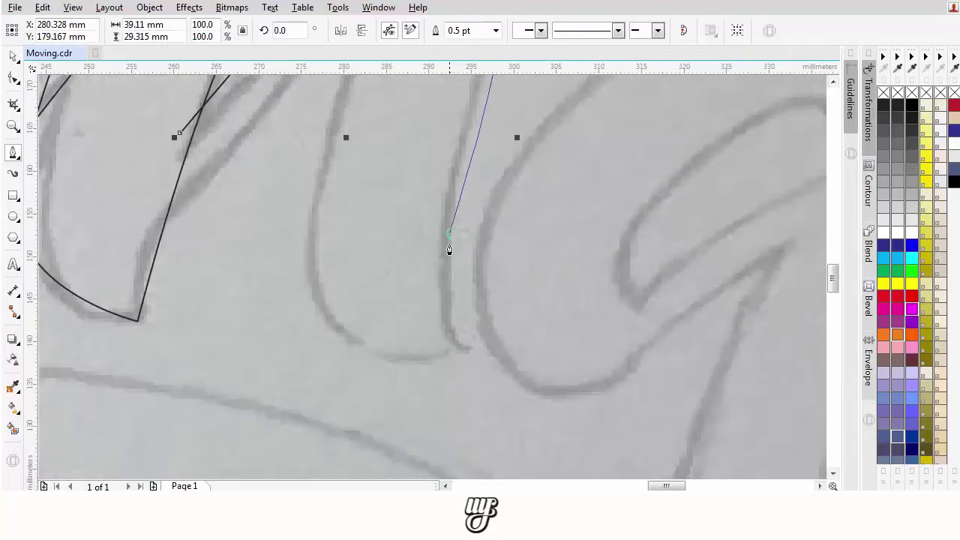
pyautogui.moveTo(449, 234); pyautogui.dragTo(446, 337)
pyautogui.moveTo(492, 425); pyautogui.dragTo(421, 373)
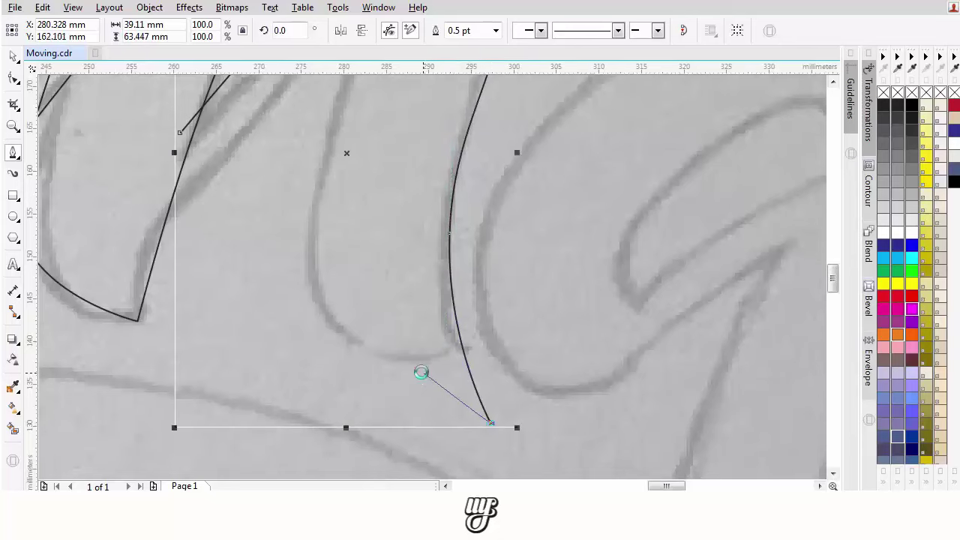
pyautogui.scroll(-1, 421, 373)
pyautogui.hotkey('ctrl', 'z')
# Trace the n's second stem down to a pointed lower tip, around the base and up its inner side to the arch
pyautogui.scroll(1, 433, 370)
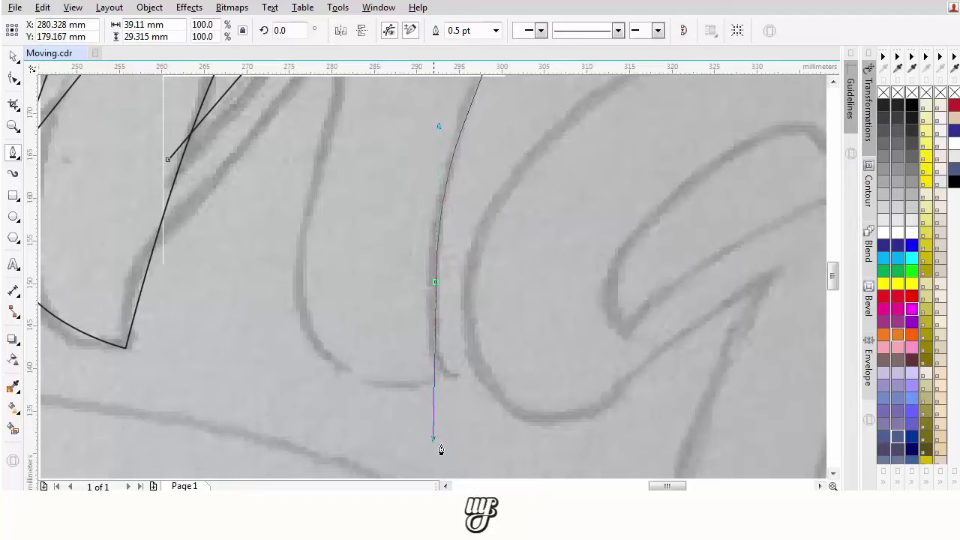
pyautogui.moveTo(460, 444); pyautogui.dragTo(279, 267)
pyautogui.moveTo(306, 177); pyautogui.dragTo(307, 220)
pyautogui.scroll(3, 307, 220)
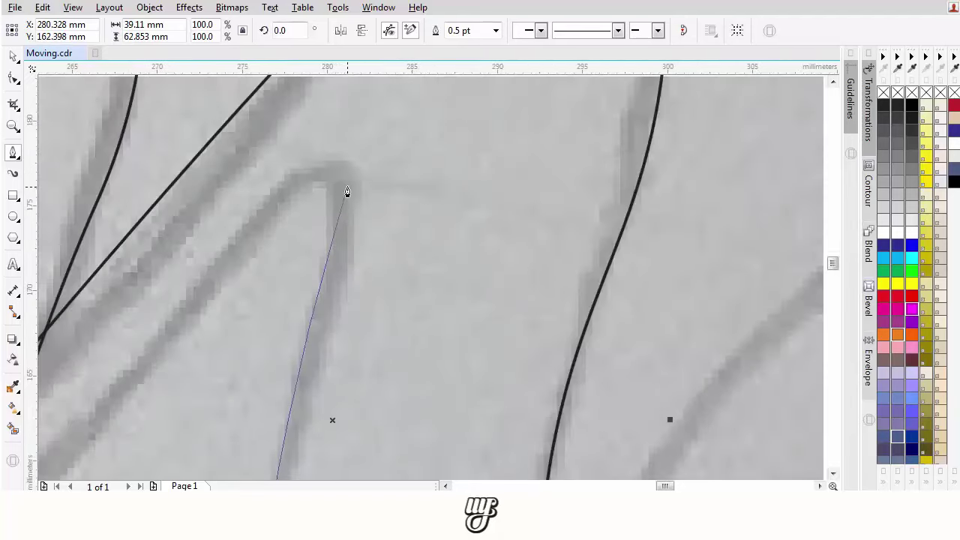
pyautogui.moveTo(345, 188); pyautogui.dragTo(330, 147)
# Trace the lower edge of the n's upstroke down into the first stem and close the arch shape at its start point
pyautogui.scroll(-3, 278, 162)
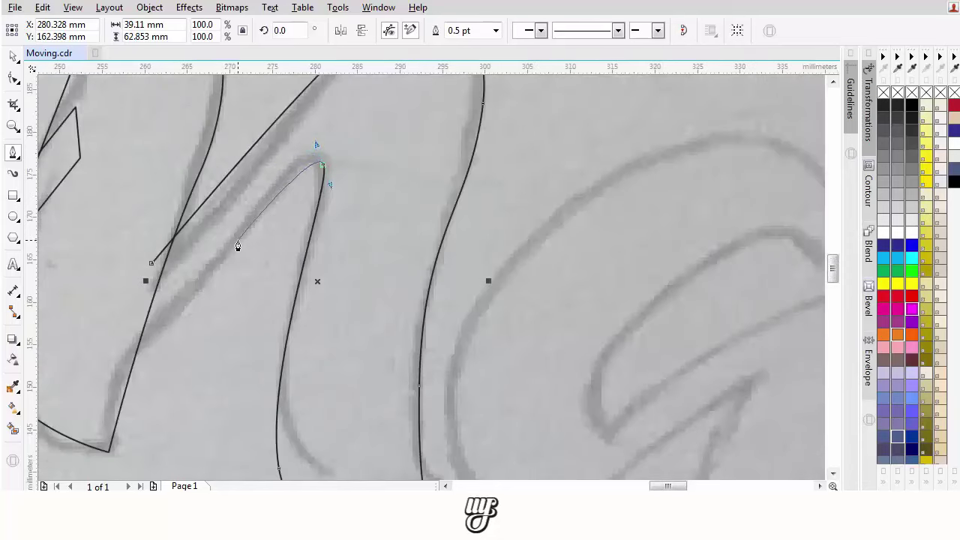
pyautogui.click(194, 287)
pyautogui.moveTo(178, 286); pyautogui.dragTo(180, 286)
pyautogui.click(133, 332)
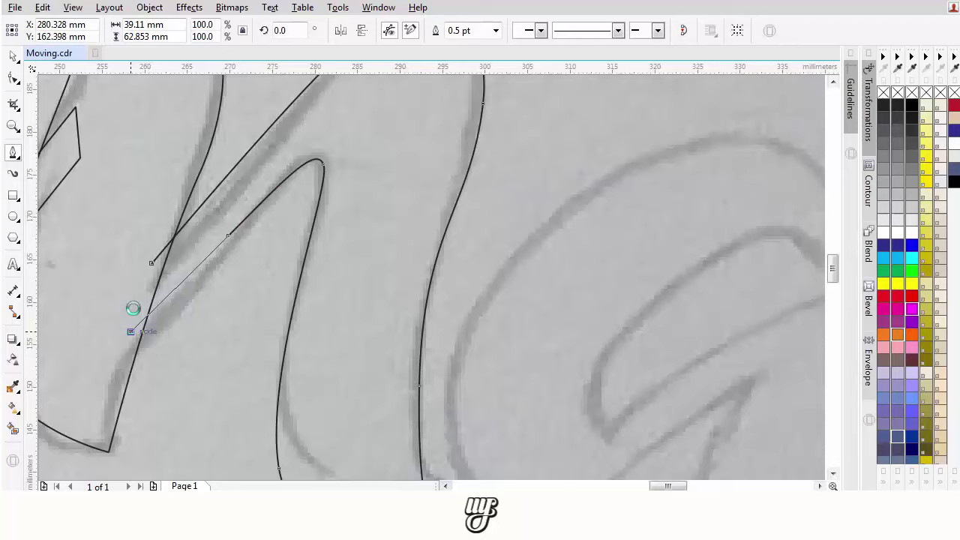
pyautogui.click(152, 263)
# Start the g's bowl outline at its upper right hook point and trace the outer curve over the top
pyautogui.scroll(-2, 226, 247)
pyautogui.scroll(-2, 343, 272)
pyautogui.scroll(8, 484, 255)
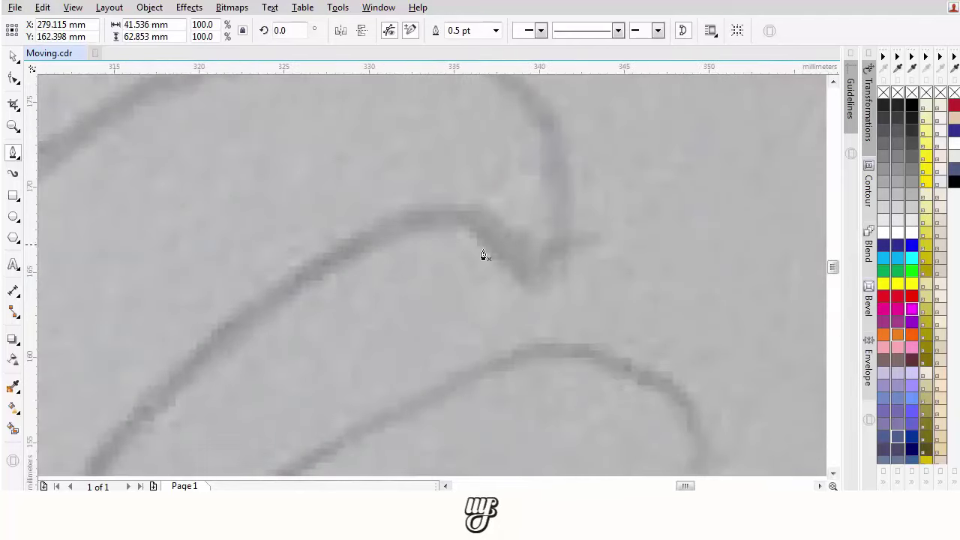
pyautogui.click(535, 288)
pyautogui.moveTo(544, 225); pyautogui.dragTo(535, 334)
pyautogui.moveTo(520, 197); pyautogui.dragTo(445, 119)
pyautogui.moveTo(155, 167); pyautogui.dragTo(77, 233)
pyautogui.scroll(-1, 247, 223)
pyautogui.moveTo(278, 206); pyautogui.dragTo(517, 53)
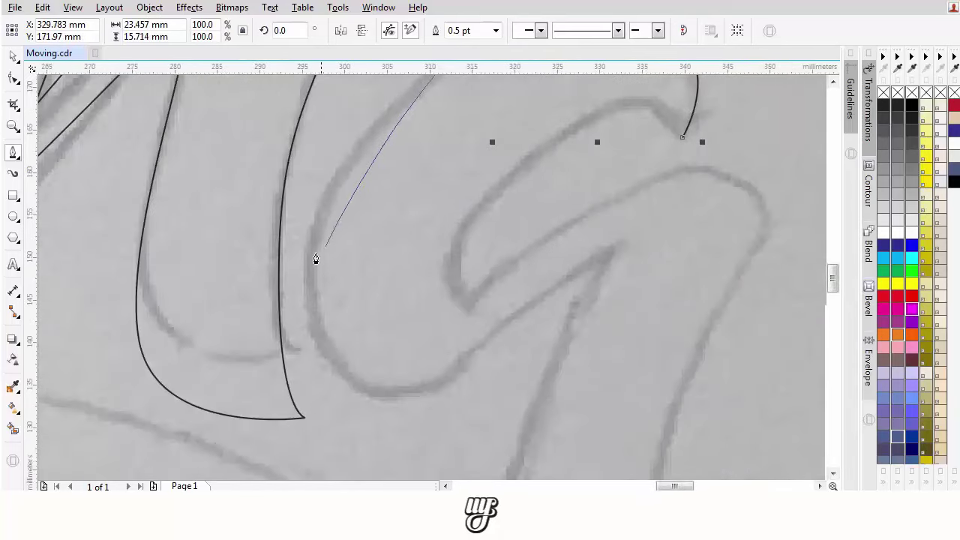
# Trace the g's bowl down the outer left side, around the base and along the lower edge to a straight end cap
pyautogui.moveTo(302, 293); pyautogui.dragTo(331, 417)
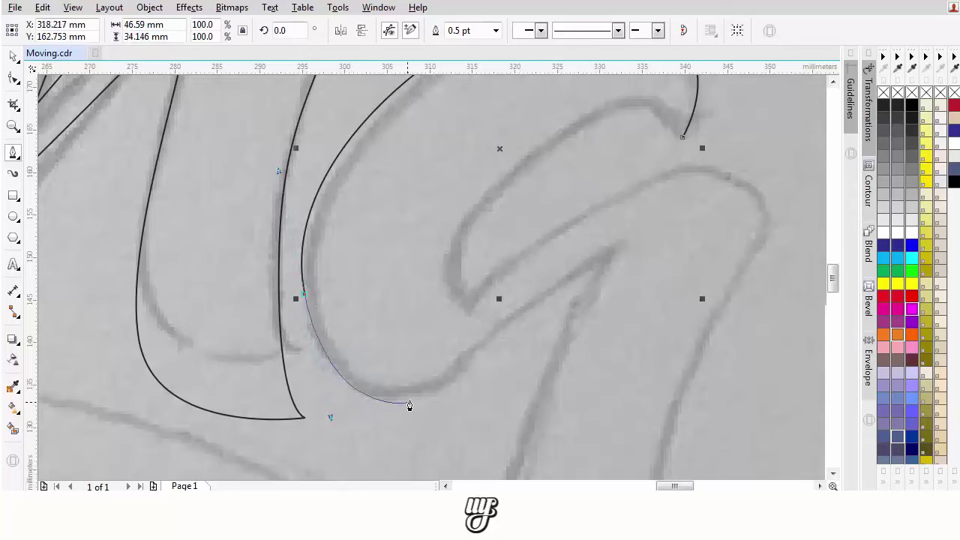
pyautogui.click(436, 396)
pyautogui.hscroll(3, 375, 369)
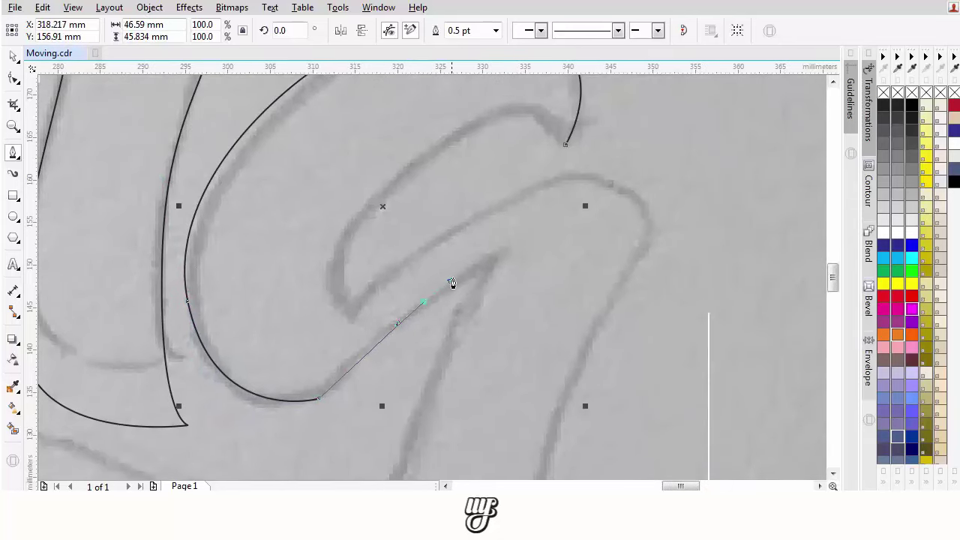
pyautogui.moveTo(452, 283); pyautogui.dragTo(483, 265)
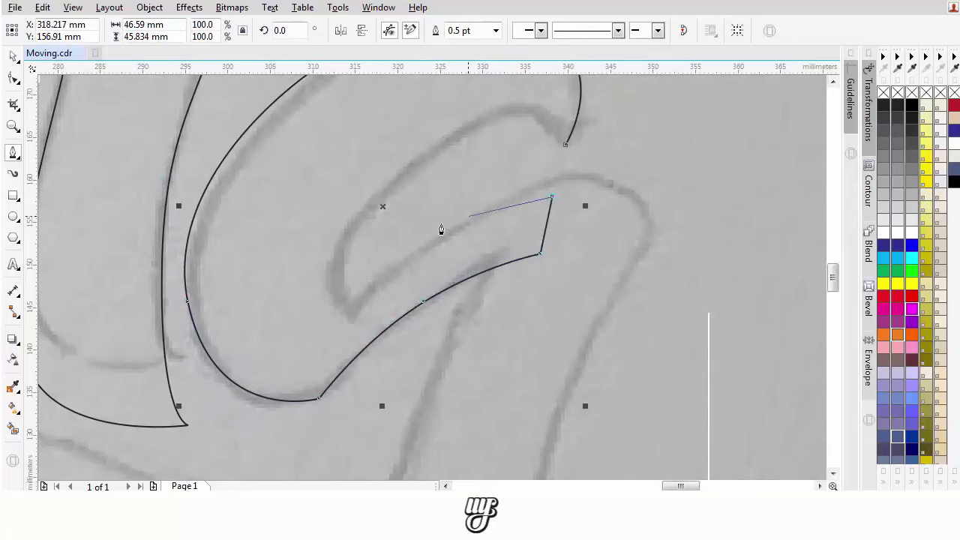
# Trace the g's inner edge back to the inner corner and up around the counter, closing the bowl at the hook point
pyautogui.moveTo(418, 247); pyautogui.dragTo(264, 357)
pyautogui.click(340, 306)
pyautogui.moveTo(324, 259); pyautogui.dragTo(409, 186)
pyautogui.scroll(1, 474, 203)
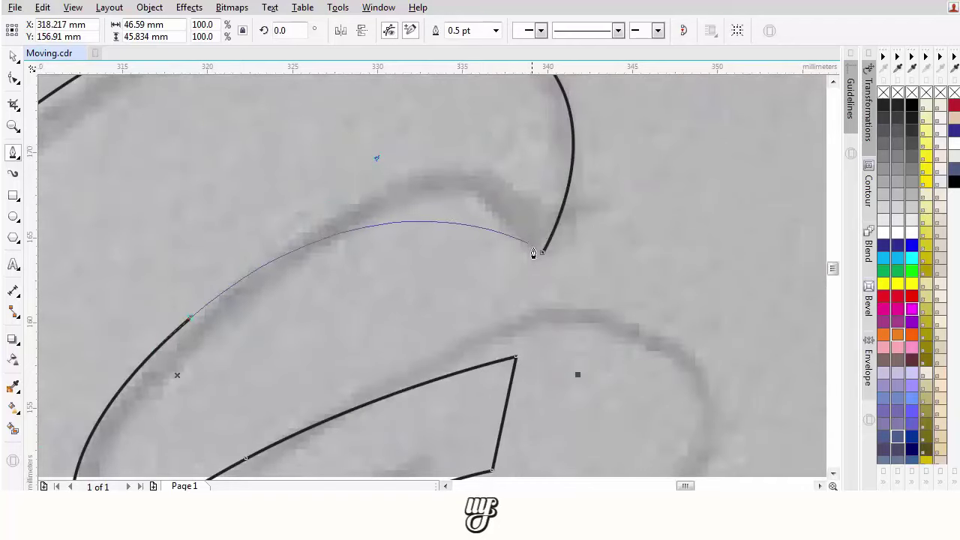
pyautogui.moveTo(542, 253); pyautogui.dragTo(502, 174)
# Start the g's tail as a separate shape at its top and trace the left edge down to the corner with the underline swash
pyautogui.scroll(-4, 439, 257)
pyautogui.scroll(2, 486, 198)
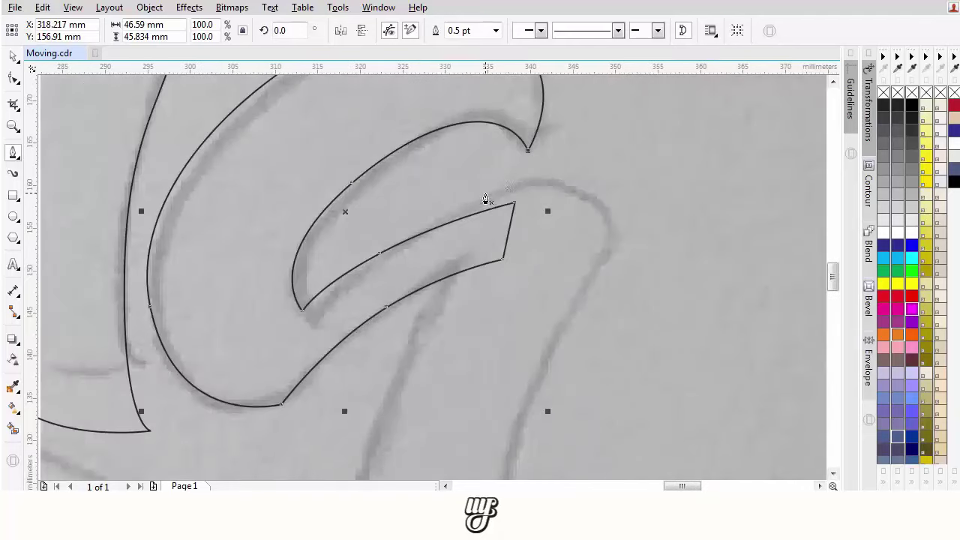
pyautogui.click(534, 180)
pyautogui.moveTo(407, 332); pyautogui.dragTo(371, 408)
pyautogui.moveTo(382, 350); pyautogui.dragTo(425, 189)
pyautogui.scroll(-1, 398, 262)
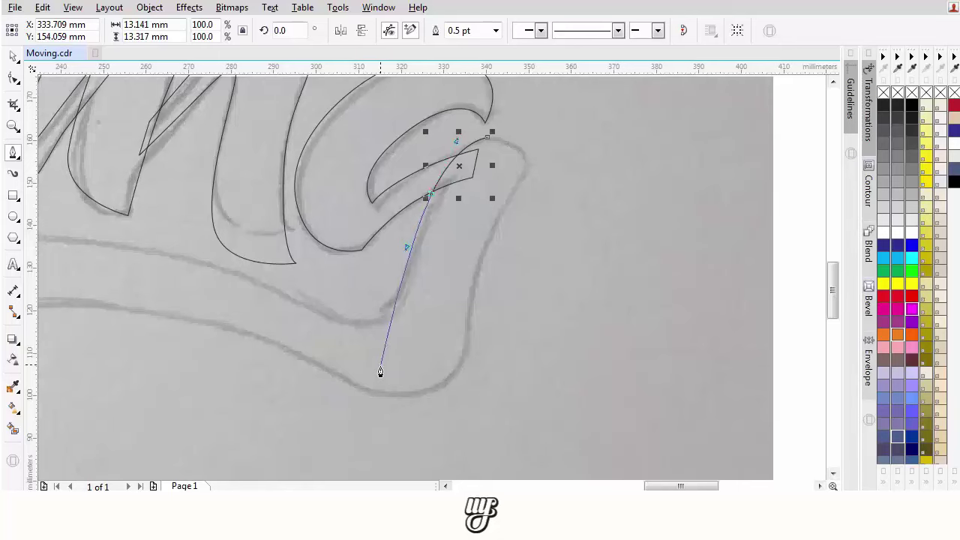
pyautogui.click(385, 348)
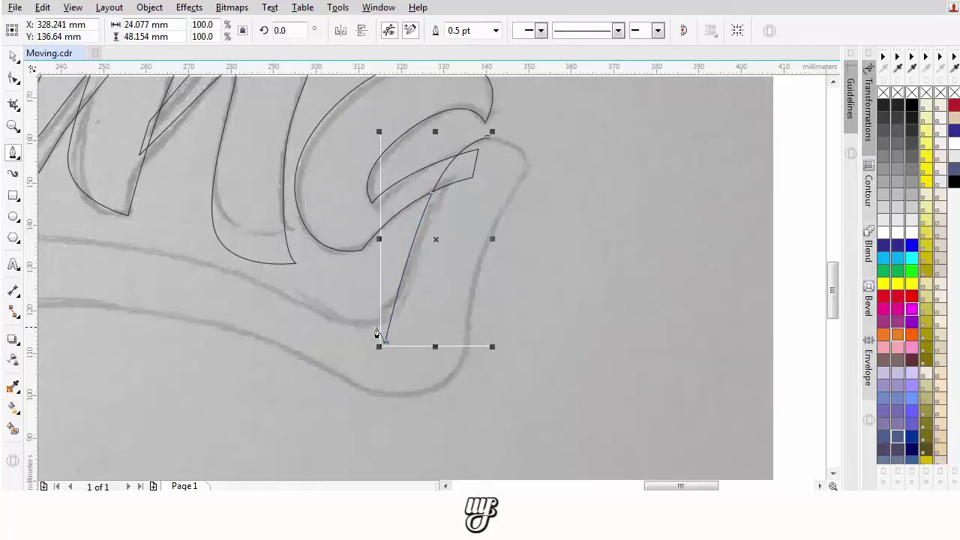
# Trace the upper edge of the underline swash from the g's tail across to the corner at its far left end
pyautogui.scroll(-1, 385, 348)
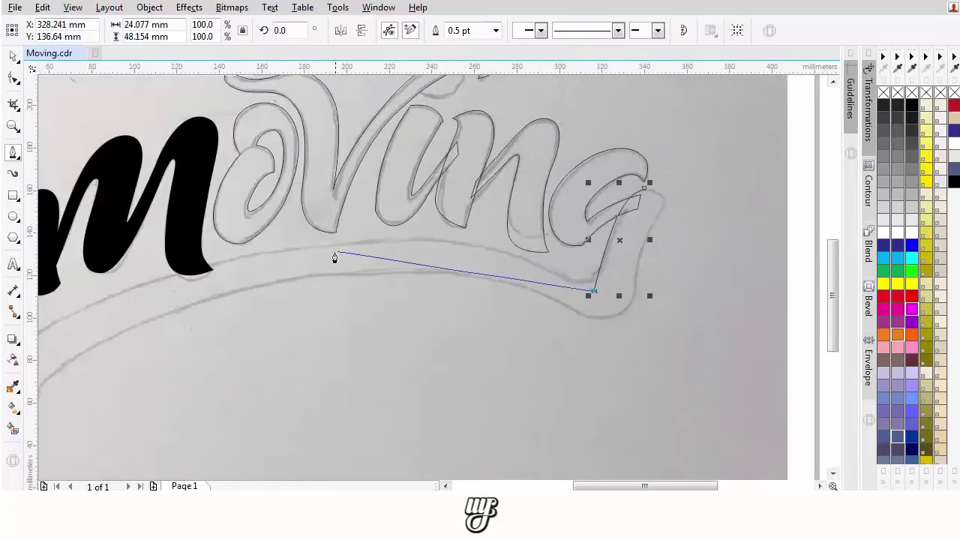
pyautogui.moveTo(297, 253); pyautogui.dragTo(278, 228)
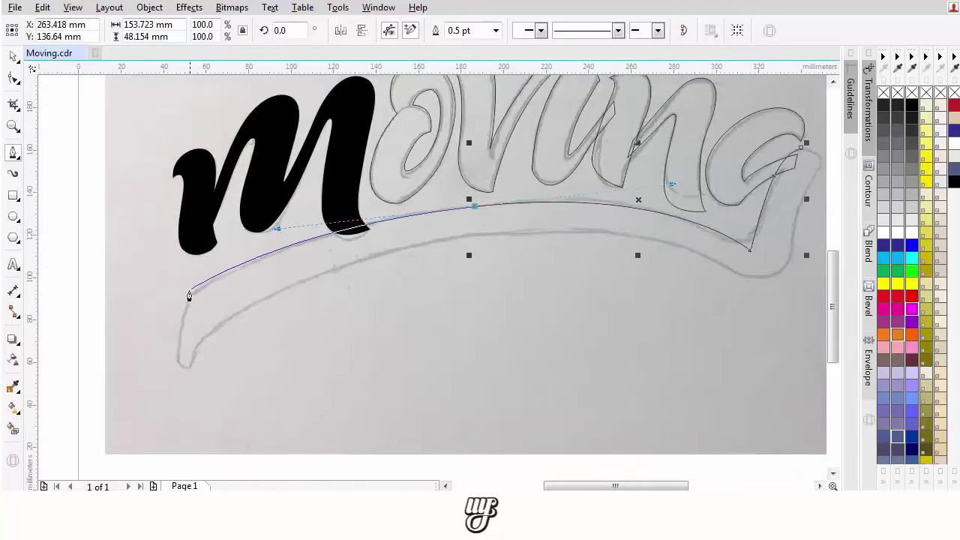
pyautogui.click(189, 295)
# Trace the swash's left end down to its lowest point and start up its inner edge
pyautogui.scroll(3, 277, 279)
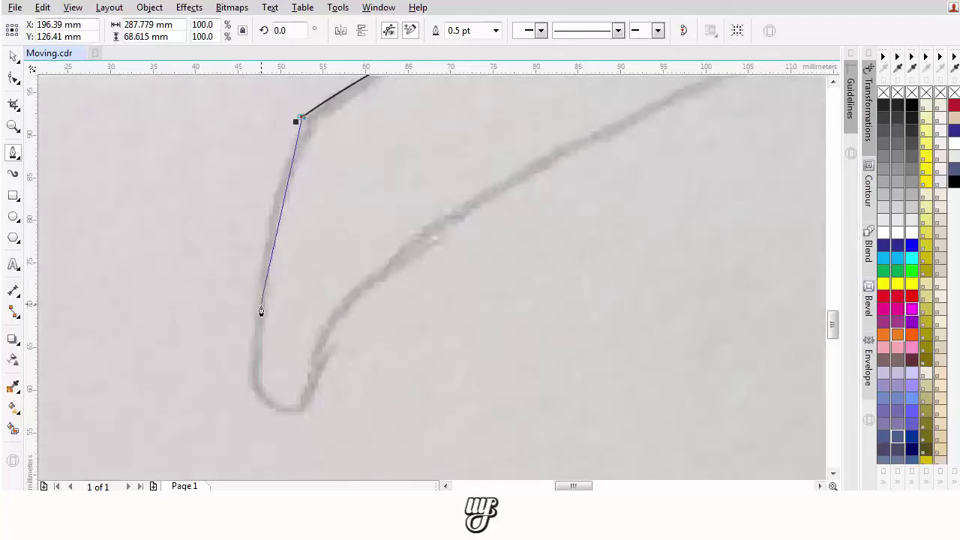
pyautogui.moveTo(261, 306); pyautogui.dragTo(257, 408)
pyautogui.click(297, 420)
pyautogui.moveTo(315, 345); pyautogui.dragTo(337, 324)
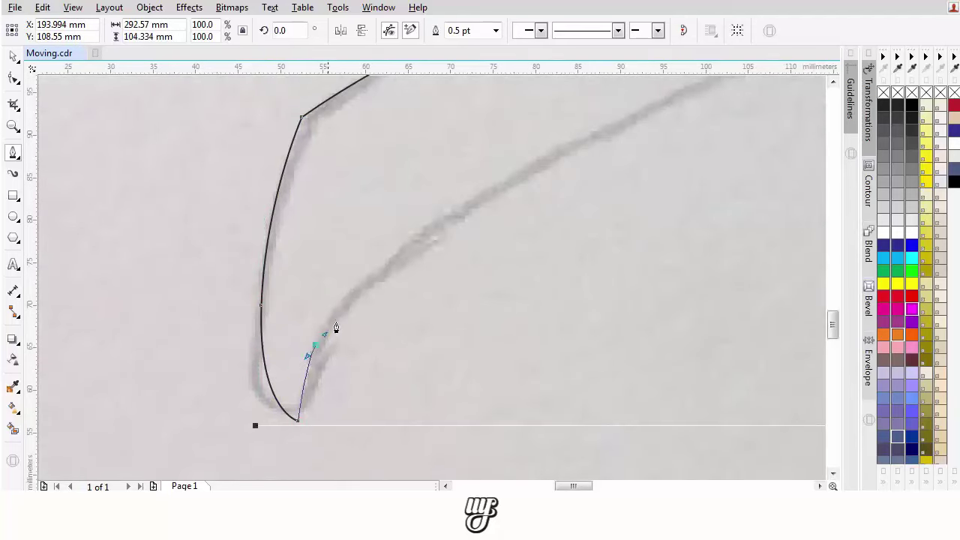
# Trace the swash's lower edge rightward under the lettering to just before the bend into the g's tail
pyautogui.scroll(-1, 360, 286)
pyautogui.moveTo(449, 253); pyautogui.dragTo(84, 329)
pyautogui.scroll(-1, 84, 329)
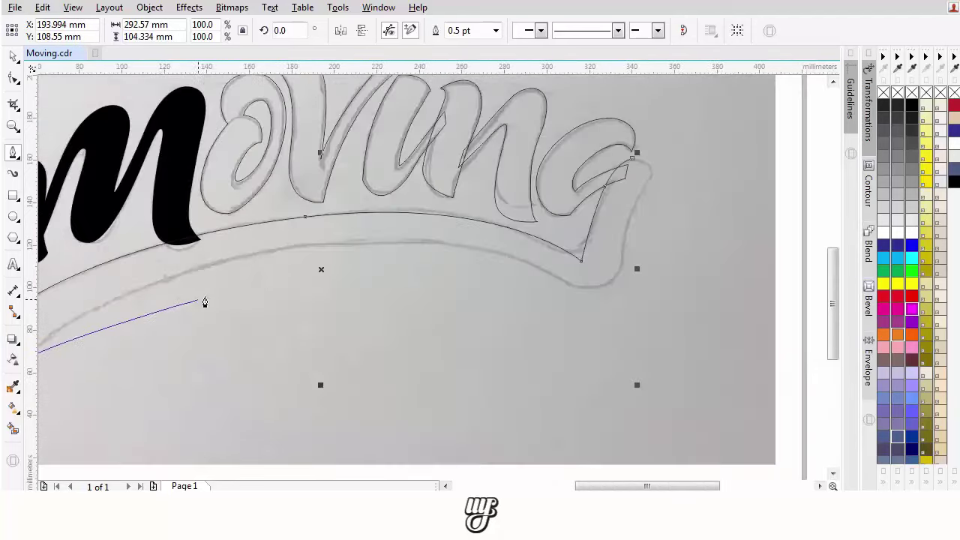
pyautogui.moveTo(300, 248); pyautogui.dragTo(455, 230)
pyautogui.scroll(3, 508, 275)
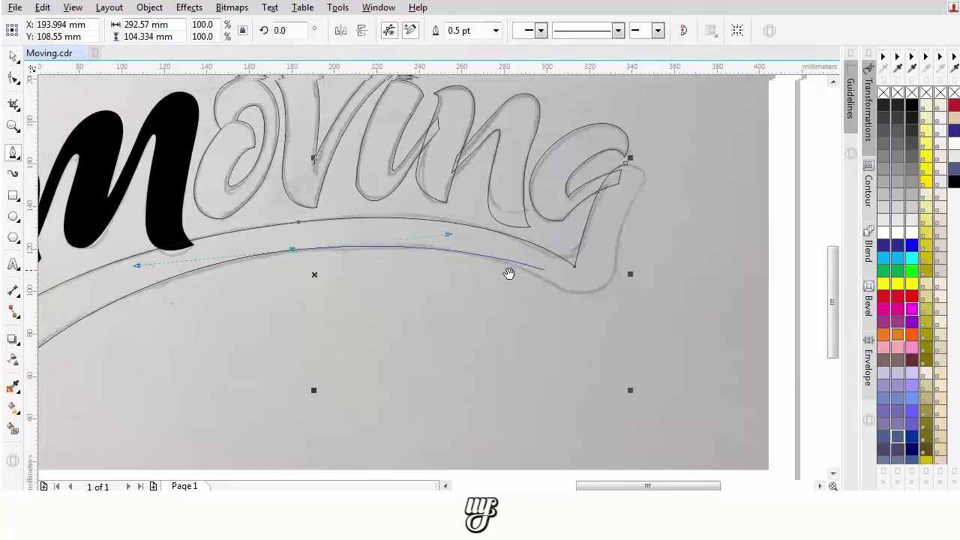
pyautogui.click(447, 297)
pyautogui.click(486, 316)
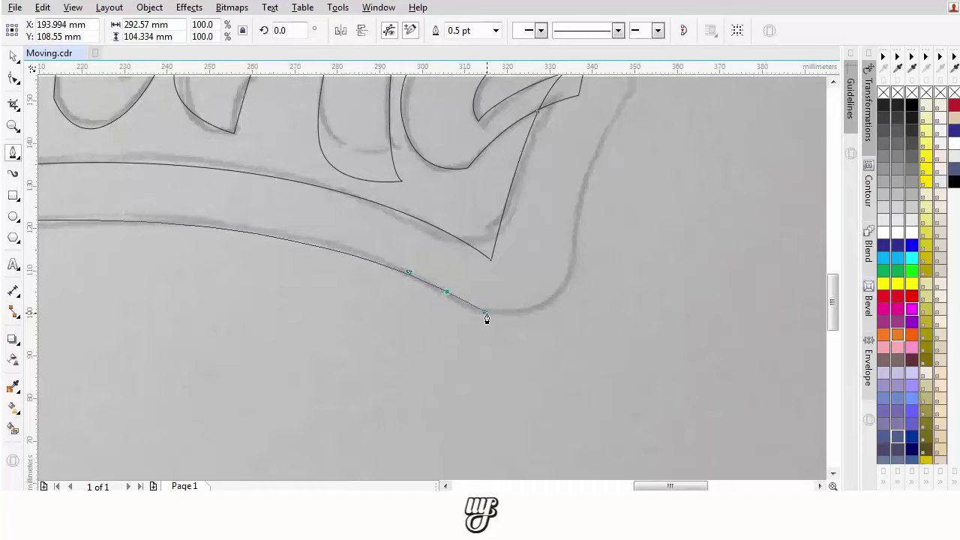
# Trace the outer edge of the g's tail up from the swash's bend and close the shape at the tail's top
pyautogui.moveTo(537, 299); pyautogui.dragTo(414, 338)
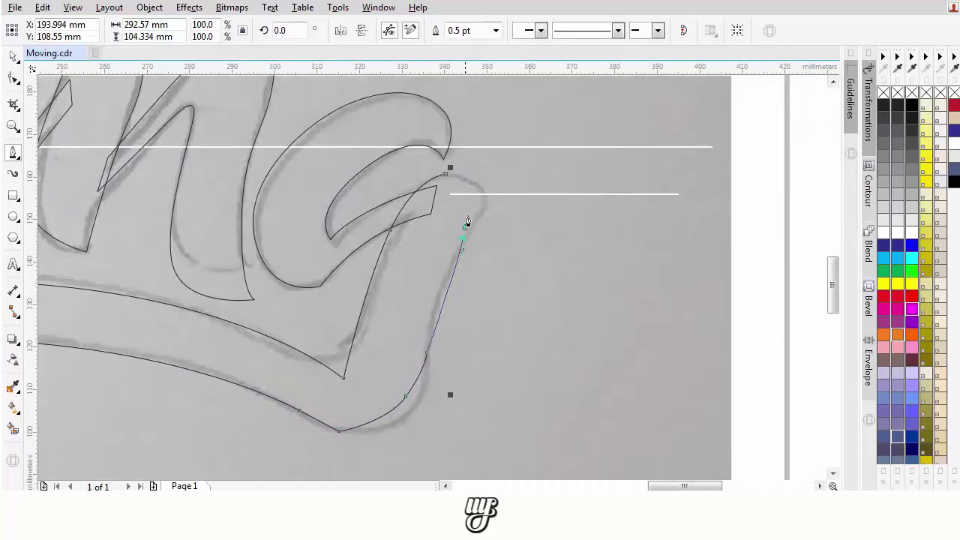
pyautogui.scroll(2, 483, 207)
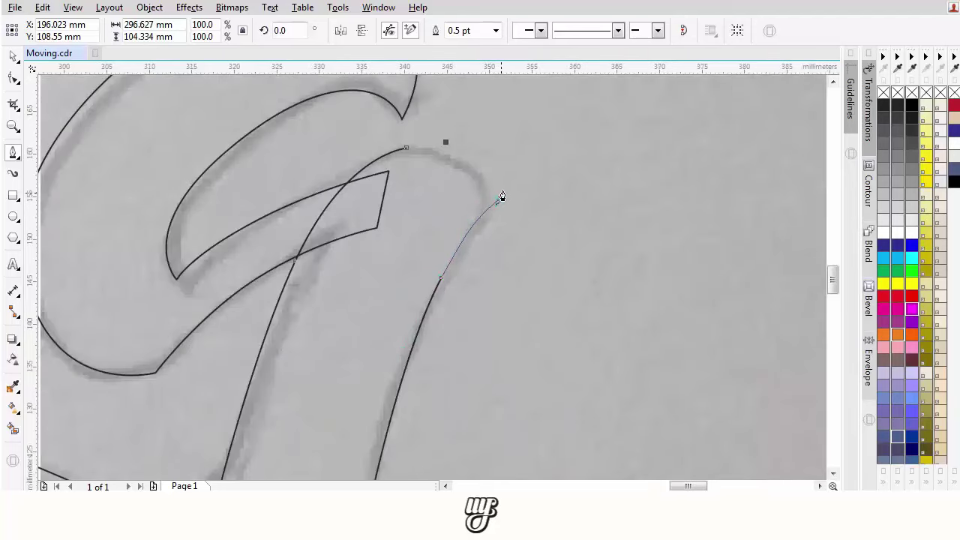
pyautogui.moveTo(502, 196); pyautogui.dragTo(443, 141)
pyautogui.scroll(-10, 443, 142)
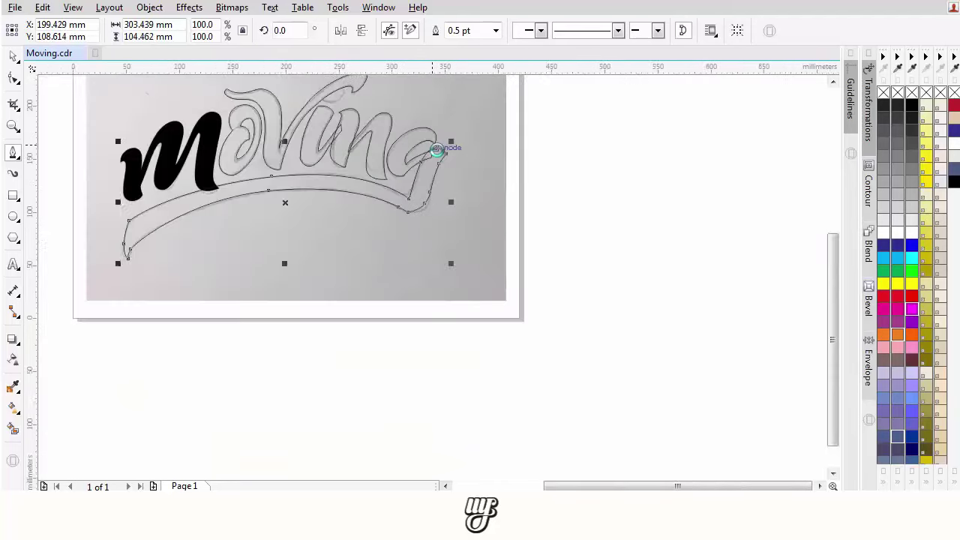
pyautogui.click(13, 58)
pyautogui.scroll(2, 324, 188)
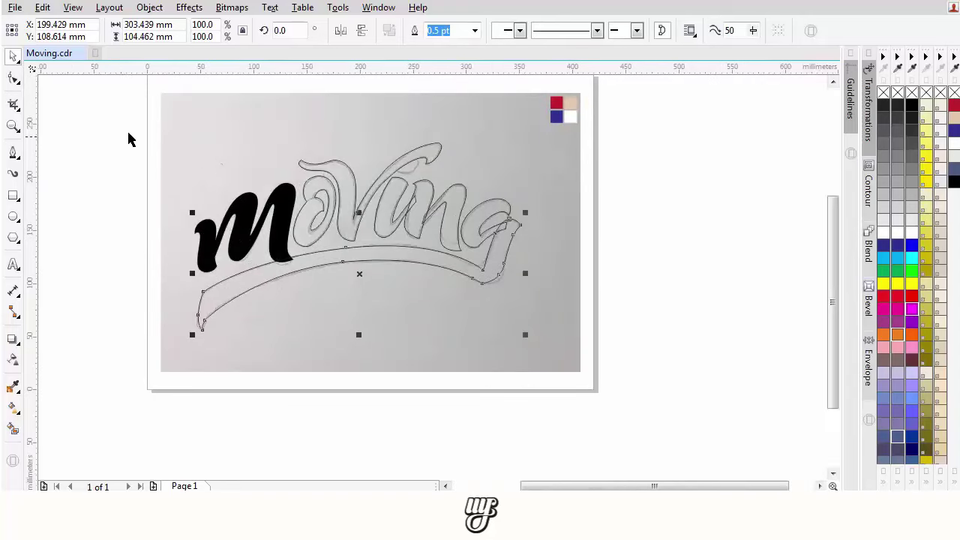
pyautogui.moveTo(536, 350); pyautogui.dragTo(536, 350)
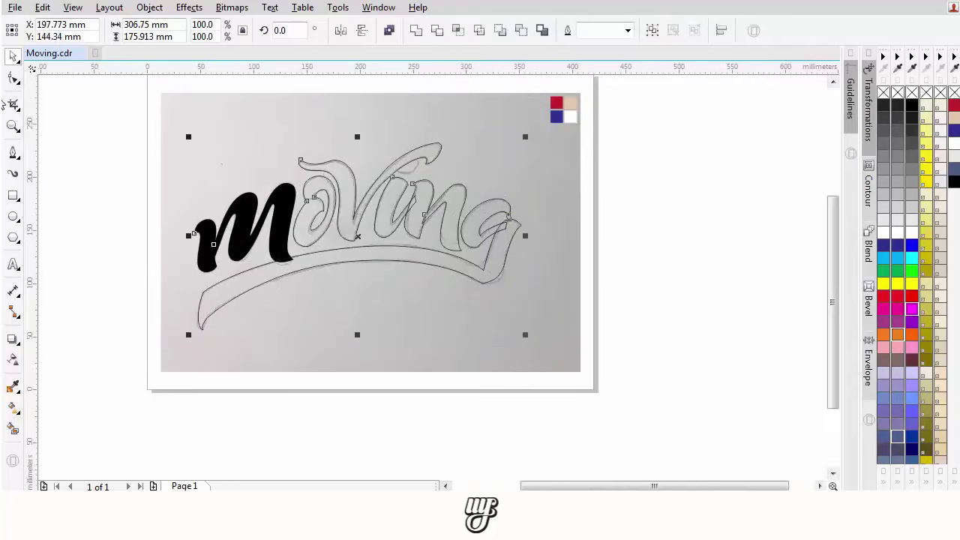
# Trace the small lobe hanging under the V's upper arm, above the i, as a separate closed shape
pyautogui.click(13, 152)
pyautogui.scroll(6, 401, 161)
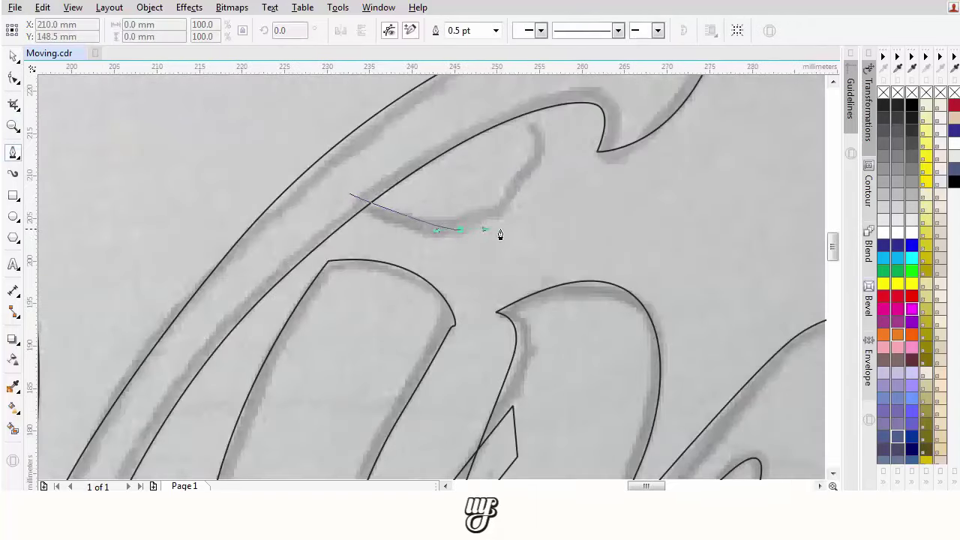
pyautogui.click(541, 156)
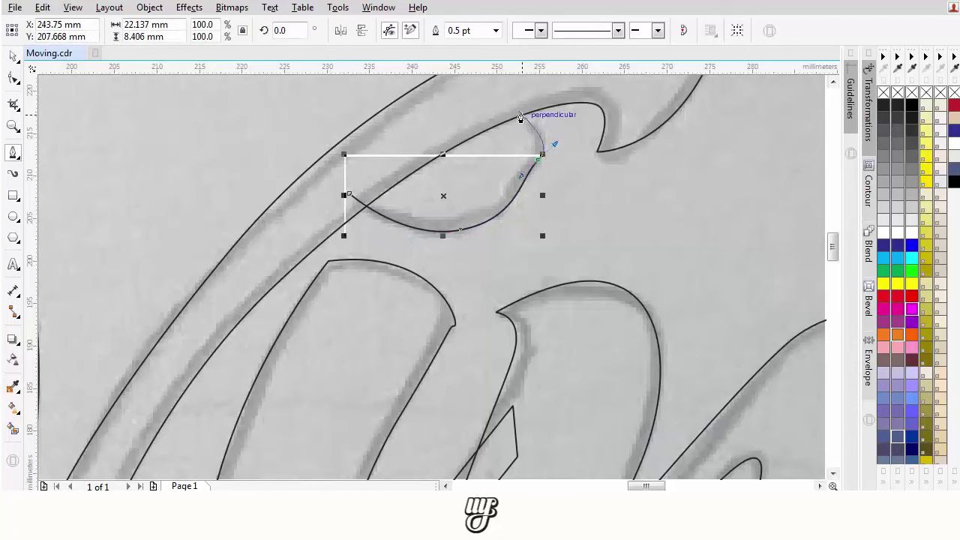
pyautogui.click(520, 117)
pyautogui.click(353, 195)
pyautogui.scroll(-4, 431, 201)
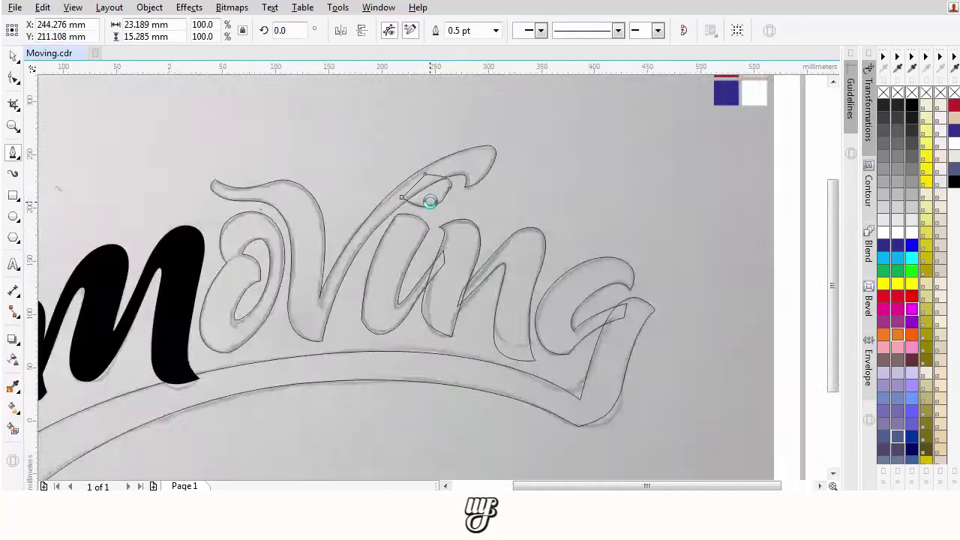
# Fill all the traced lettering shapes and the swash with black and remove their outlines
pyautogui.click(13, 57)
pyautogui.scroll(1, 359, 218)
pyautogui.scroll(3, 353, 222)
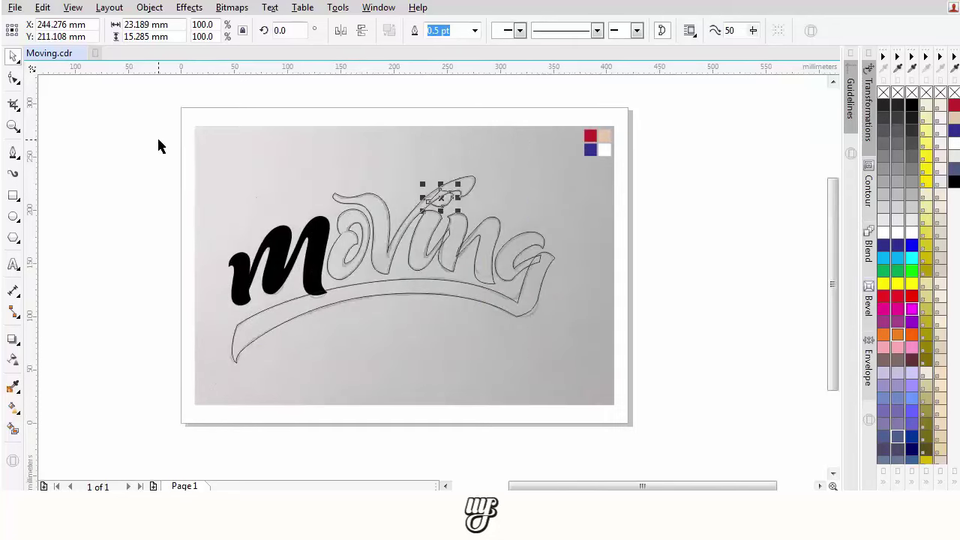
pyautogui.moveTo(158, 140); pyautogui.dragTo(584, 395)
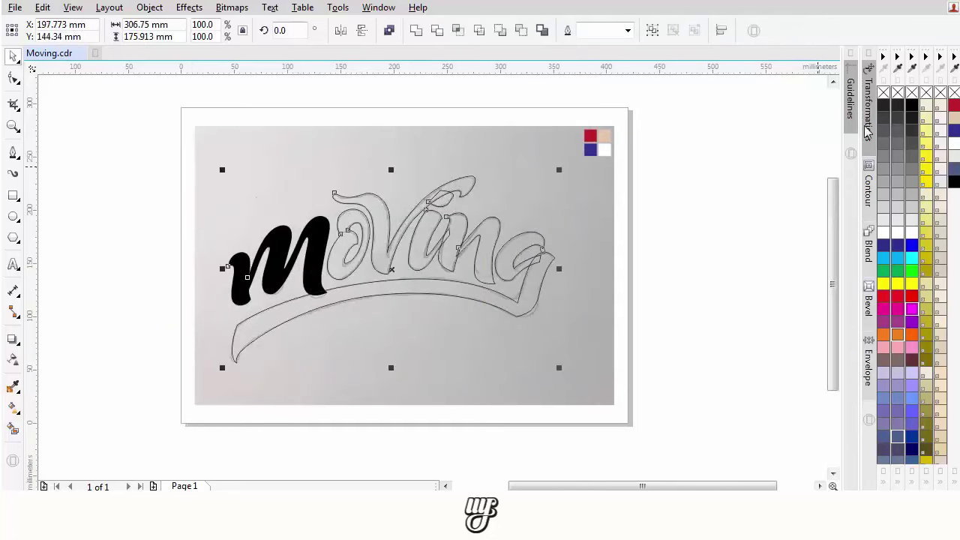
pyautogui.rightClick(912, 93)
pyautogui.click(705, 180)
# Cut the inner counter shape out of the o's outer shape with the Back Minus Front operation
pyautogui.scroll(-1, 471, 251)
pyautogui.scroll(2, 430, 243)
pyautogui.click(360, 228)
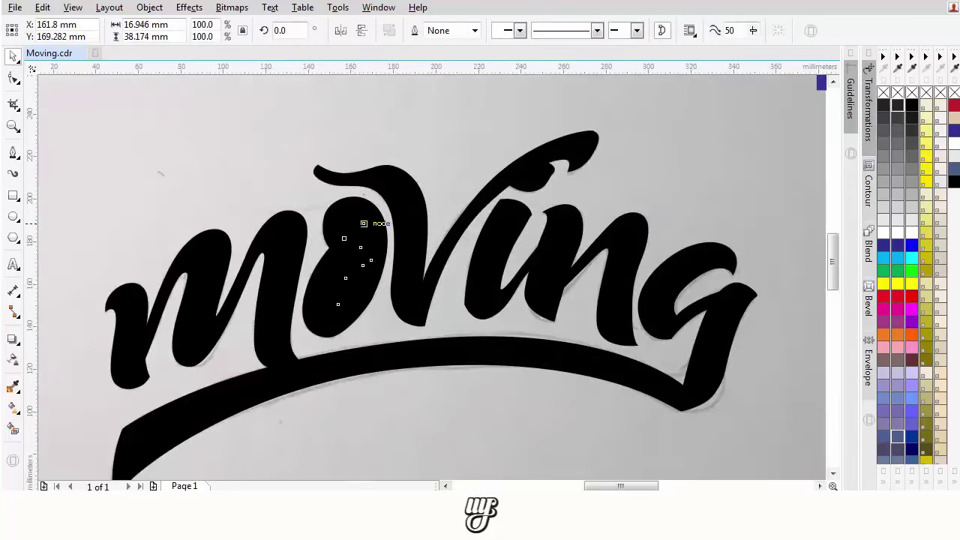
pyautogui.scroll(1, 359, 229)
pyautogui.press('Escape')
pyautogui.click(353, 266)
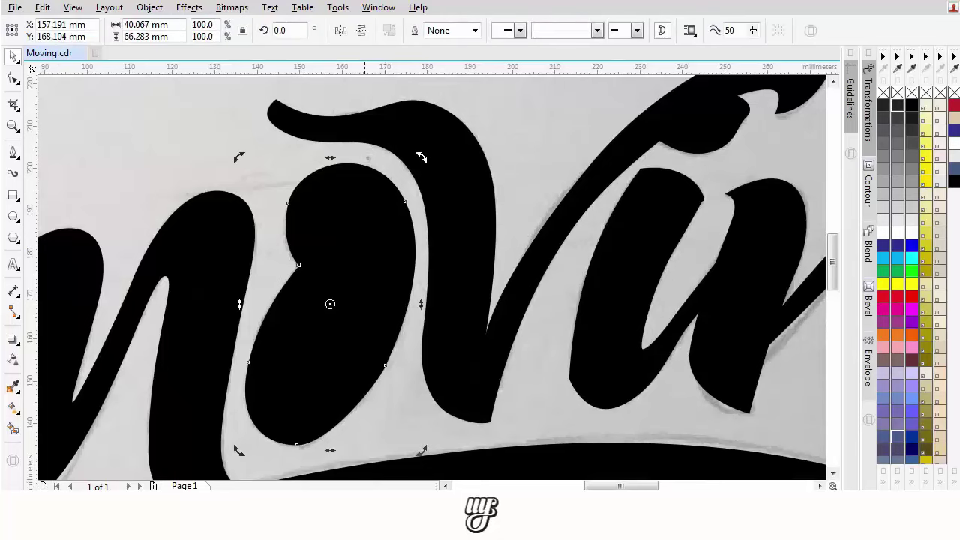
pyautogui.click(363, 264)
pyautogui.keyDown('shift'); pyautogui.click(370, 197); pyautogui.keyUp('shift')
pyautogui.click(521, 31)
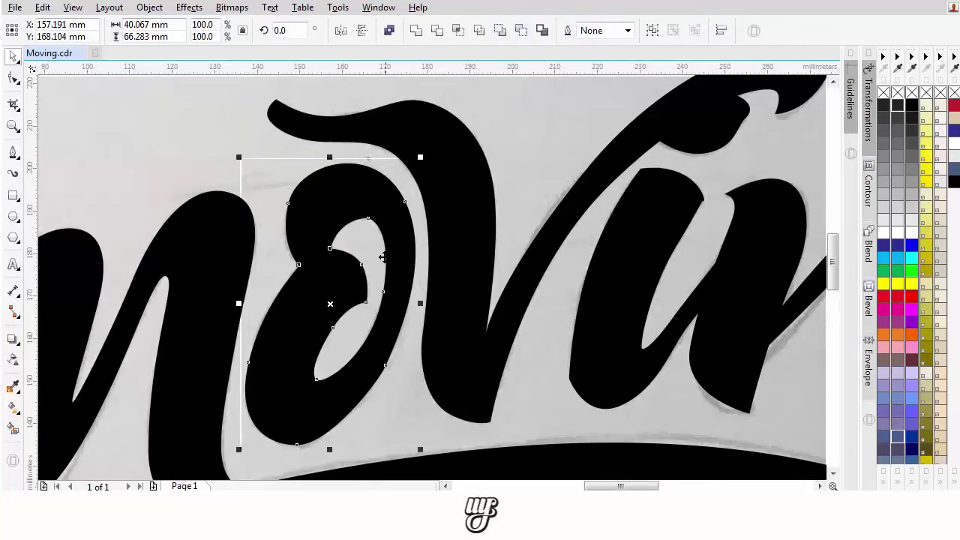
# Place a copy of the lettering and scan beside the page, then delete the original scan behind the lettering
pyautogui.hotkey('shift', 'F4')
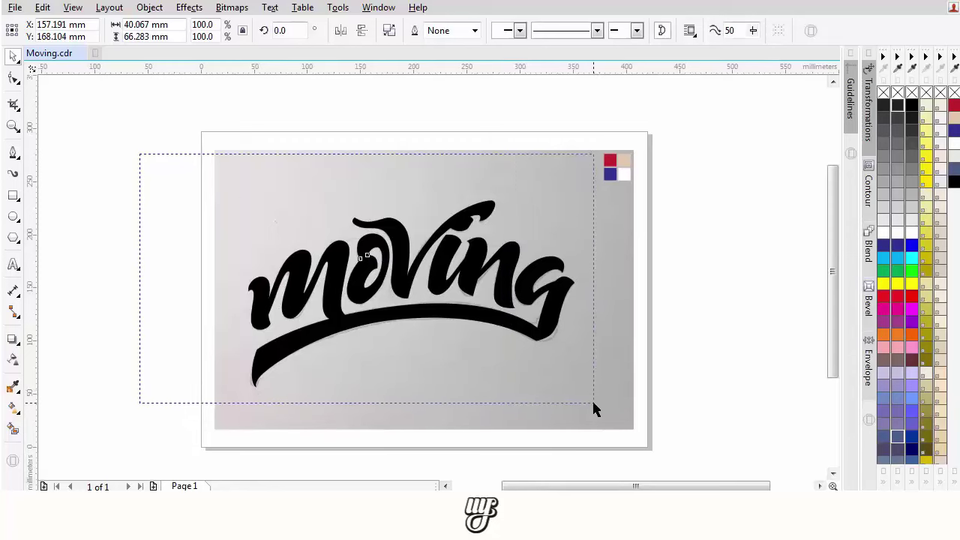
pyautogui.moveTo(594, 404); pyautogui.dragTo(594, 406)
pyautogui.keyDown('shift'); pyautogui.click(393, 348); pyautogui.keyUp('shift')
pyautogui.scroll(-1, 392, 346)
pyautogui.moveTo(392, 347); pyautogui.dragTo(734, 364)
pyautogui.rightClick(733, 365)
pyautogui.scroll(2, 469, 329)
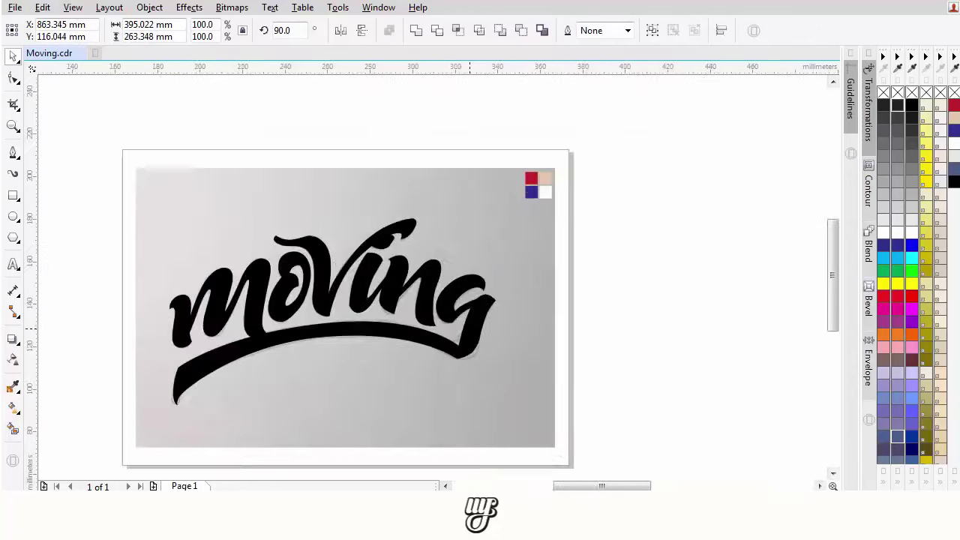
pyautogui.click(412, 360)
pyautogui.press('Delete')
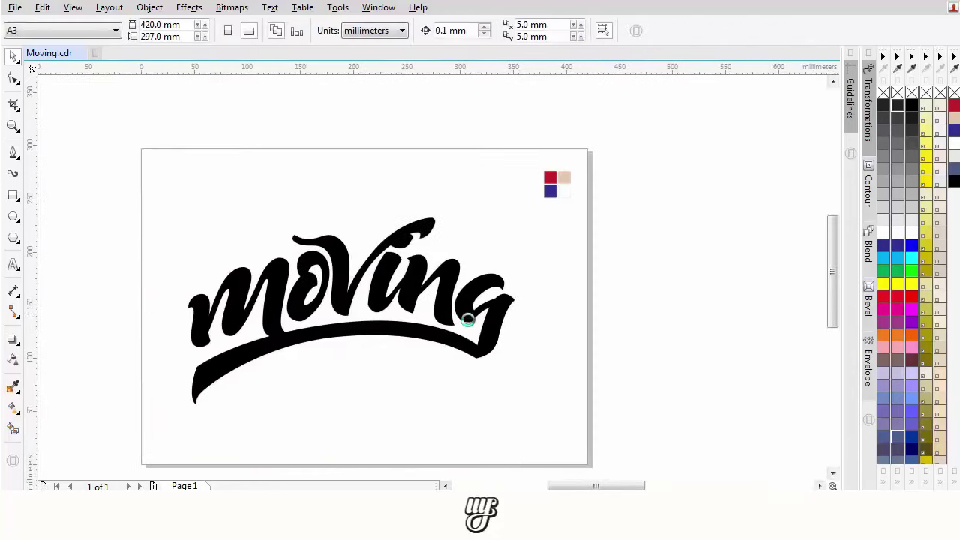
# Reshape the swash's nodes, moving its inner corner with the g's tail slightly right and smoothing the tail's outer bend
pyautogui.click(468, 320)
pyautogui.scroll(6, 468, 320)
pyautogui.press('F10')
pyautogui.click(500, 397)
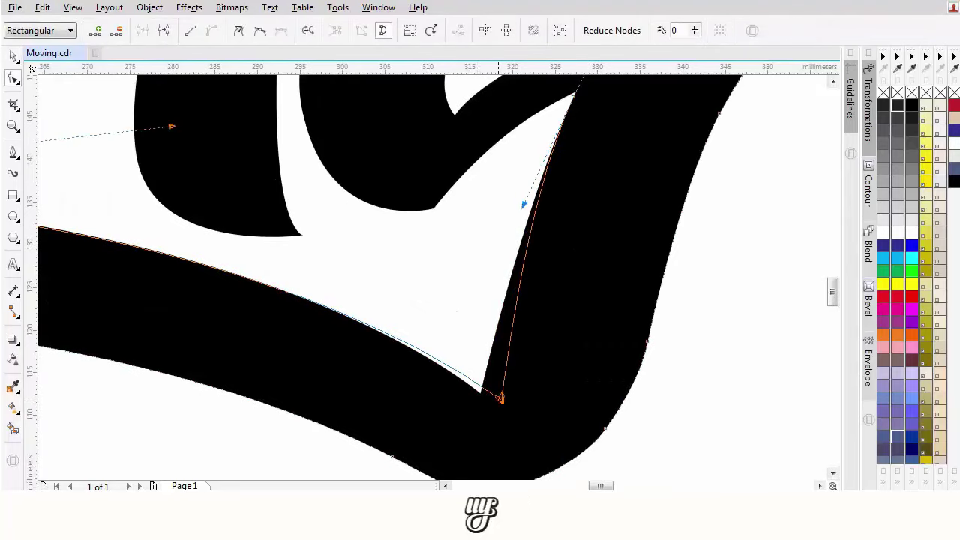
pyautogui.scroll(-2, 499, 397)
pyautogui.moveTo(613, 388); pyautogui.dragTo(596, 409)
pyautogui.scroll(-1, 581, 427)
pyautogui.moveTo(517, 409); pyautogui.dragTo(530, 365)
pyautogui.scroll(2, 578, 296)
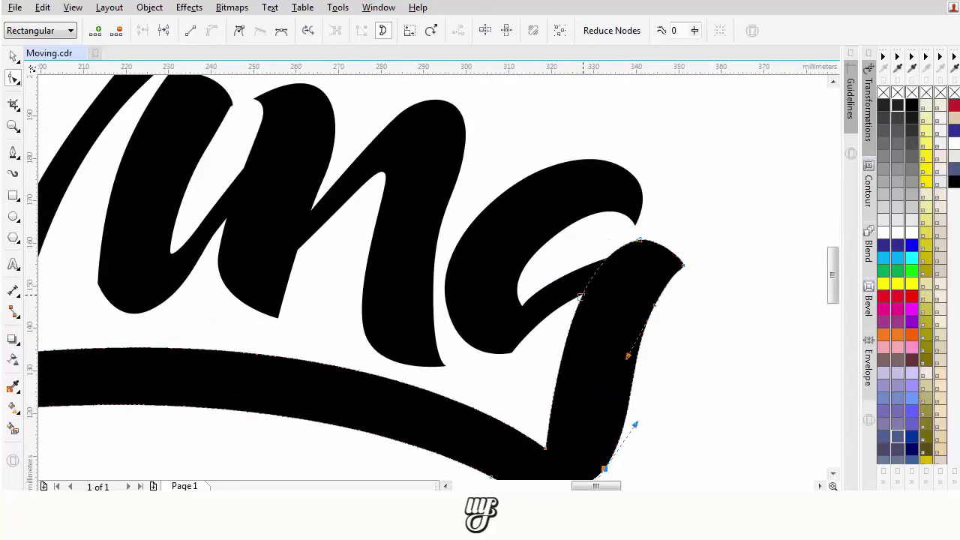
# Delete the middle node on the outer edge of the swash's left end
pyautogui.scroll(-3, 581, 297)
pyautogui.scroll(2, 362, 307)
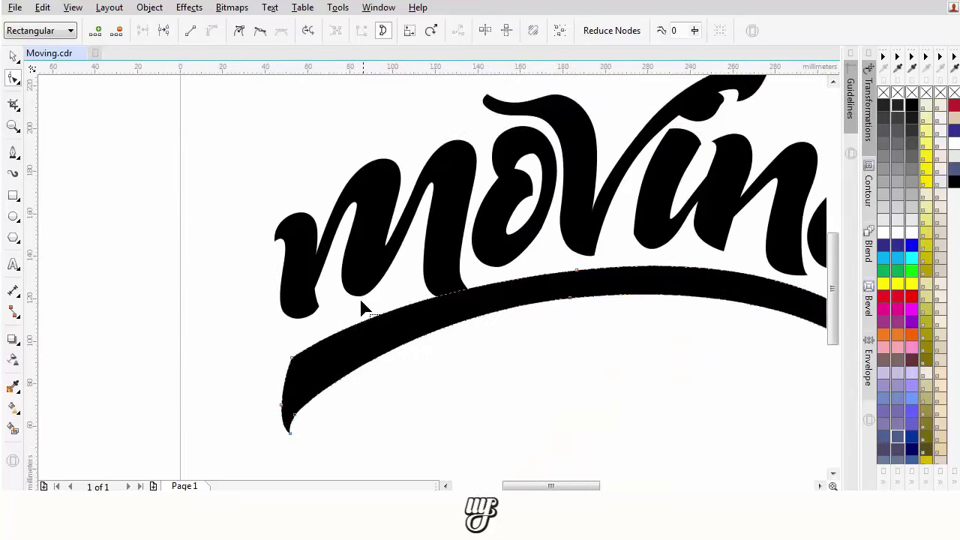
pyautogui.scroll(2, 248, 405)
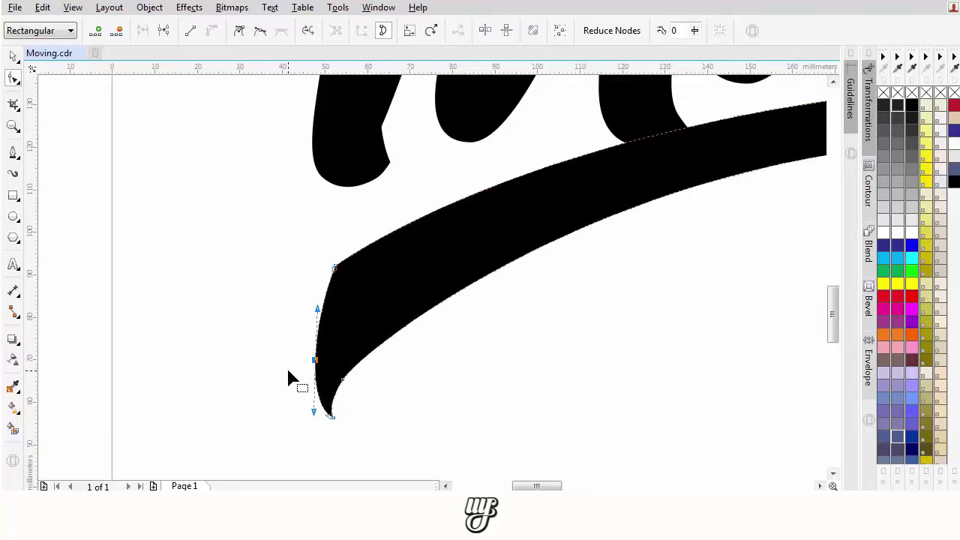
pyautogui.click(289, 379)
pyautogui.scroll(-4, 288, 378)
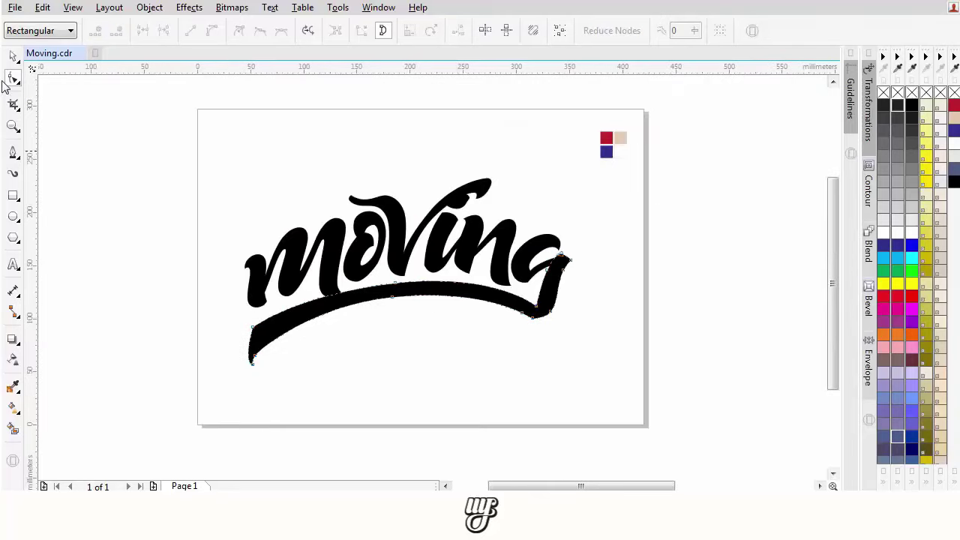
# Examine the nodes of all the lettering shapes together
pyautogui.click(12, 57)
pyautogui.moveTo(604, 386); pyautogui.dragTo(604, 387)
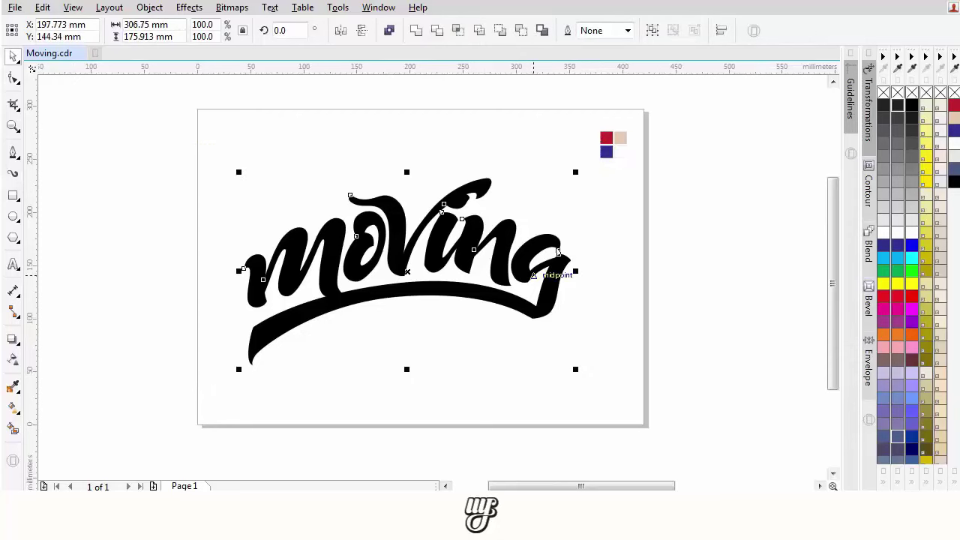
pyautogui.press('F10')
pyautogui.hotkey('ctrl', 'a')
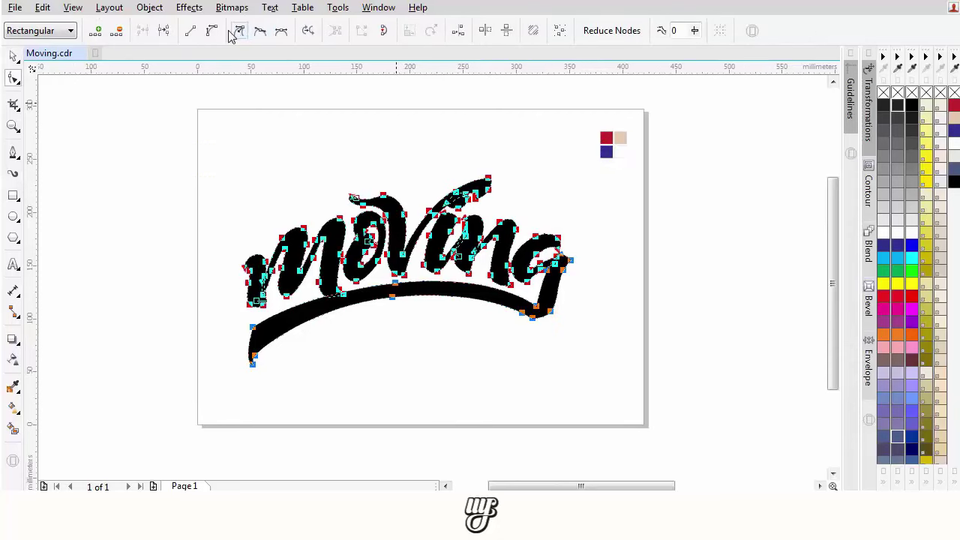
pyautogui.click(394, 127)
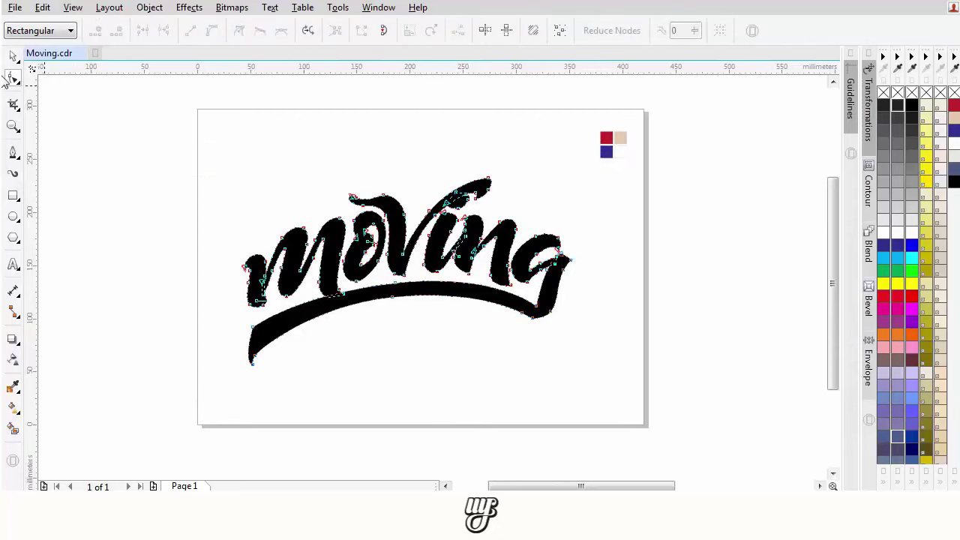
pyautogui.click(13, 56)
# Rotate the two shapes of the n together slightly clockwise
pyautogui.scroll(4, 449, 242)
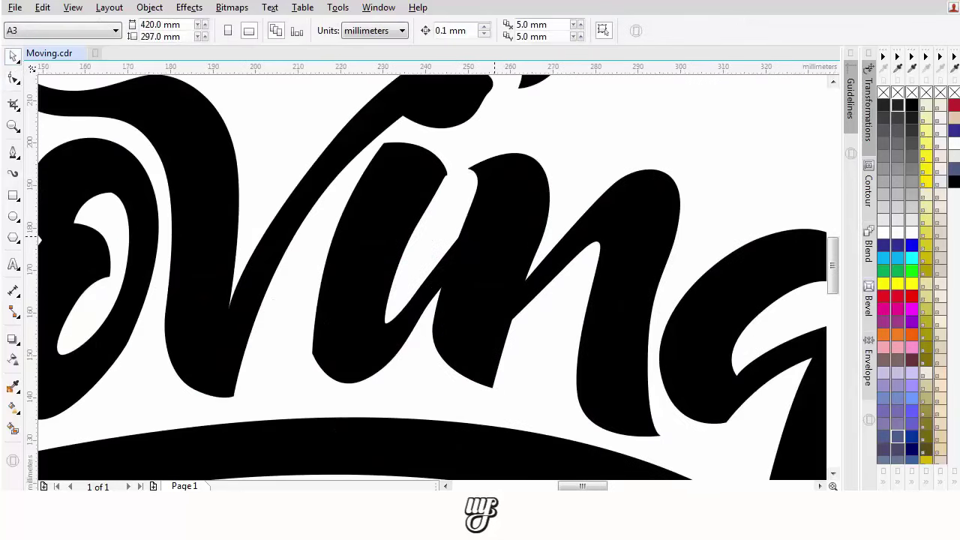
pyautogui.click(556, 240)
pyautogui.keyDown('shift'); pyautogui.click(643, 220); pyautogui.keyUp('shift')
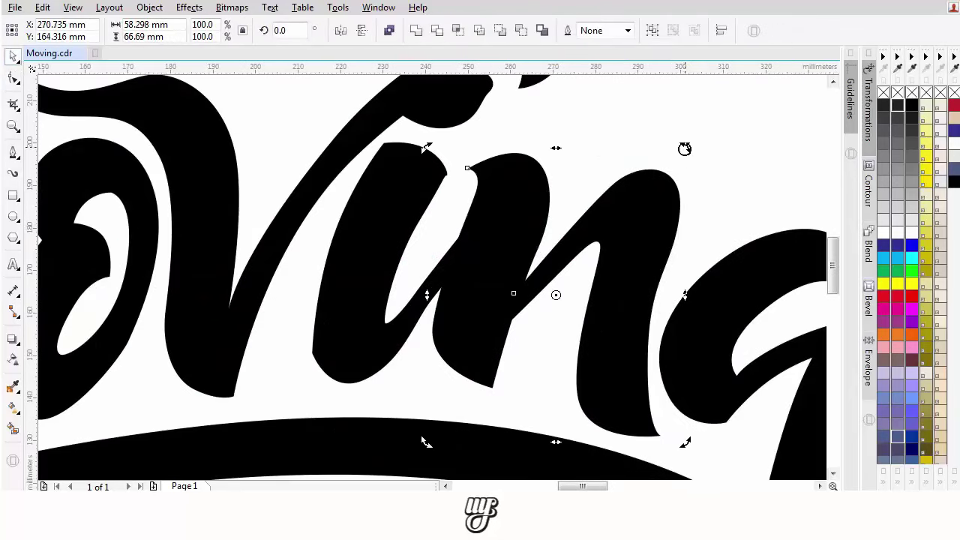
pyautogui.moveTo(685, 149); pyautogui.dragTo(688, 152)
pyautogui.scroll(-1, 670, 177)
pyautogui.moveTo(661, 240); pyautogui.dragTo(636, 206)
# Move the upper corner node of the swash's left end outward and adjust its curve handles
pyautogui.click(450, 282)
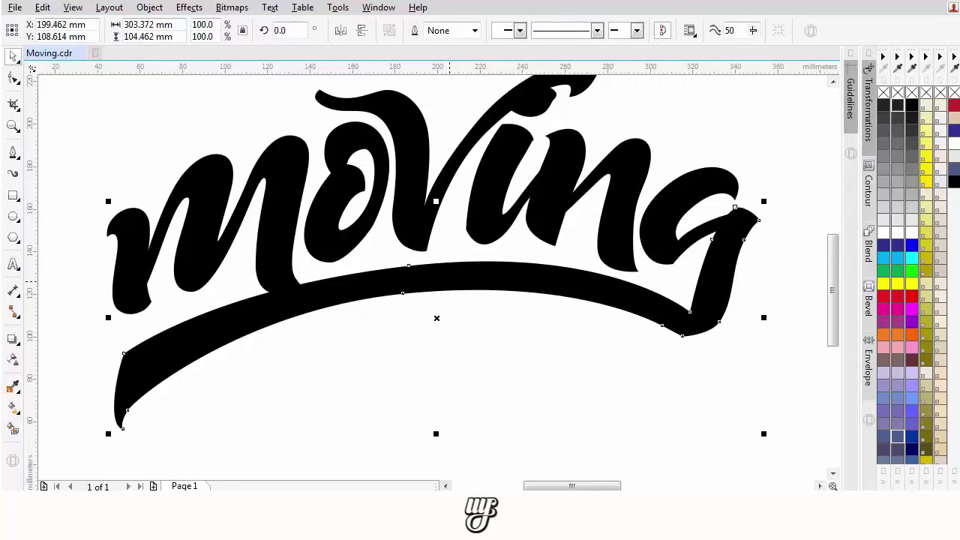
pyautogui.press('F10')
pyautogui.click(154, 325)
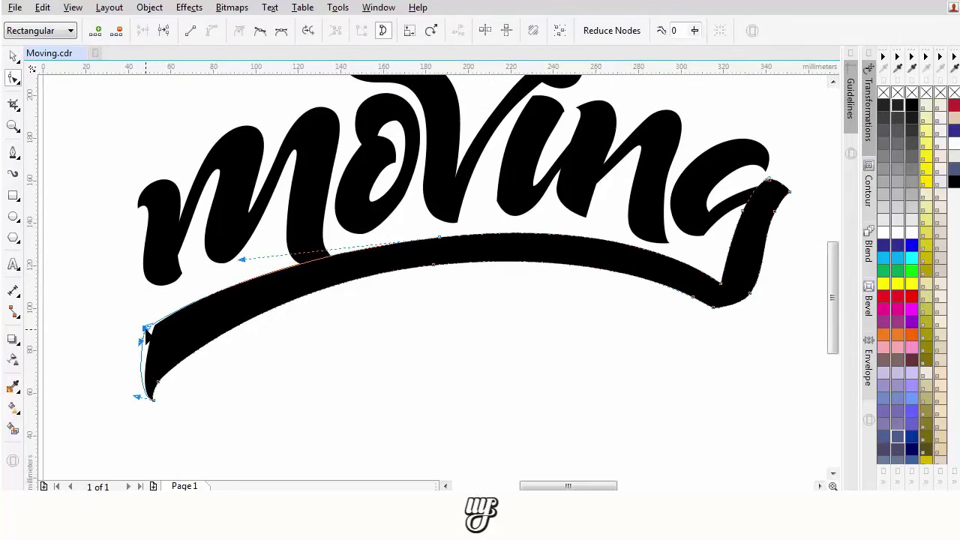
pyautogui.scroll(2, 152, 321)
pyautogui.moveTo(137, 342); pyautogui.dragTo(129, 342)
pyautogui.scroll(-3, 128, 342)
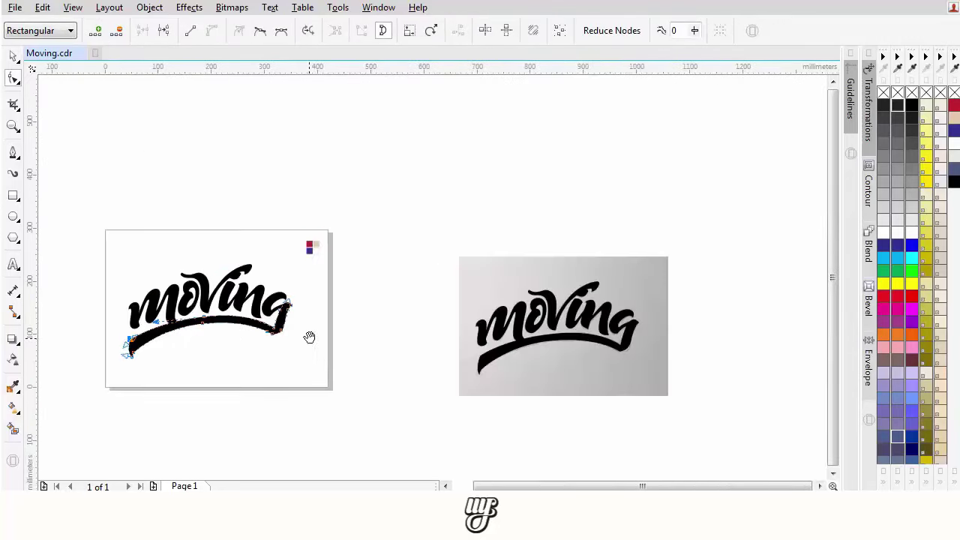
# Add a node at the top of the o's outer contour and delete the node on its upper-left curve
pyautogui.moveTo(309, 336); pyautogui.dragTo(309, 330)
pyautogui.scroll(1, 190, 297)
pyautogui.moveTo(187, 299); pyautogui.dragTo(293, 268)
pyautogui.scroll(-1, 290, 268)
pyautogui.scroll(2, 283, 290)
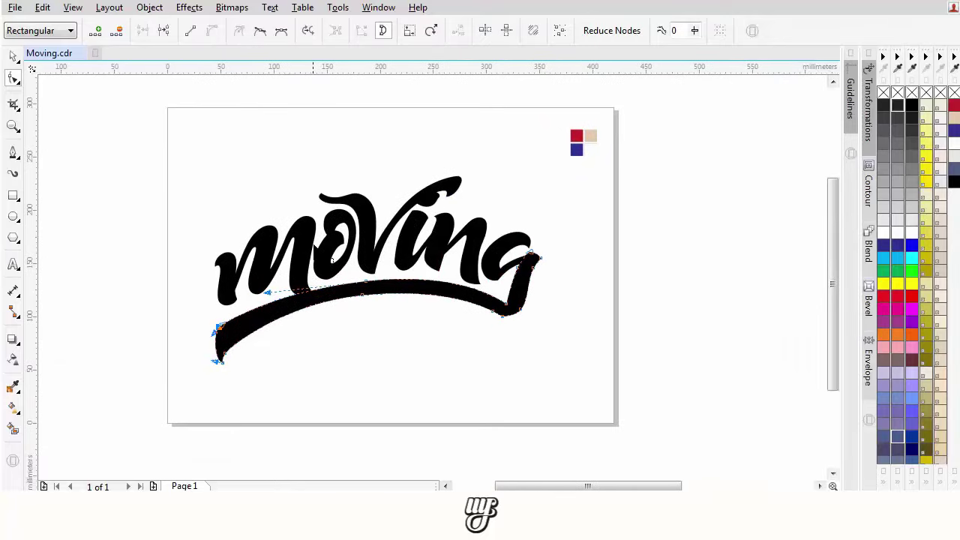
pyautogui.scroll(2, 378, 240)
pyautogui.moveTo(381, 240); pyautogui.dragTo(388, 240)
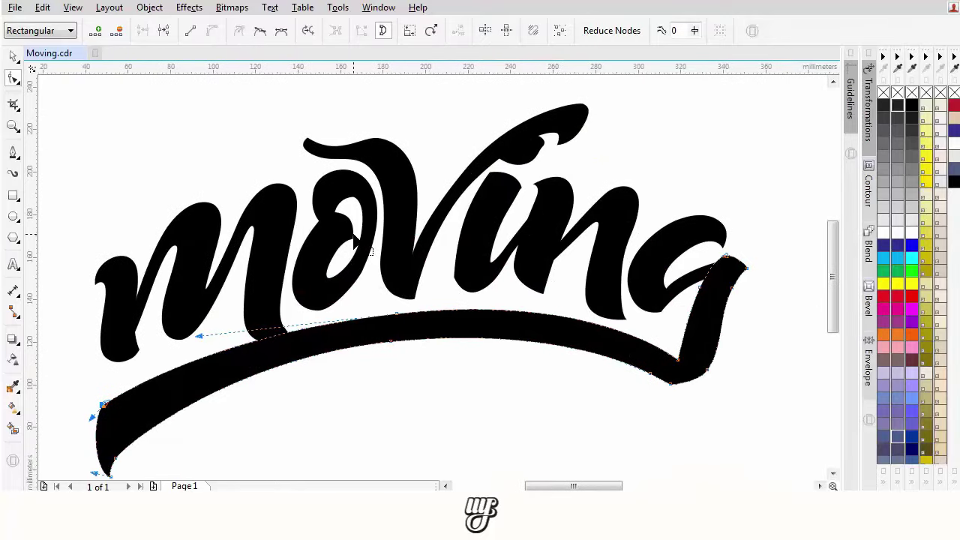
pyautogui.scroll(2, 353, 238)
pyautogui.click(317, 145)
pyautogui.scroll(1, 317, 144)
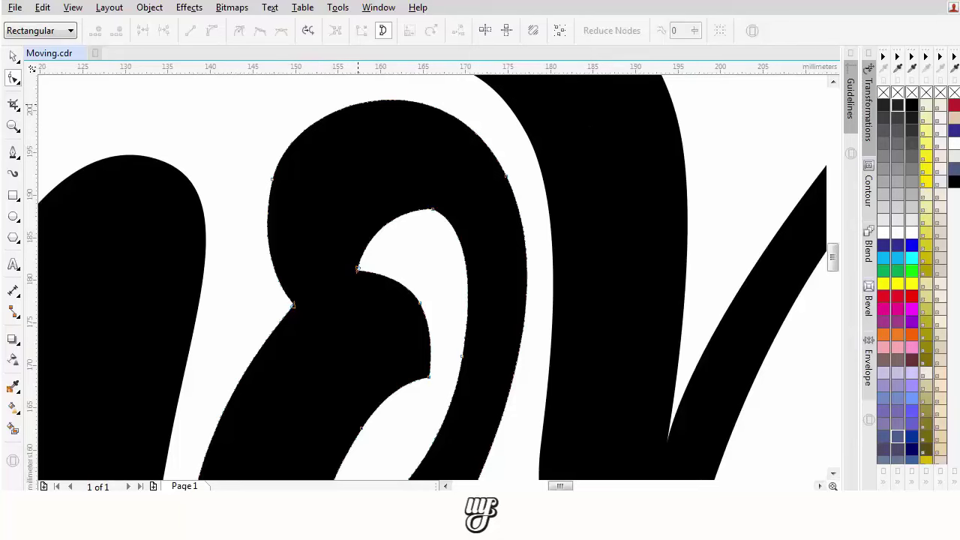
pyautogui.click(358, 103)
pyautogui.press('Delete')
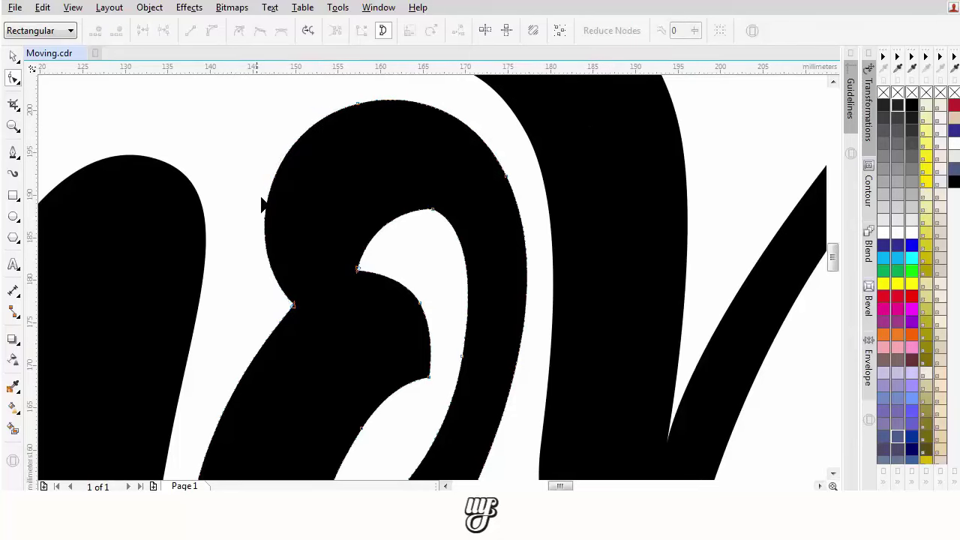
# Add a node on the right edge of the o's counter and delete the node at the counter's top
pyautogui.scroll(-1, 362, 226)
pyautogui.scroll(1, 410, 246)
pyautogui.doubleClick(417, 246)
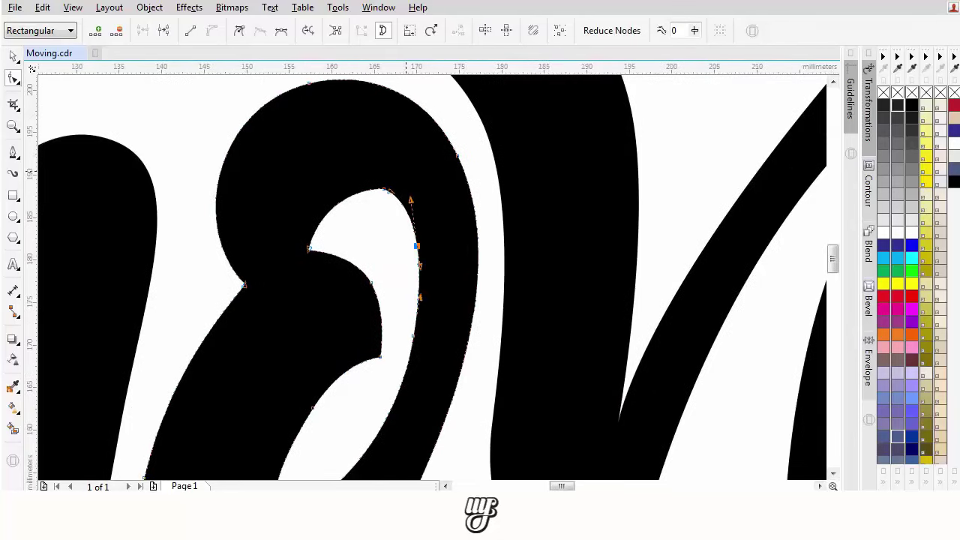
pyautogui.doubleClick(385, 188)
pyautogui.scroll(-1, 360, 193)
pyautogui.scroll(1, 385, 236)
pyautogui.scroll(-1, 411, 156)
pyautogui.scroll(-2, 475, 232)
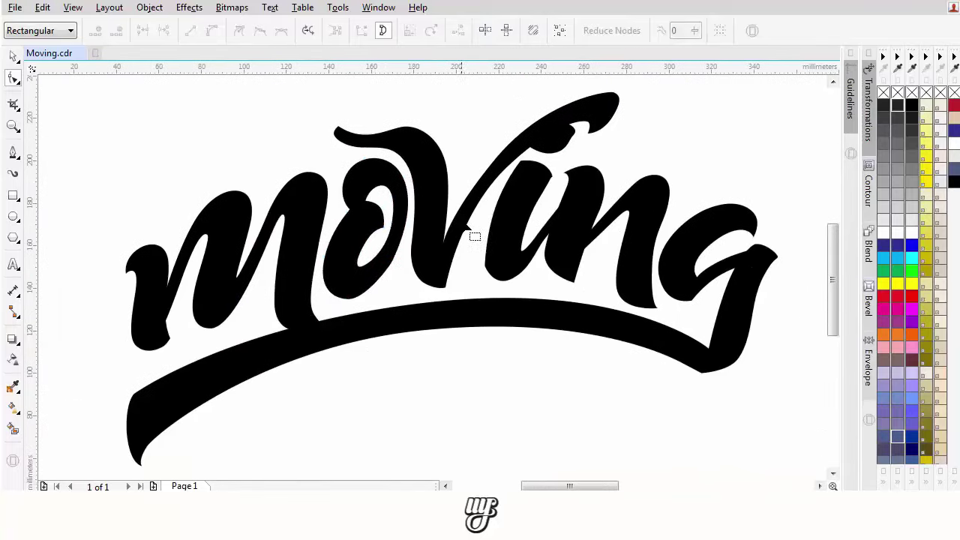
# Add a node on the lower-right curve of the o's outer contour and delete the neighbouring node above it
pyautogui.scroll(2, 377, 278)
pyautogui.doubleClick(363, 265)
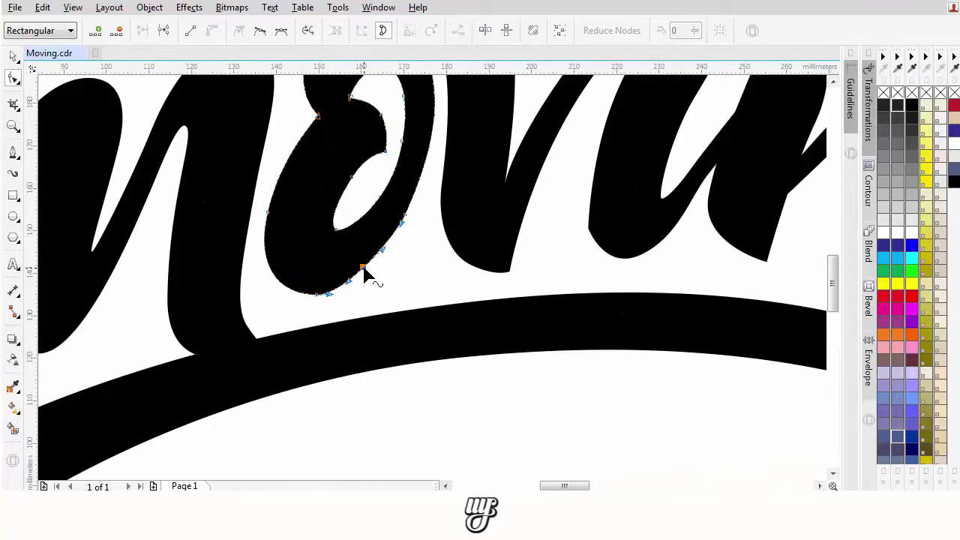
pyautogui.moveTo(414, 193); pyautogui.dragTo(403, 248)
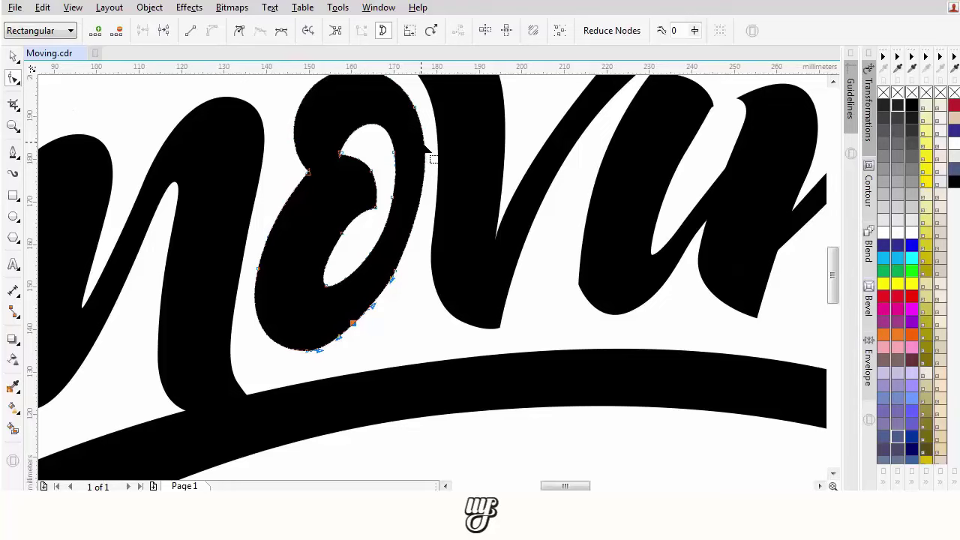
pyautogui.click(395, 278)
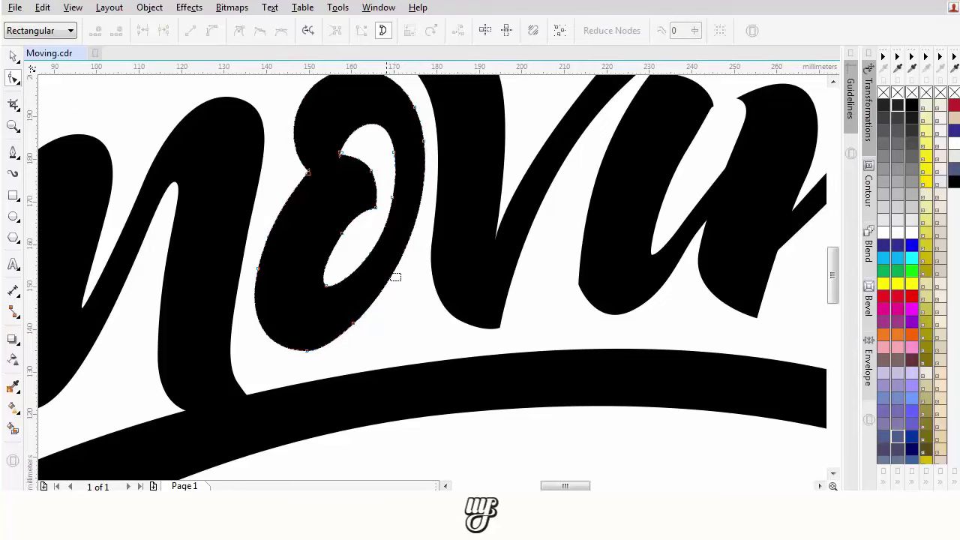
# Add a node on the lower-right edge of the o's counter and delete the surplus nodes on its right side
pyautogui.moveTo(358, 267); pyautogui.dragTo(420, 215)
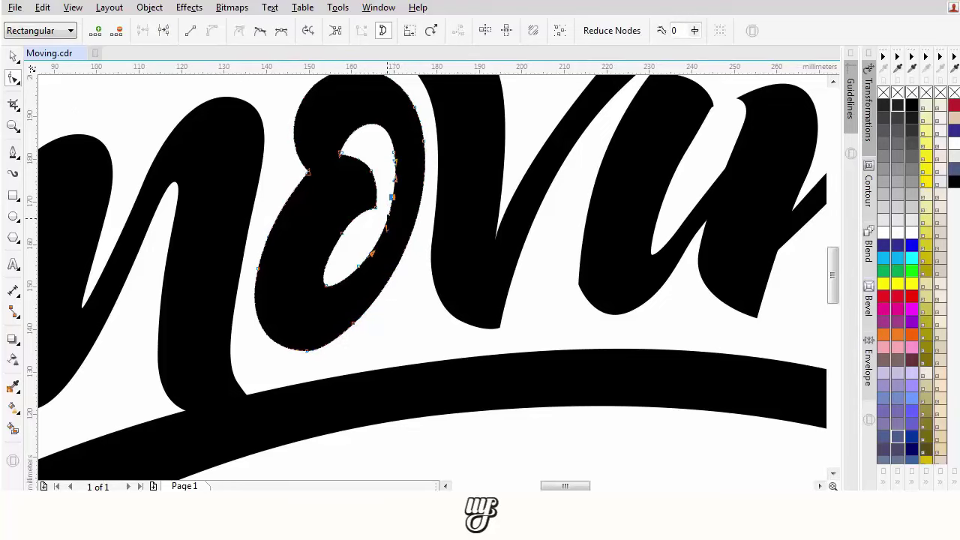
pyautogui.press('Delete')
pyautogui.click(378, 159)
pyautogui.press('Delete')
pyautogui.scroll(-3, 383, 159)
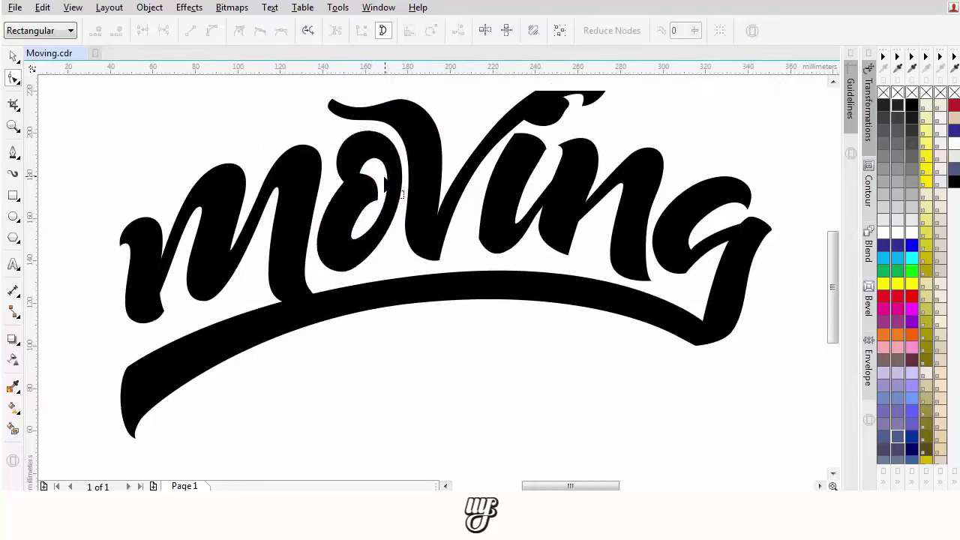
pyautogui.scroll(-5, 367, 214)
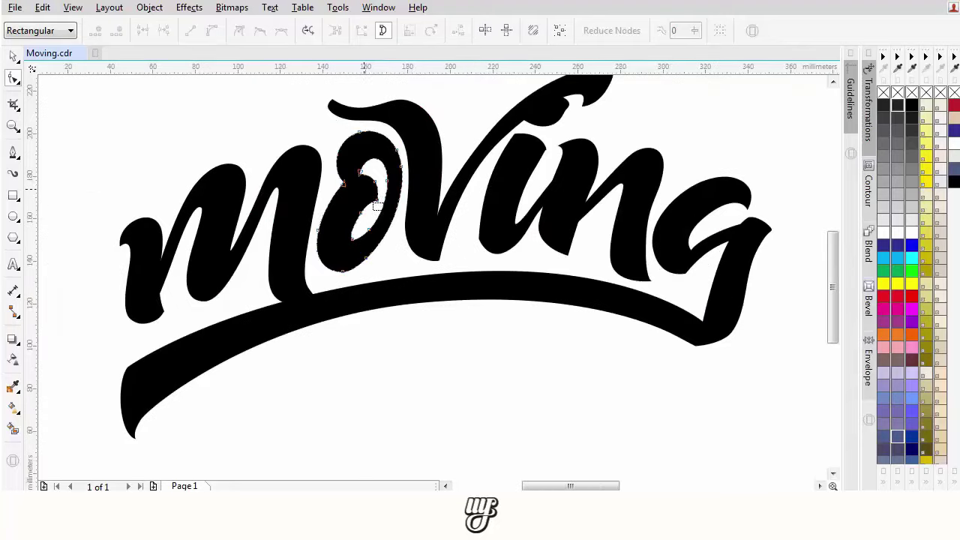
pyautogui.scroll(-2, 263, 275)
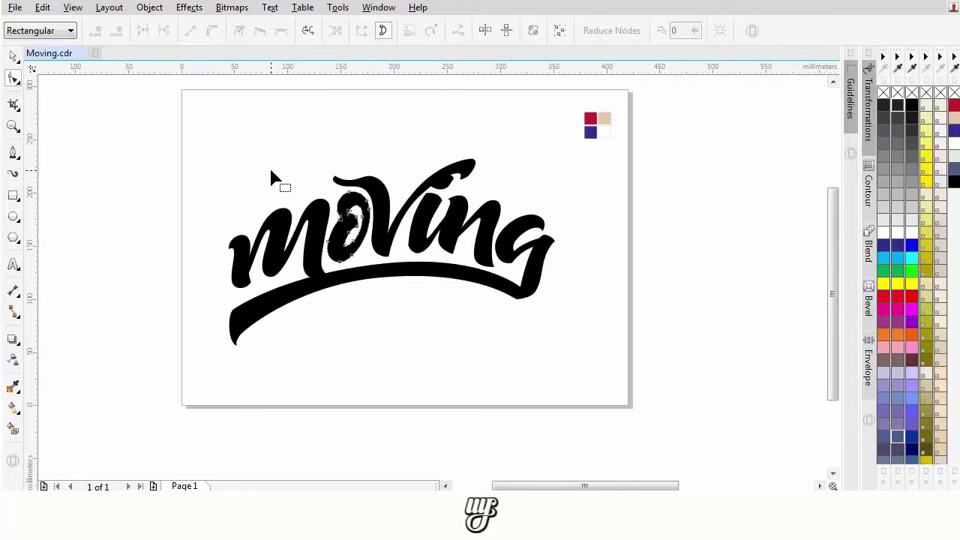
# Select the lower nodes of the n's right stem and move them together slightly up and to the left
pyautogui.scroll(4, 555, 253)
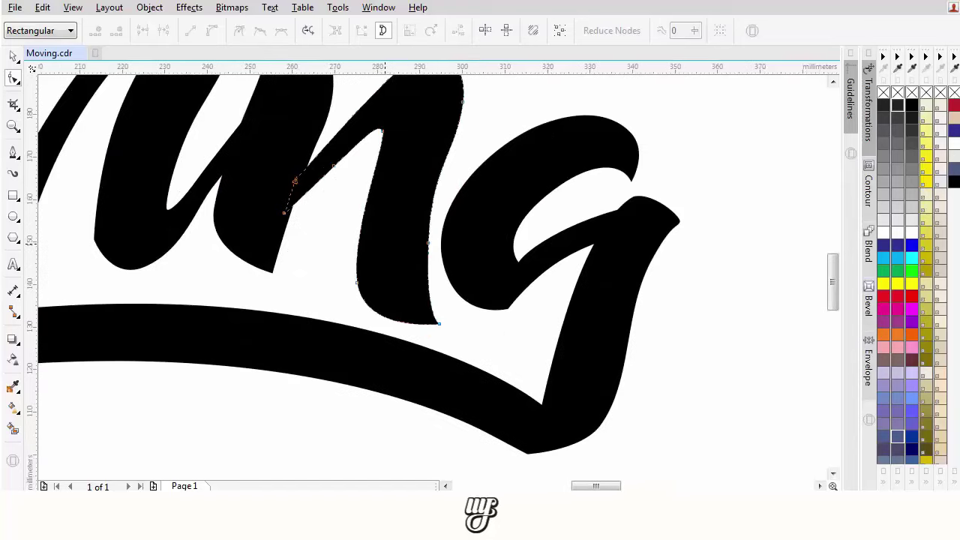
pyautogui.moveTo(399, 335); pyautogui.dragTo(399, 335)
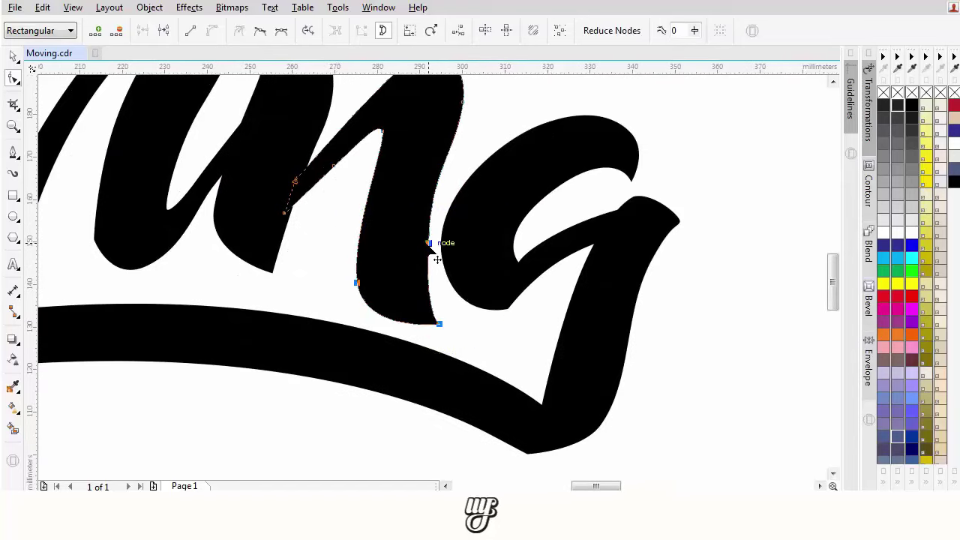
pyautogui.moveTo(438, 260); pyautogui.dragTo(431, 253)
pyautogui.click(466, 122)
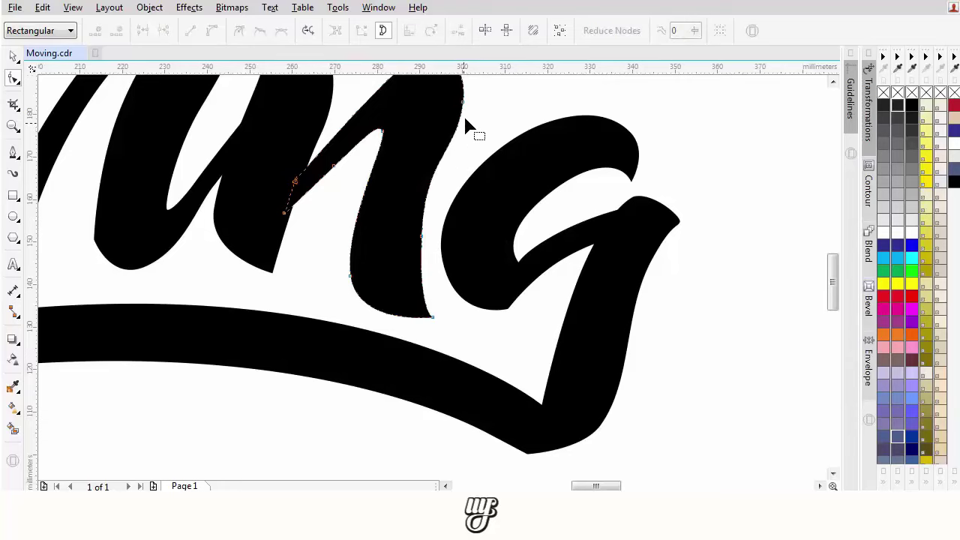
# Move the n's right shoulder node outward and delete the node partway down the right stem's outer edge, reshaping the edge
pyautogui.moveTo(464, 105); pyautogui.dragTo(474, 107)
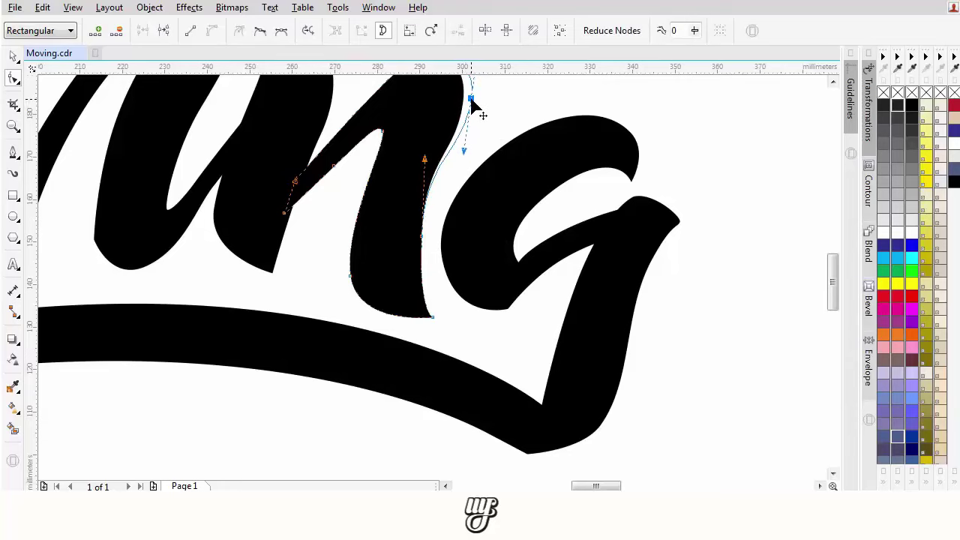
pyautogui.click(422, 238)
pyautogui.moveTo(423, 238); pyautogui.dragTo(423, 247)
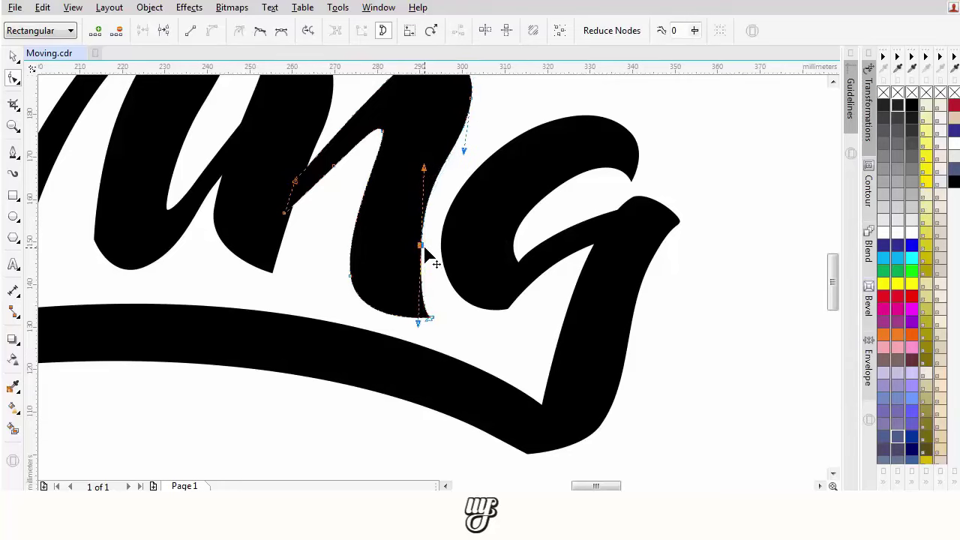
pyautogui.press('Delete')
pyautogui.moveTo(444, 288); pyautogui.dragTo(392, 275)
pyautogui.scroll(-1, 406, 244)
pyautogui.scroll(2, 430, 218)
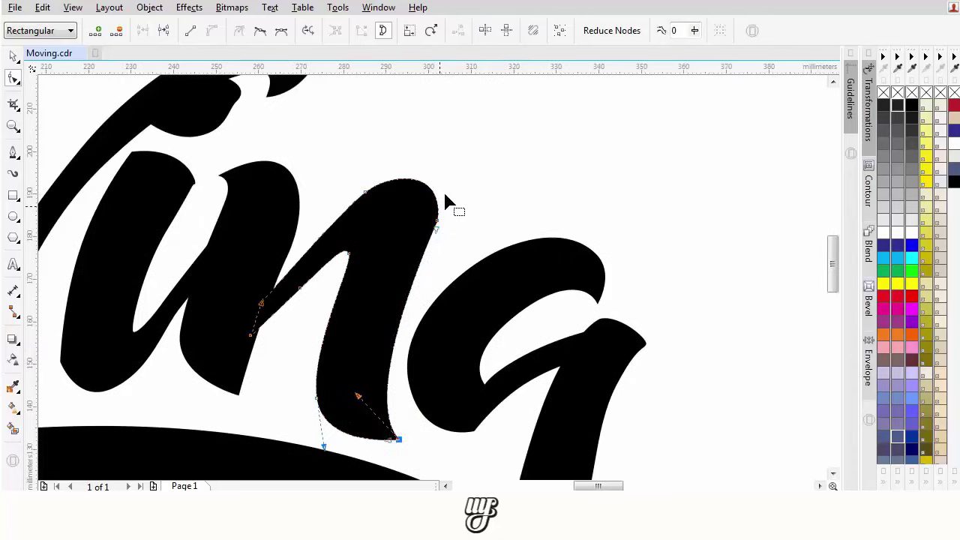
# Move the n's right shoulder node further out, make it smooth, and reshape the arch with its upper-left node and curve handle
pyautogui.moveTo(437, 222); pyautogui.dragTo(449, 228)
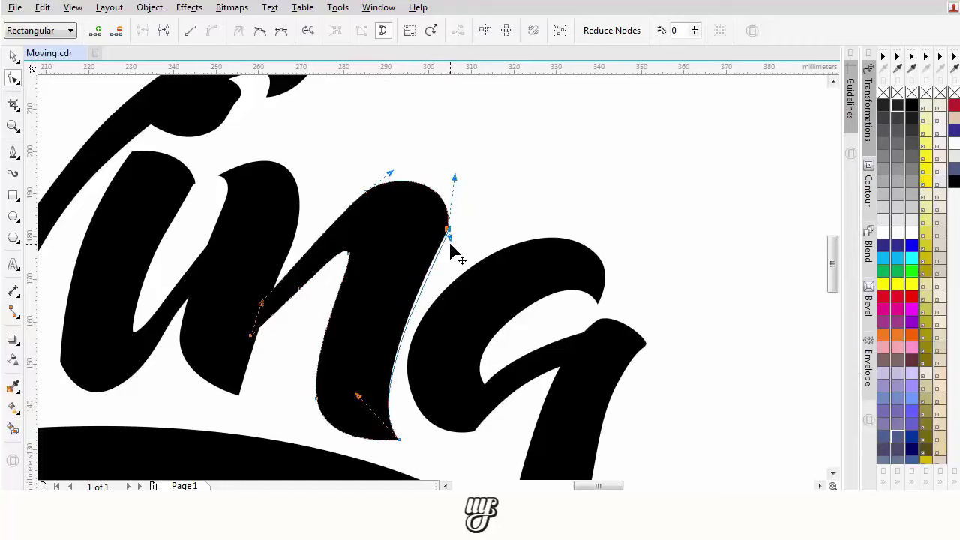
pyautogui.click(257, 36)
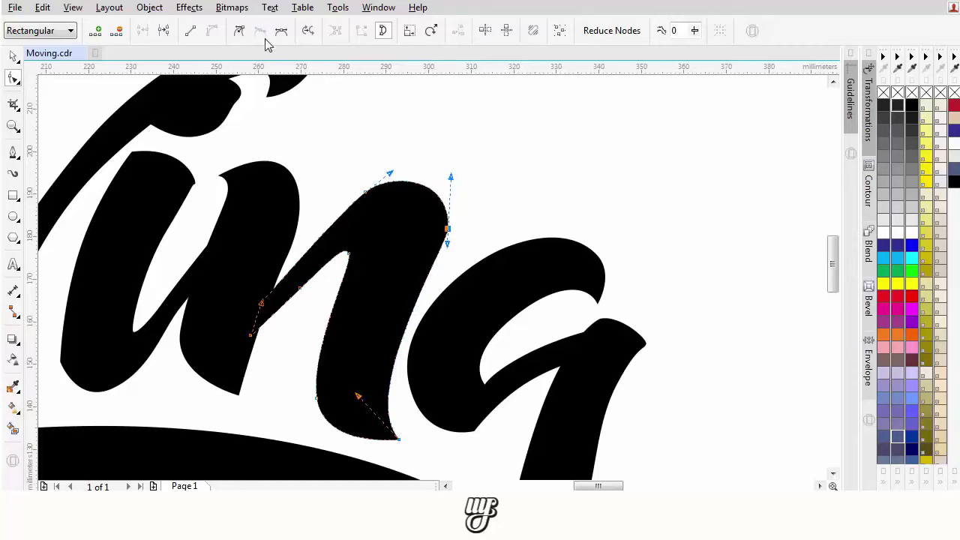
pyautogui.moveTo(396, 158); pyautogui.dragTo(346, 211)
pyautogui.scroll(2, 346, 242)
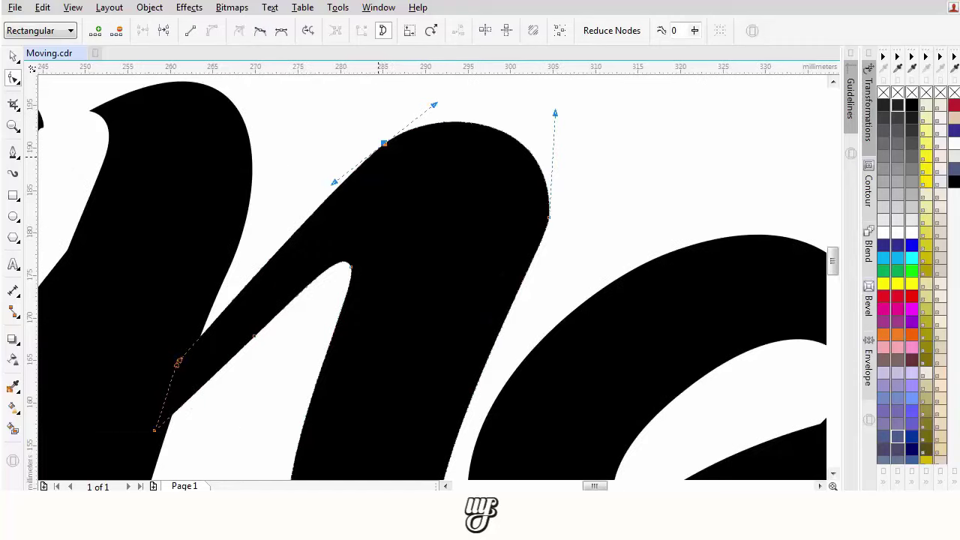
pyautogui.moveTo(384, 144); pyautogui.dragTo(357, 179)
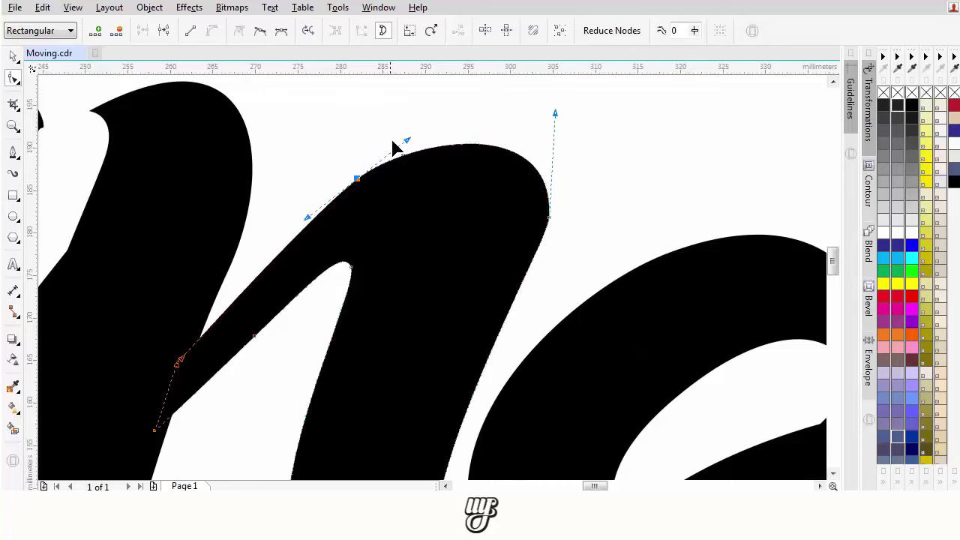
pyautogui.moveTo(407, 143); pyautogui.dragTo(450, 97)
pyautogui.scroll(-3, 450, 143)
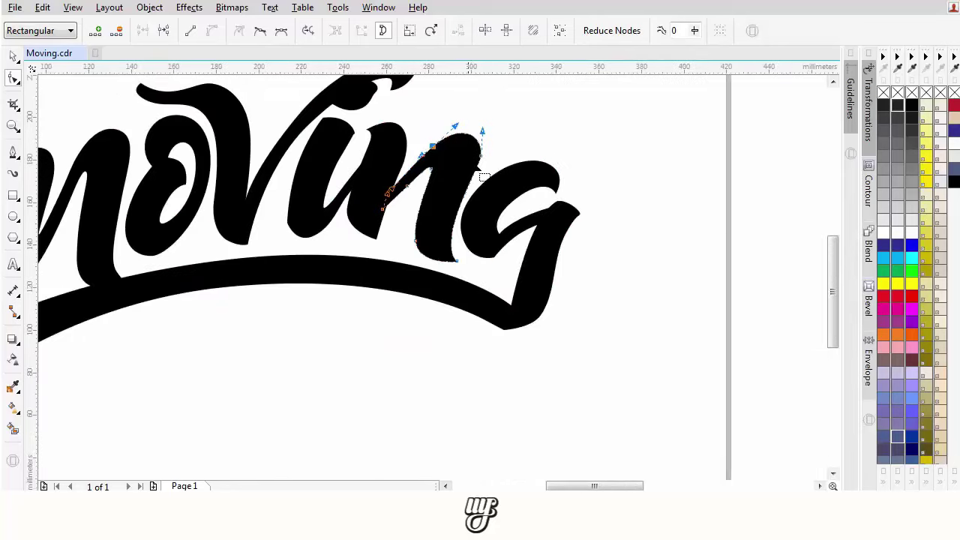
# Adjust the curve node at the lower left of the n's right stem
pyautogui.scroll(1, 478, 183)
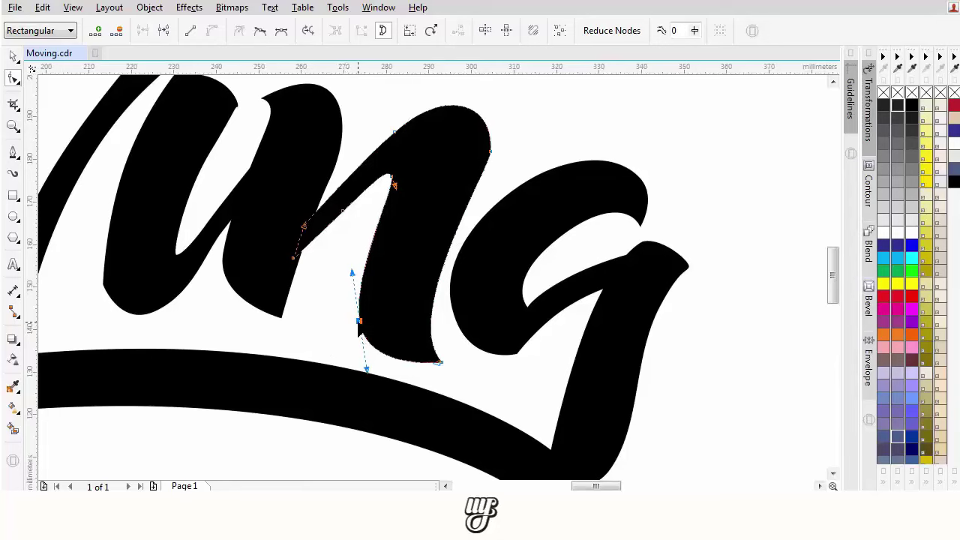
pyautogui.moveTo(358, 322); pyautogui.dragTo(402, 254)
pyautogui.scroll(-1, 341, 316)
pyautogui.scroll(-1, 401, 254)
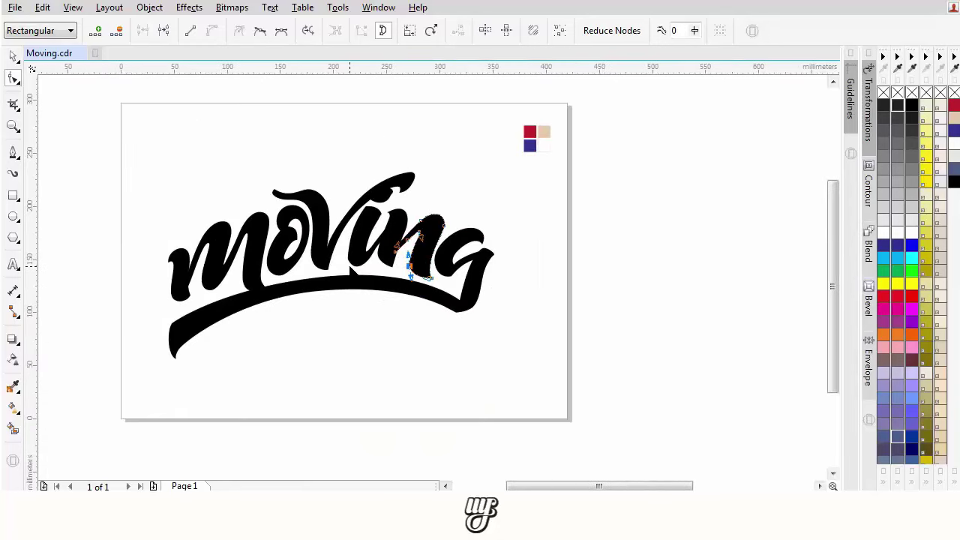
# Delete the two intermediate nodes along the upper and lower edges of the i's connecting stroke
pyautogui.scroll(3, 365, 267)
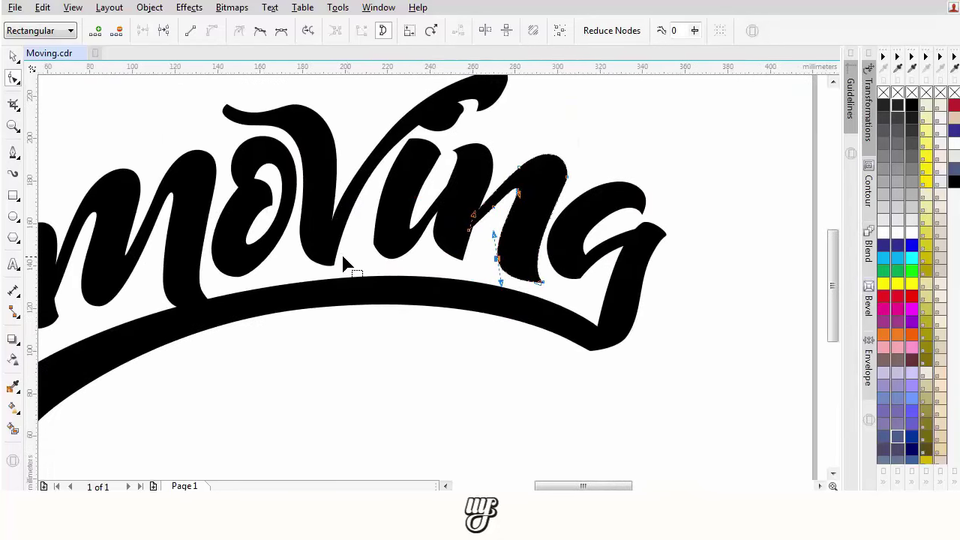
pyautogui.scroll(5, 343, 258)
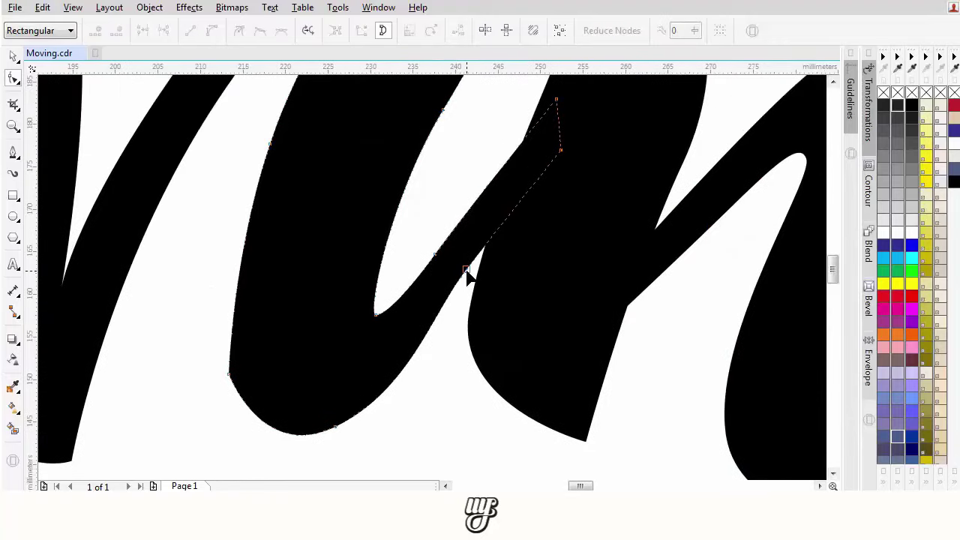
pyautogui.click(466, 272)
pyautogui.press('Delete')
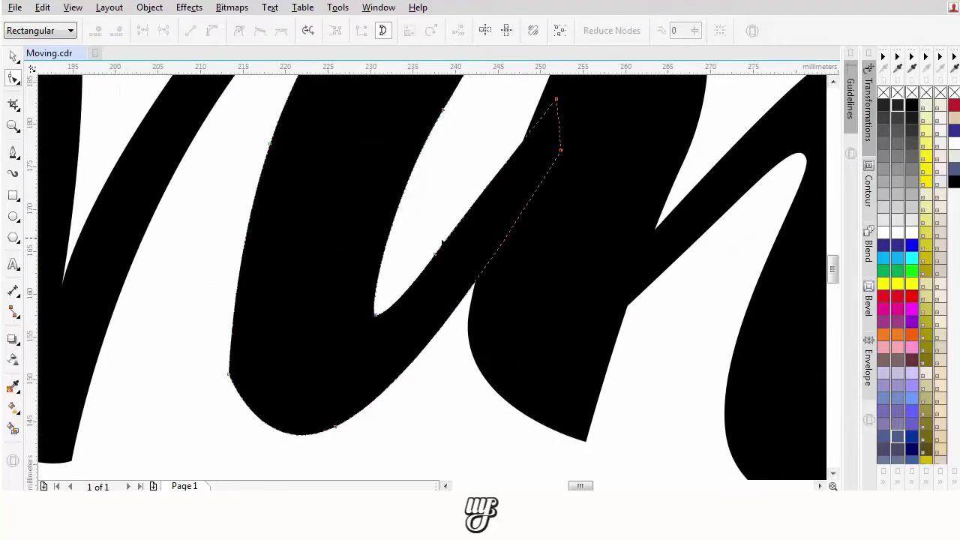
pyautogui.click(435, 254)
pyautogui.press('Delete')
pyautogui.scroll(-1, 463, 252)
# Reposition the end nodes of the i's connecting stroke and adjust its upper curve so it joins the n smoothly
pyautogui.click(510, 176)
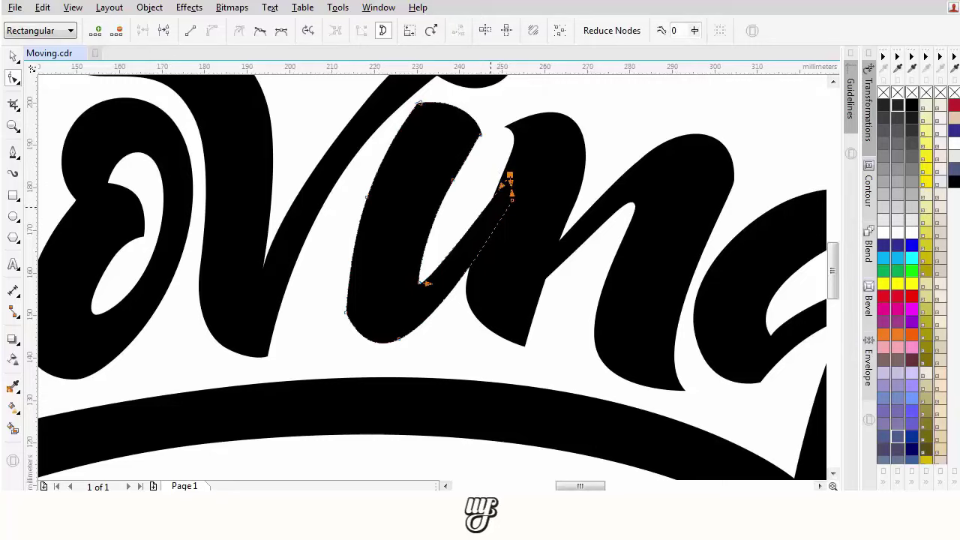
pyautogui.scroll(1, 486, 207)
pyautogui.click(538, 194)
pyautogui.moveTo(539, 194); pyautogui.dragTo(540, 203)
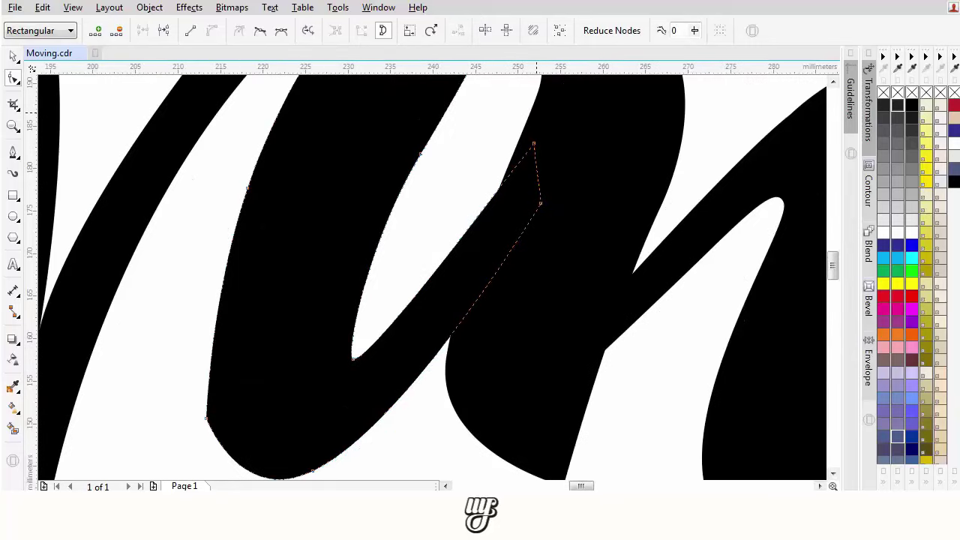
pyautogui.moveTo(515, 166); pyautogui.dragTo(520, 179)
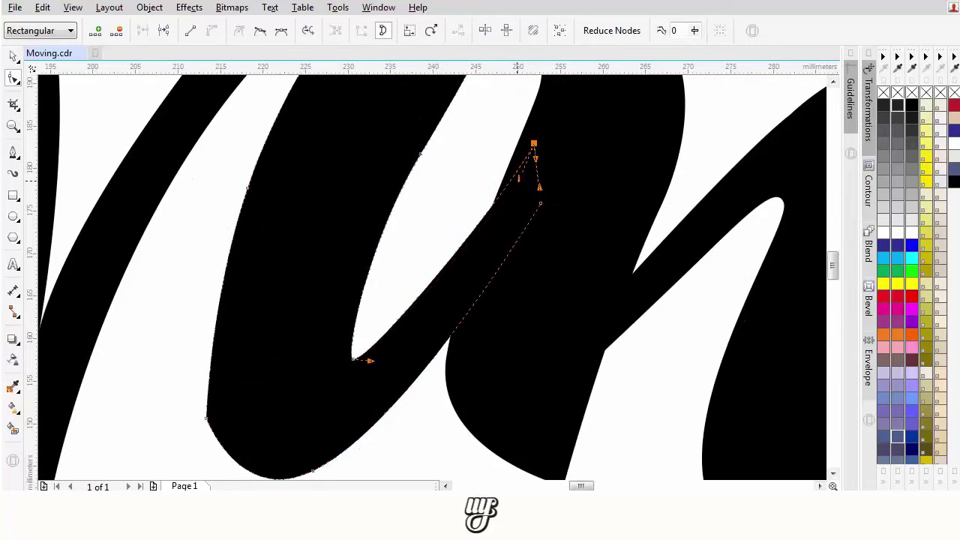
pyautogui.moveTo(534, 142); pyautogui.dragTo(510, 159)
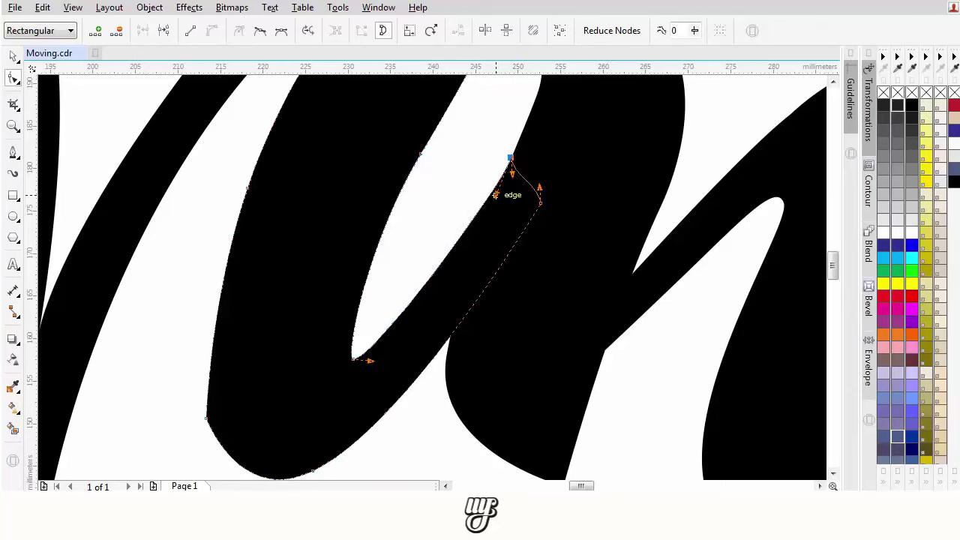
pyautogui.scroll(-5, 501, 197)
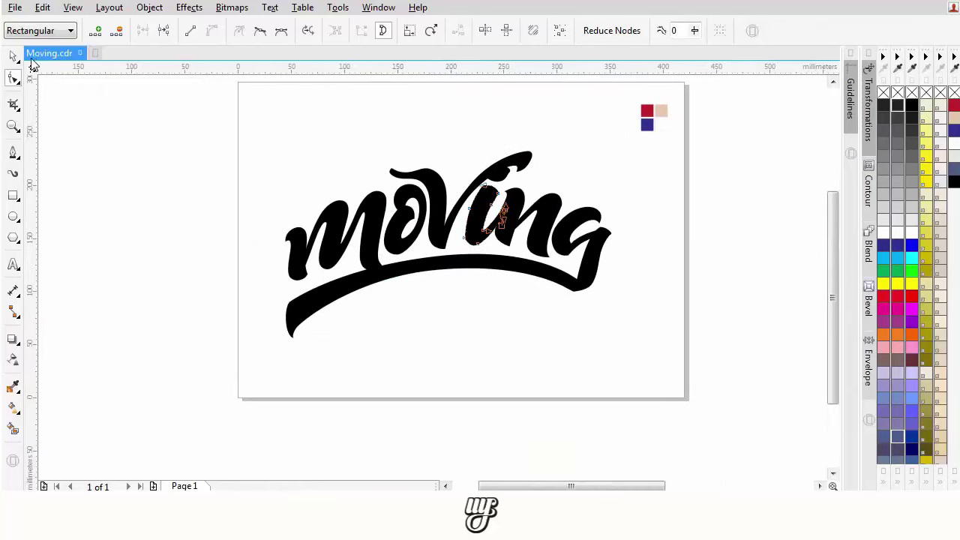
# Give the m a light grey hairline outline where its last leg overlaps the swash
pyautogui.press('space')
pyautogui.scroll(2, 366, 238)
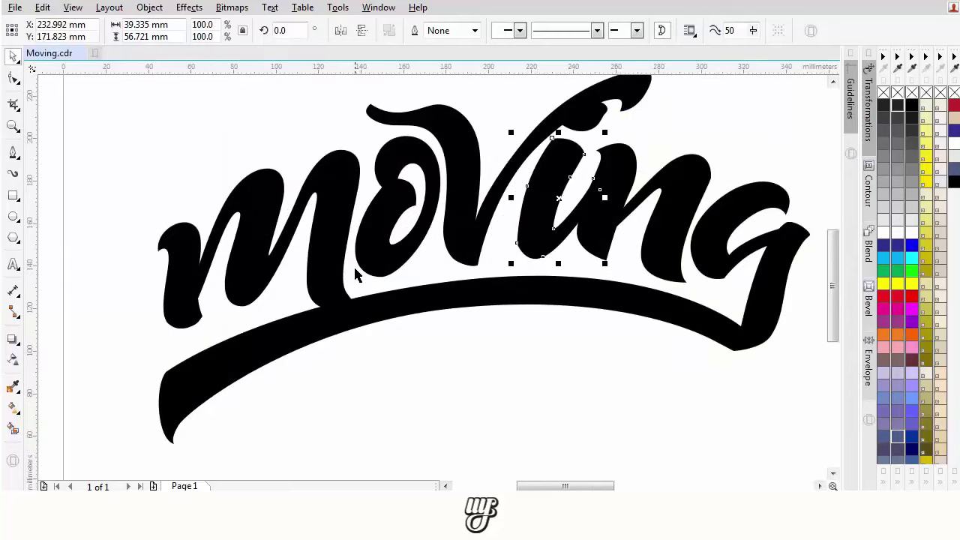
pyautogui.scroll(1, 347, 291)
pyautogui.click(320, 301)
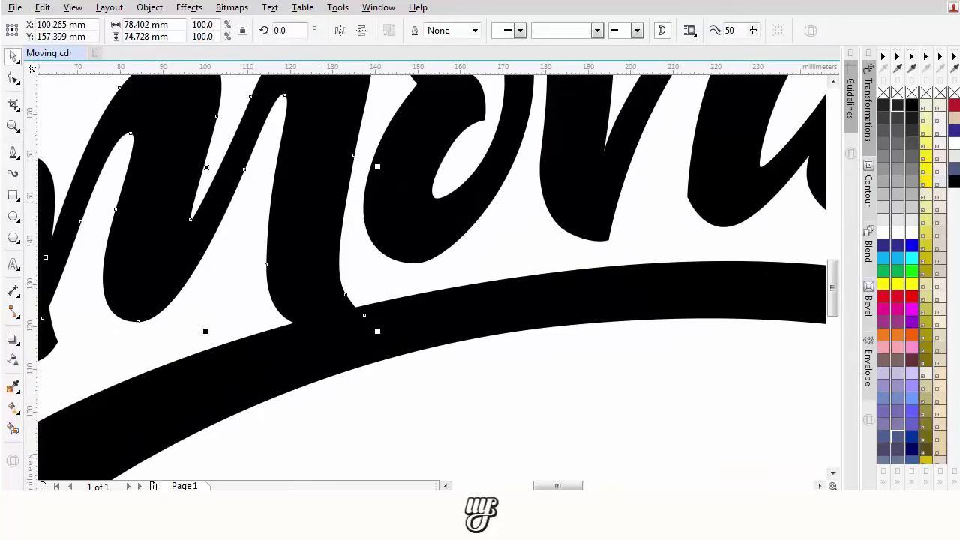
pyautogui.moveTo(321, 301); pyautogui.dragTo(327, 270)
pyautogui.scroll(2, 327, 272)
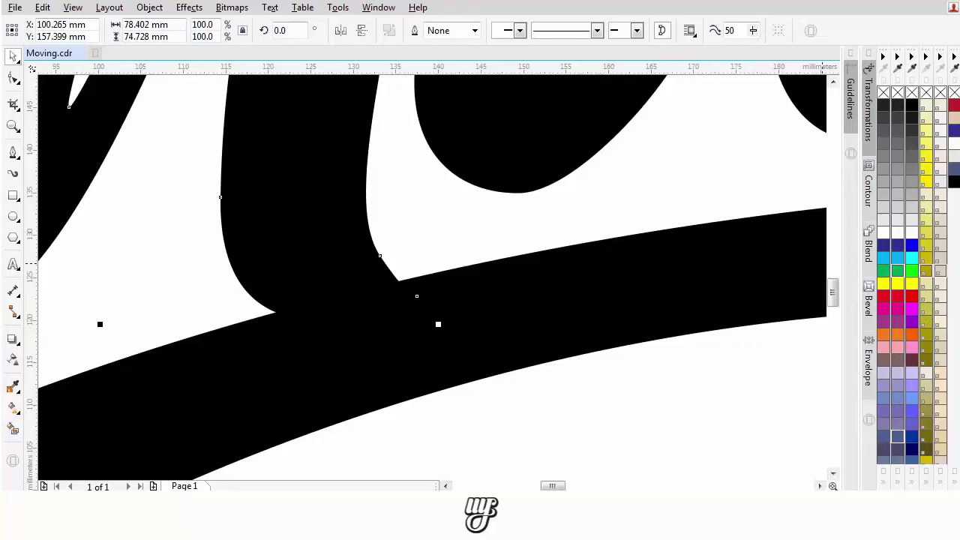
pyautogui.rightClick(911, 213)
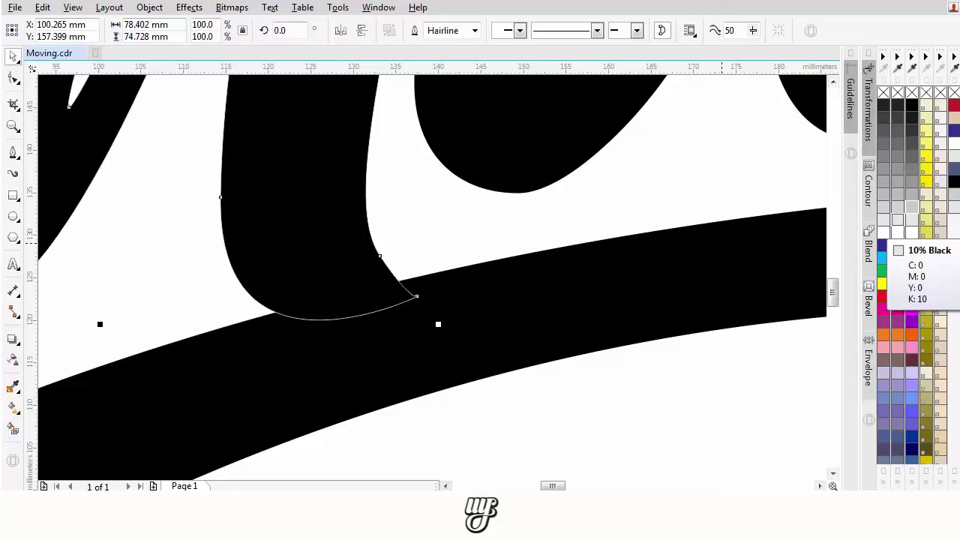
# Draw a closed Pen tool shape about 19.9 × 5.9 mm that follows the underside of the m's last foot over the swash
pyautogui.click(13, 153)
pyautogui.scroll(1, 338, 293)
pyautogui.click(373, 291)
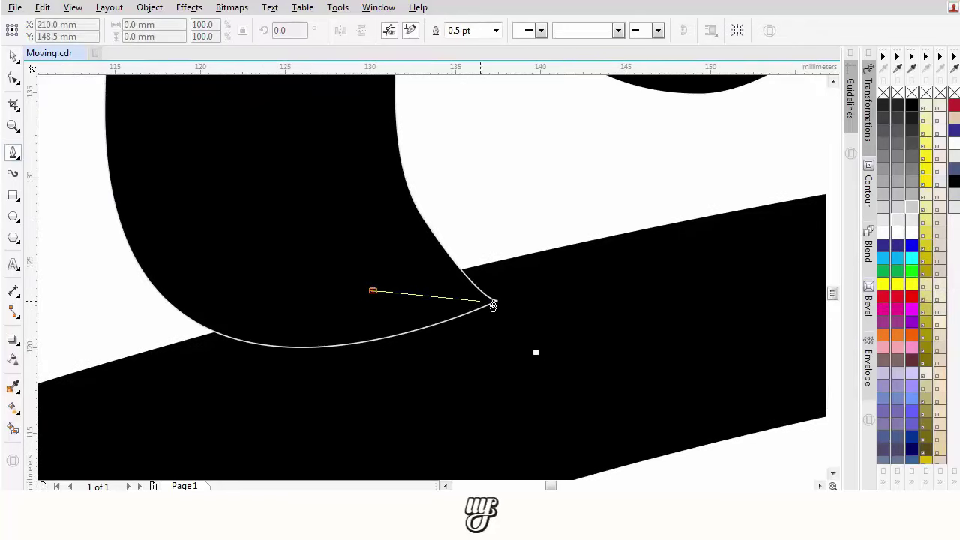
pyautogui.click(495, 302)
pyautogui.moveTo(330, 369); pyautogui.dragTo(222, 389)
pyautogui.click(158, 346)
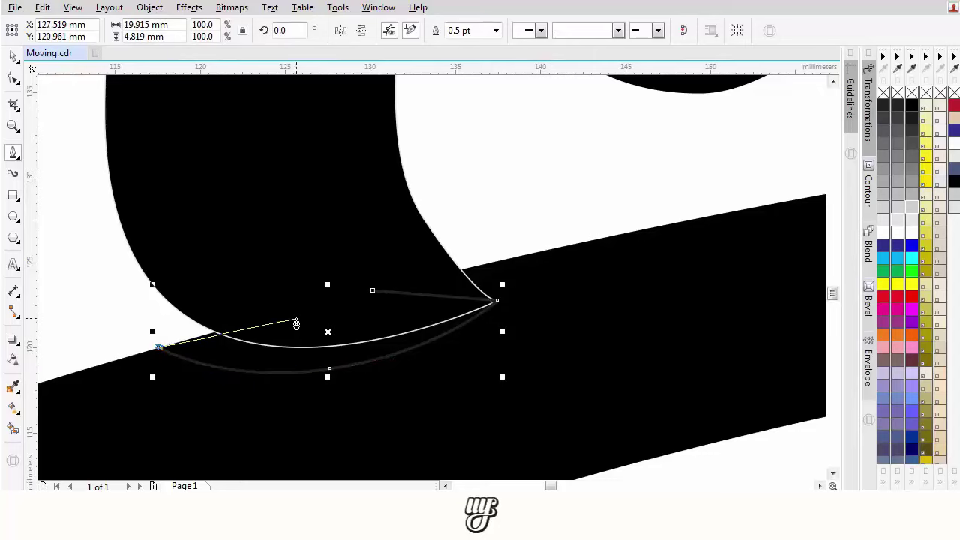
pyautogui.click(297, 272)
pyautogui.click(371, 292)
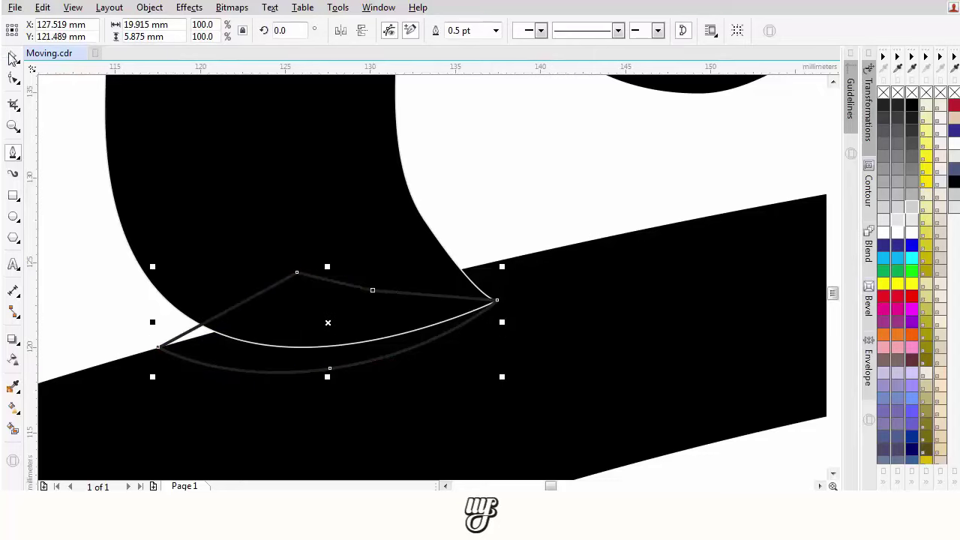
# Fill the separating shape under the m's last foot with white and remove its outline
pyautogui.click(15, 58)
pyautogui.scroll(-2, 292, 184)
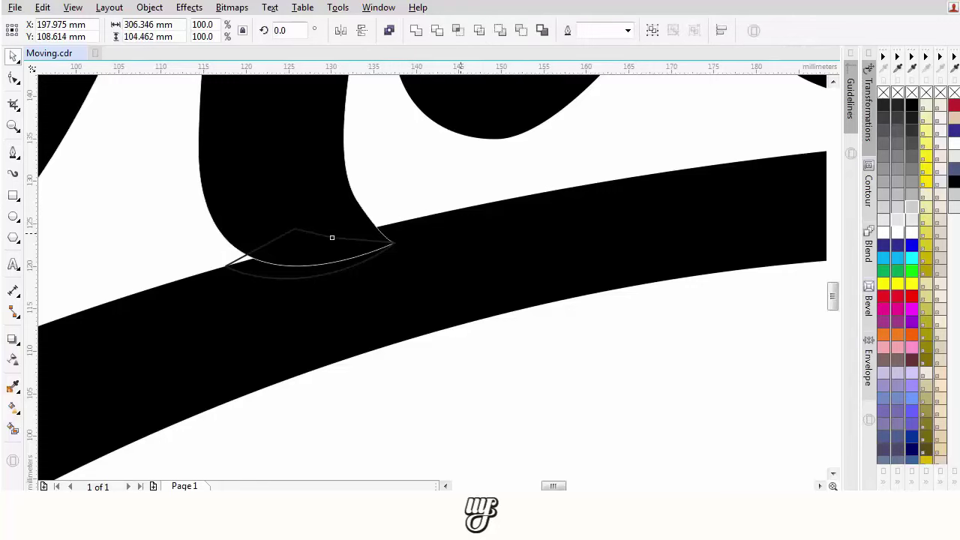
pyautogui.keyDown('shift'); pyautogui.click(460, 233); pyautogui.keyUp('shift')
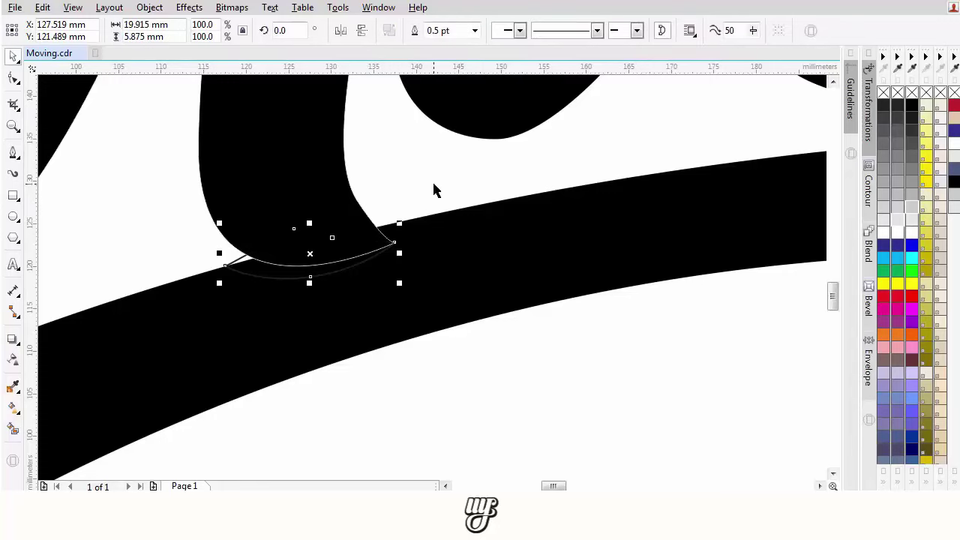
pyautogui.click(435, 185)
pyautogui.scroll(1, 216, 256)
pyautogui.click(272, 261)
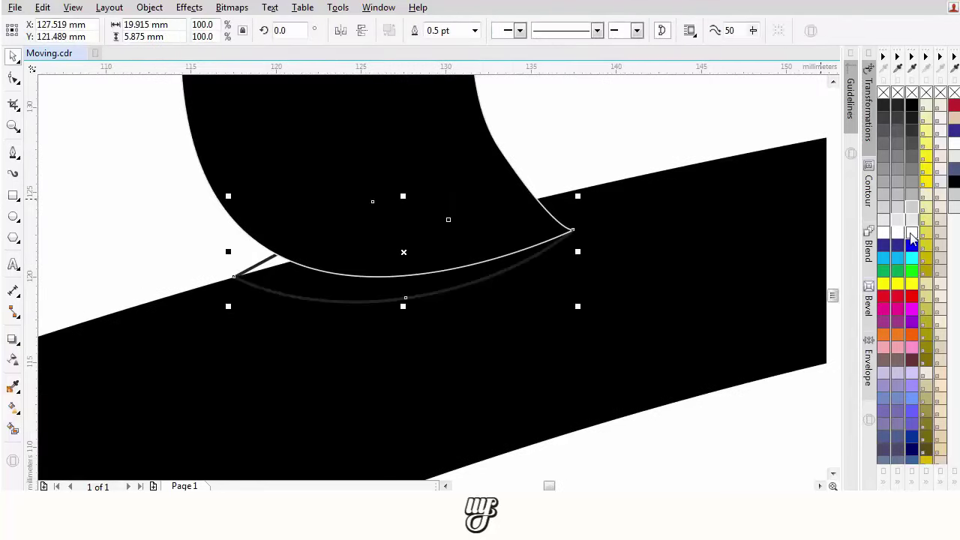
pyautogui.click(912, 235)
pyautogui.rightClick(912, 92)
pyautogui.scroll(-3, 492, 240)
pyautogui.scroll(1, 491, 240)
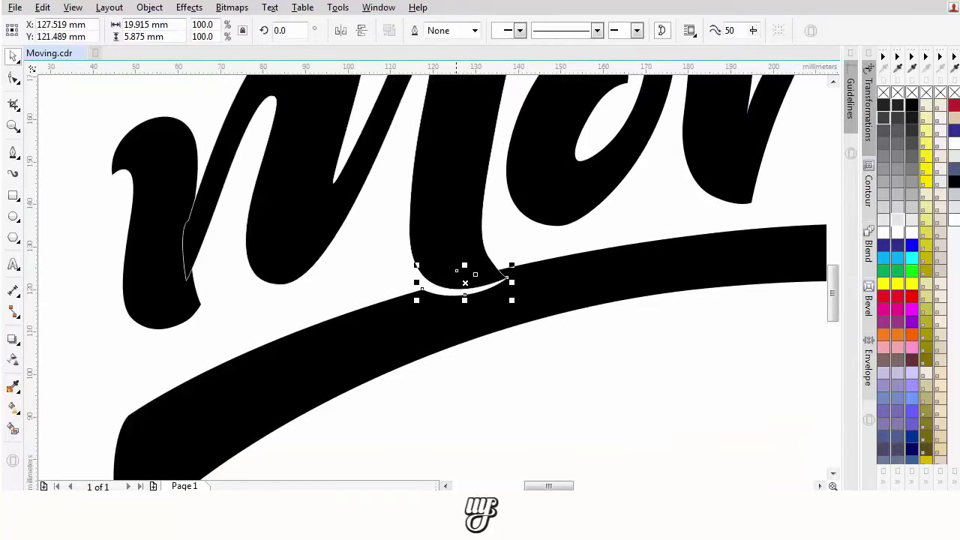
# Remove the light grey outline from the m and deselect it
pyautogui.click(456, 217)
pyautogui.moveTo(576, 188); pyautogui.dragTo(555, 269)
pyautogui.rightClick(912, 92)
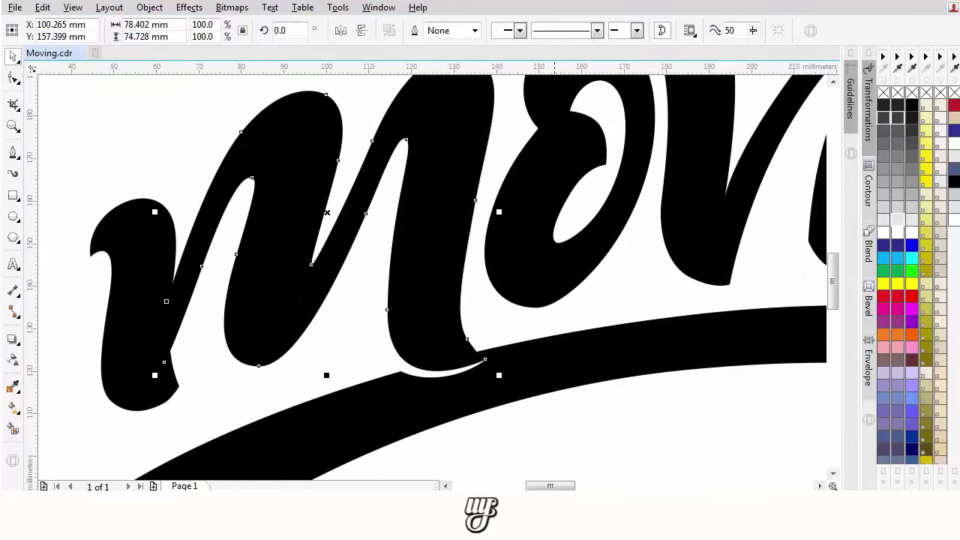
pyautogui.scroll(-1, 495, 269)
pyautogui.moveTo(484, 265); pyautogui.dragTo(440, 280)
pyautogui.press('Escape')
# Draw a closed Pen tool sliver about 4.4 × 14.1 mm from the o's inner counter down through its inner curl
pyautogui.moveTo(494, 195); pyautogui.dragTo(468, 227)
pyautogui.scroll(2, 467, 227)
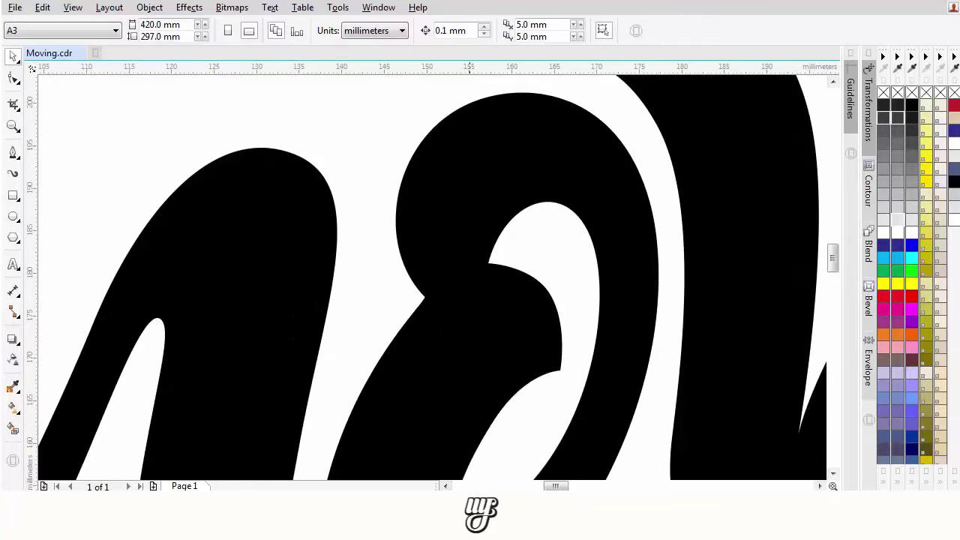
pyautogui.scroll(1, 486, 279)
pyautogui.click(435, 203)
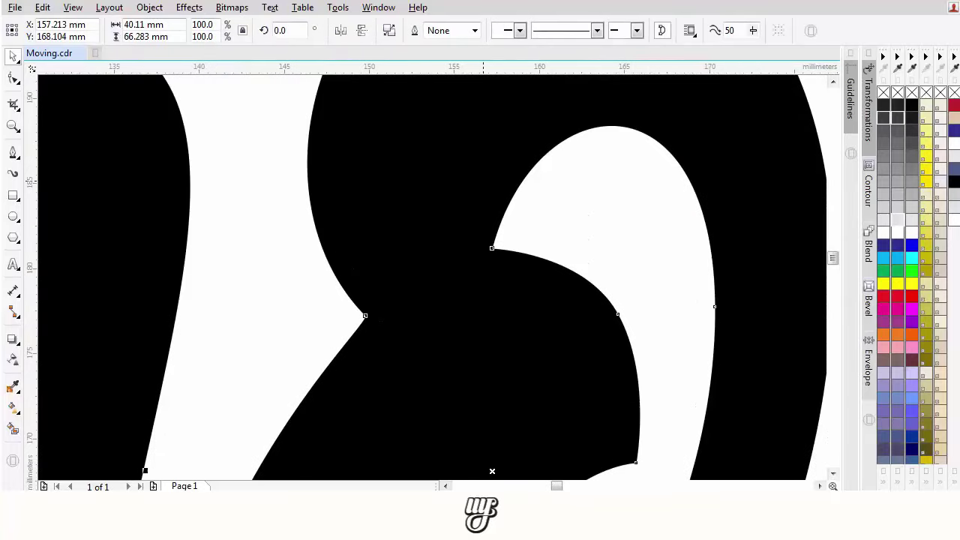
pyautogui.moveTo(434, 204); pyautogui.dragTo(438, 190)
pyautogui.hotkey('ctrl', 'z')
pyautogui.click(15, 153)
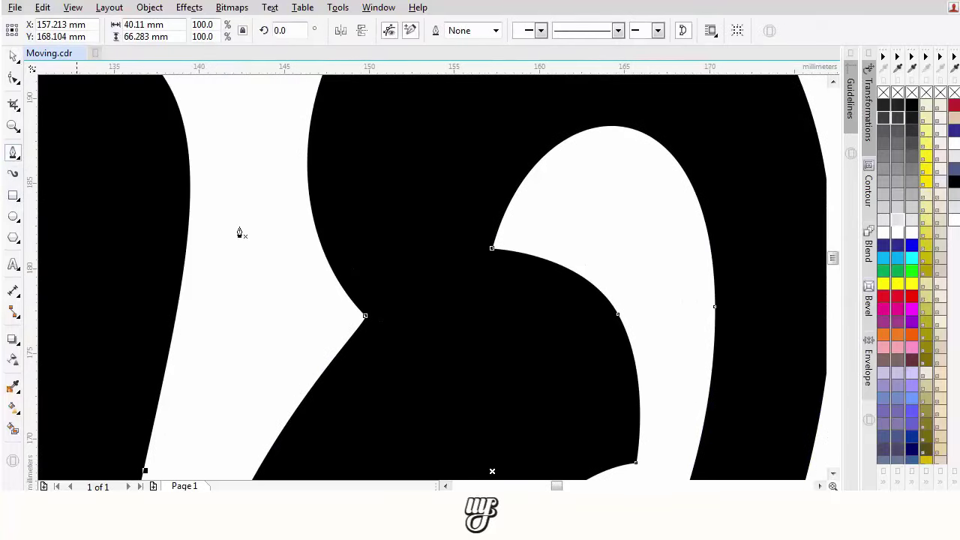
pyautogui.click(568, 220)
pyautogui.click(491, 249)
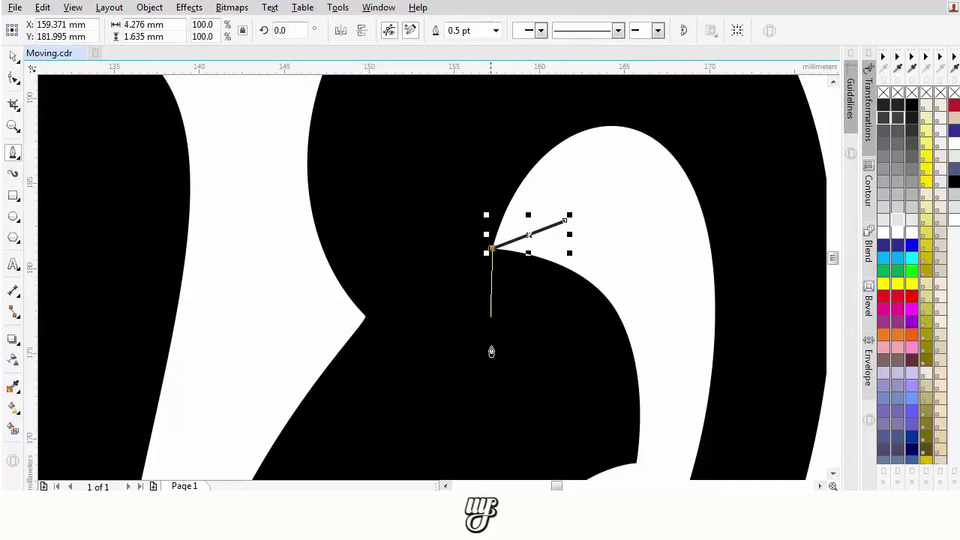
pyautogui.click(491, 414)
pyautogui.moveTo(515, 450); pyautogui.dragTo(493, 377)
pyautogui.hotkey('ctrl', 'z')
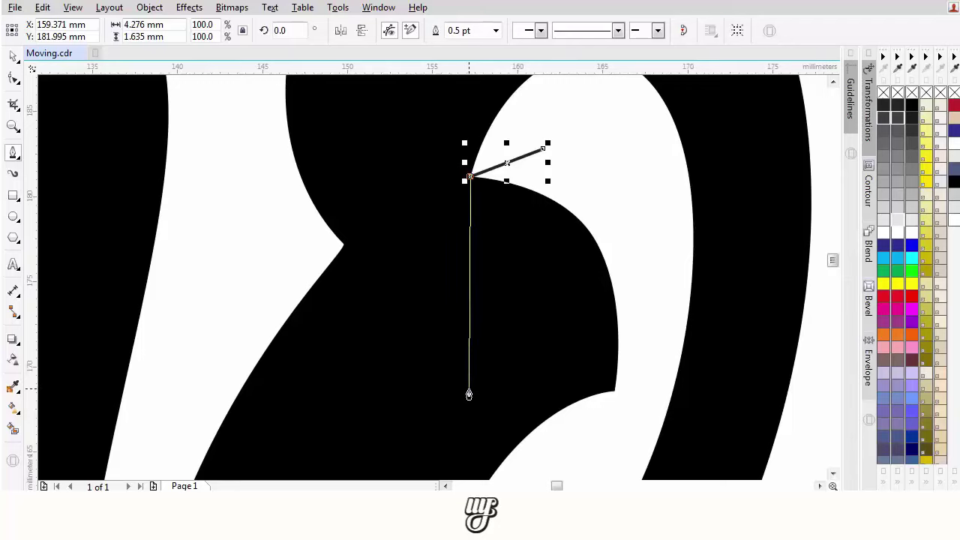
pyautogui.click(468, 389)
pyautogui.click(497, 181)
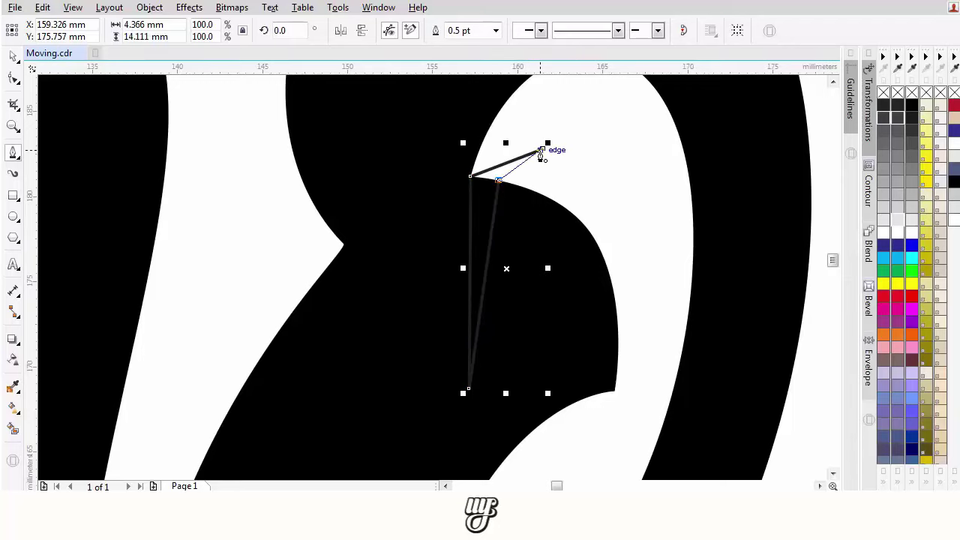
pyautogui.click(544, 150)
# Give the o's sliver a light grey outline, convert its segments to curves and bend its long edges
pyautogui.press('F10')
pyautogui.click(212, 31)
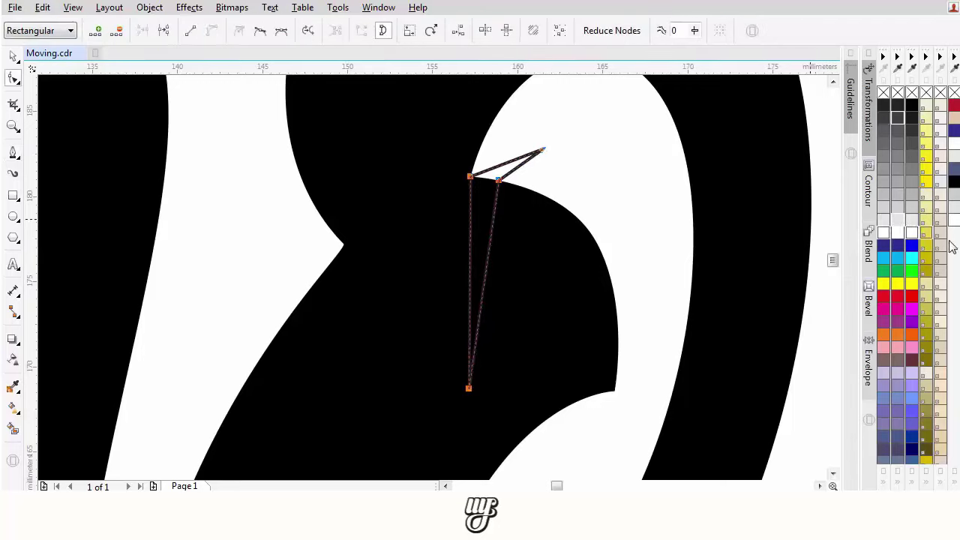
pyautogui.rightClick(908, 219)
pyautogui.scroll(1, 470, 249)
pyautogui.moveTo(467, 270); pyautogui.dragTo(476, 242)
# Fill the o's sliver with white and remove its outline
pyautogui.click(912, 234)
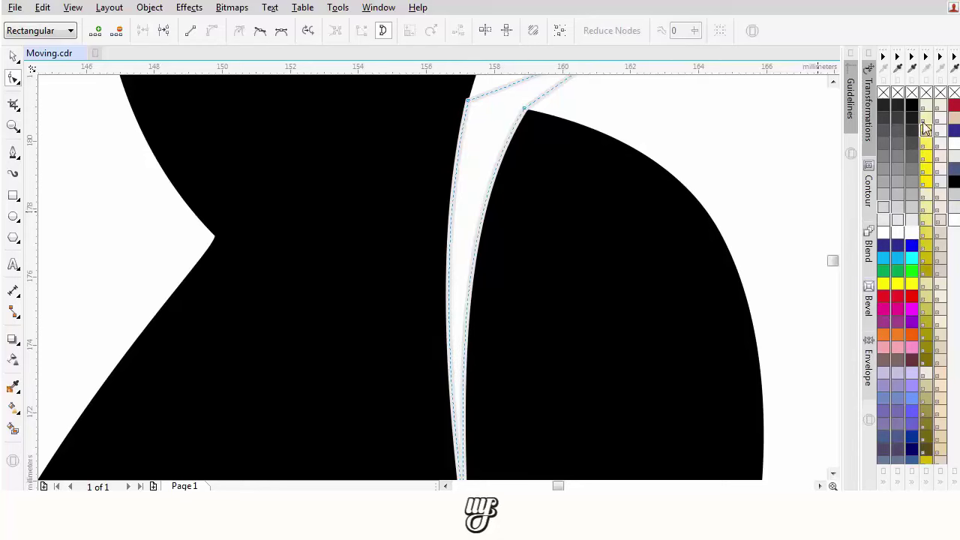
pyautogui.rightClick(912, 93)
pyautogui.scroll(-8, 489, 174)
pyautogui.scroll(-2, 489, 174)
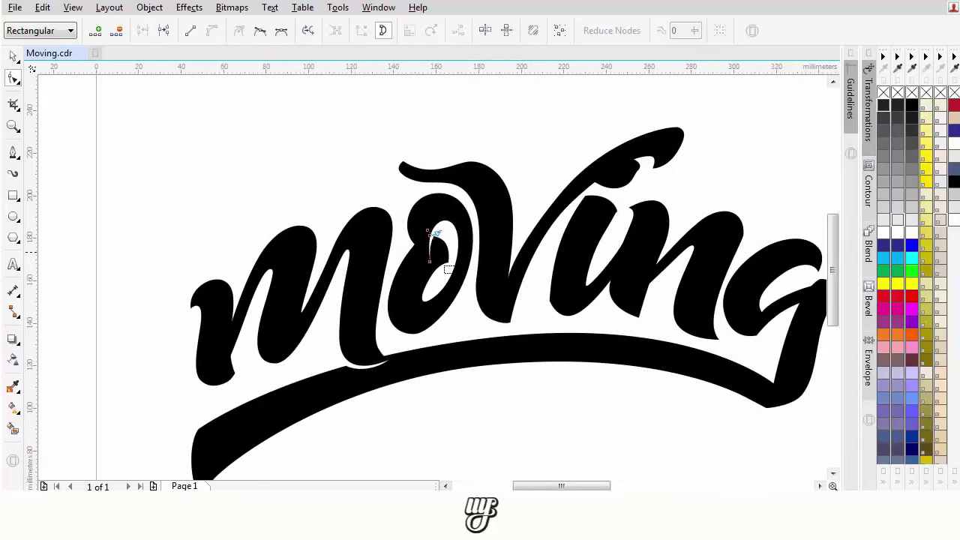
# Widen the open end of the o's white sliver, extend its lower tip downward and smooth its long edges
pyautogui.scroll(5, 432, 245)
pyautogui.scroll(3, 449, 198)
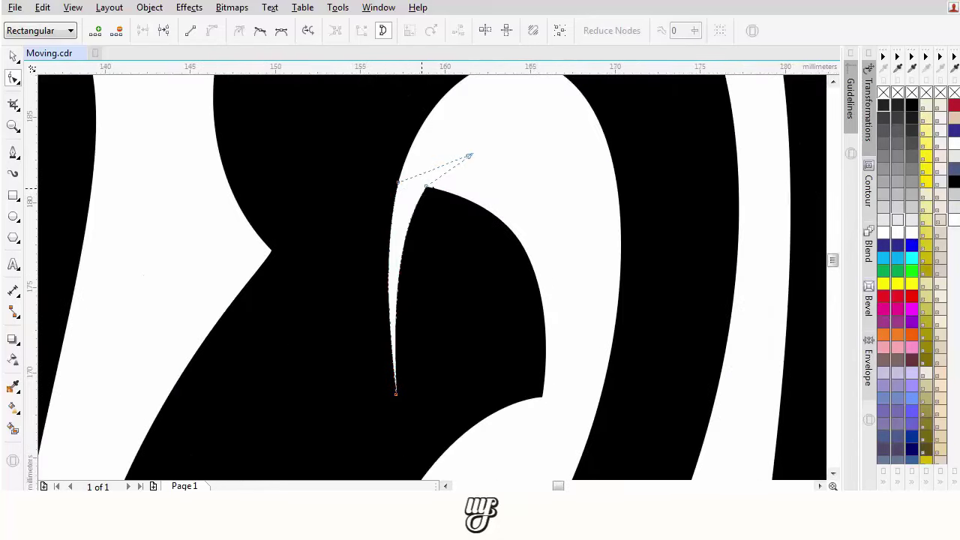
pyautogui.moveTo(425, 185); pyautogui.dragTo(439, 188)
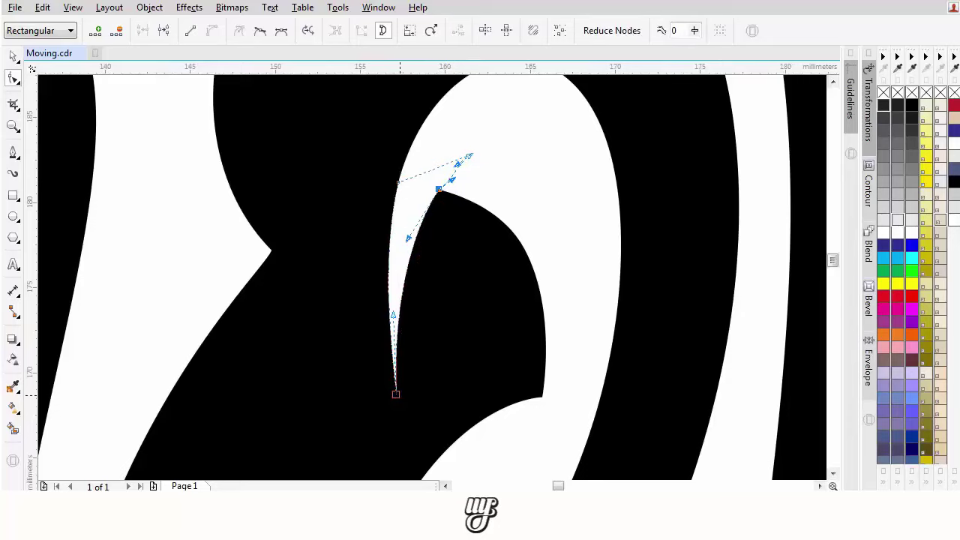
pyautogui.moveTo(395, 394); pyautogui.dragTo(403, 425)
pyautogui.moveTo(400, 347); pyautogui.dragTo(388, 343)
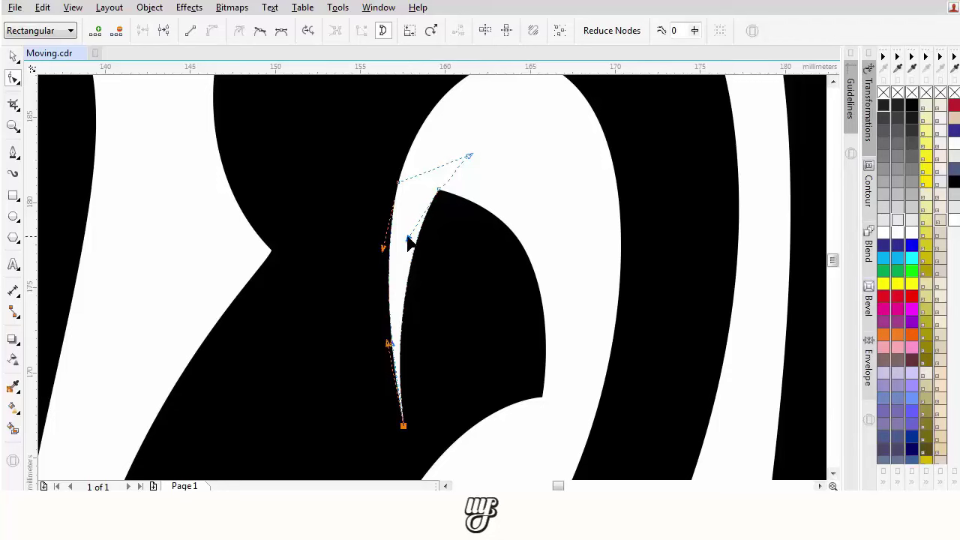
pyautogui.moveTo(409, 238); pyautogui.dragTo(415, 228)
# Draw a closed Pen tool sliver about 17.1 × 13.3 mm between the V's long arm and its rounded terminal, and fill it white
pyautogui.scroll(-2, 409, 240)
pyautogui.moveTo(330, 195); pyautogui.dragTo(263, 202)
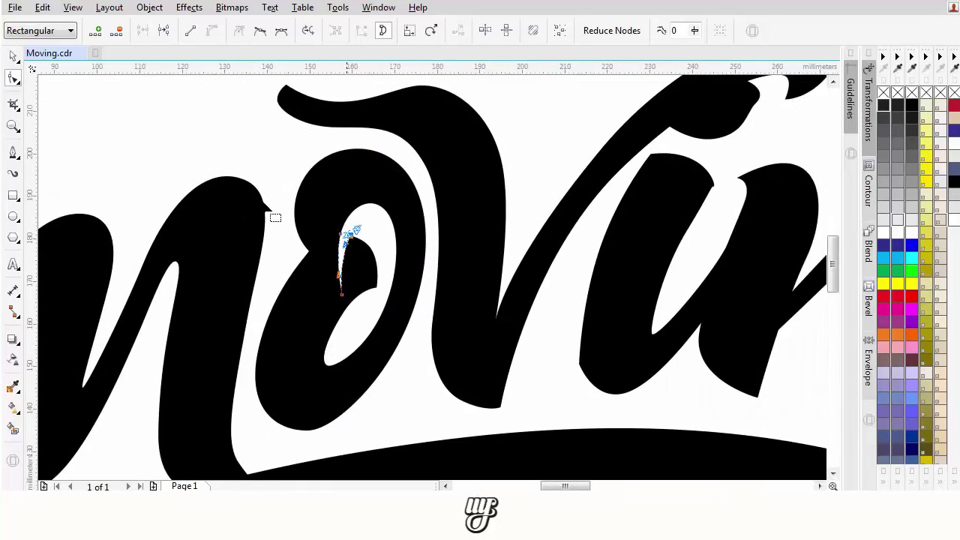
pyautogui.click(14, 153)
pyautogui.scroll(-2, 353, 165)
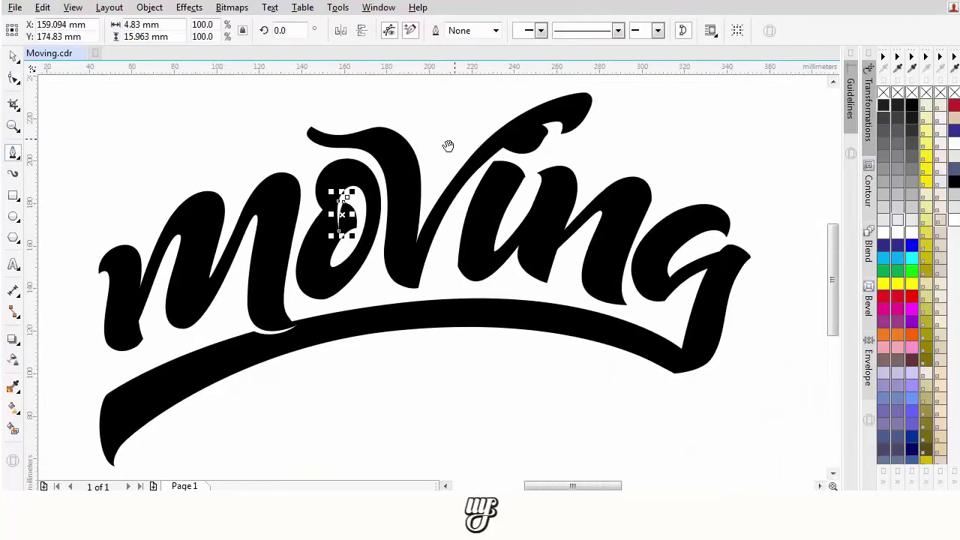
pyautogui.scroll(5, 480, 150)
pyautogui.scroll(1, 363, 222)
pyautogui.click(343, 259)
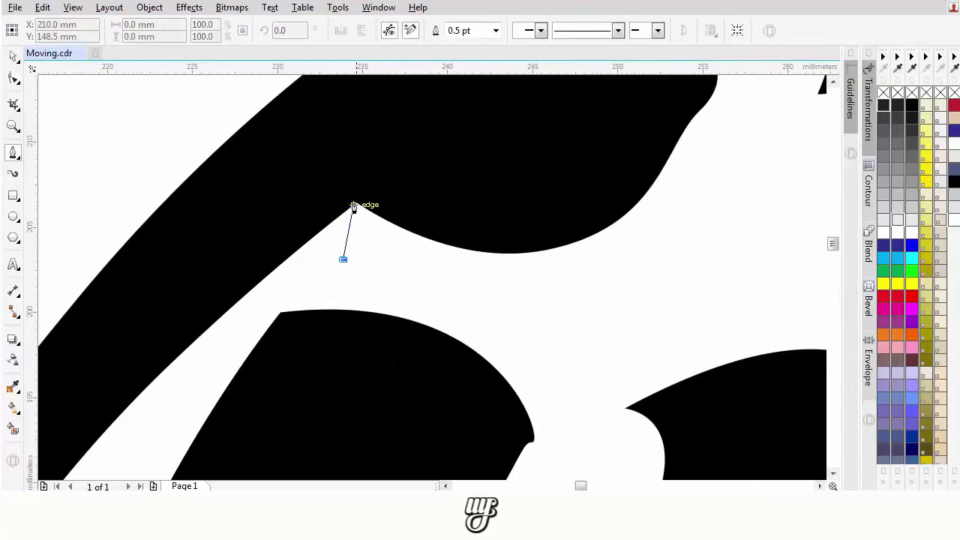
pyautogui.click(356, 203)
pyautogui.scroll(-1, 394, 165)
pyautogui.moveTo(398, 156); pyautogui.dragTo(334, 231)
pyautogui.scroll(2, 333, 230)
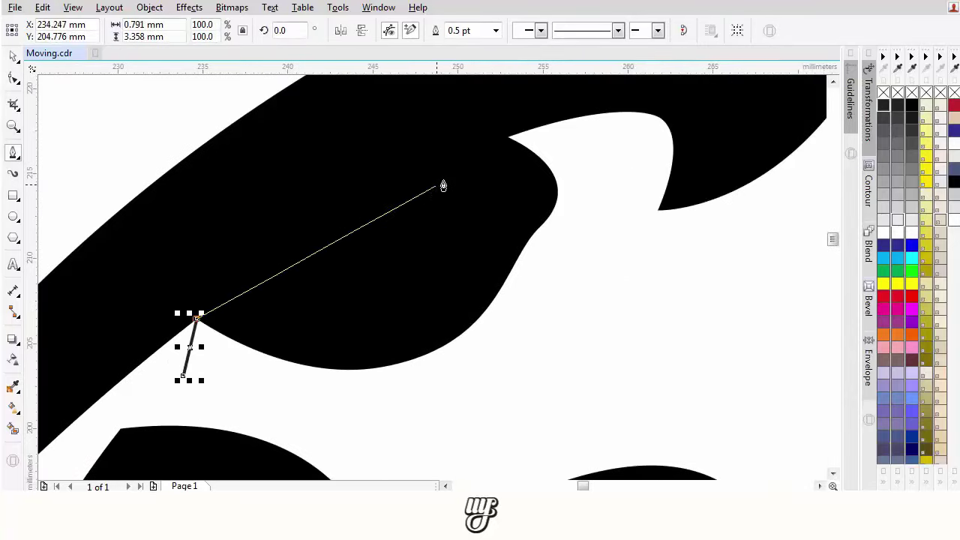
pyautogui.click(474, 150)
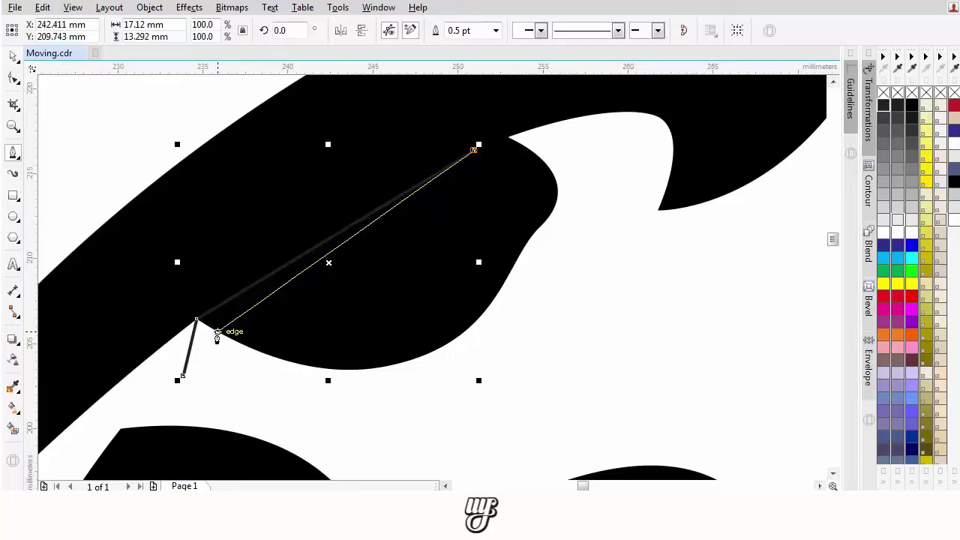
pyautogui.click(217, 331)
pyautogui.click(208, 366)
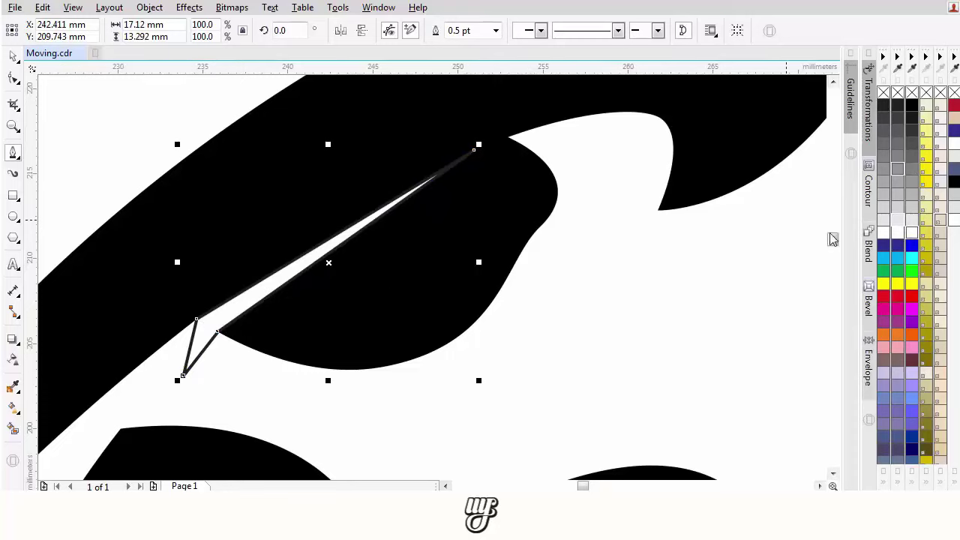
# Widen the open end of the V's white sliver by moving its corner node along the terminal's lower edge
pyautogui.press('F10')
pyautogui.scroll(2, 232, 310)
pyautogui.moveTo(219, 333); pyautogui.dragTo(228, 338)
pyautogui.scroll(-2, 270, 304)
# Convert the V sliver's segments to curves, bend both long edges to follow the arm, and remove the outline
pyautogui.hotkey('ctrl', 'a')
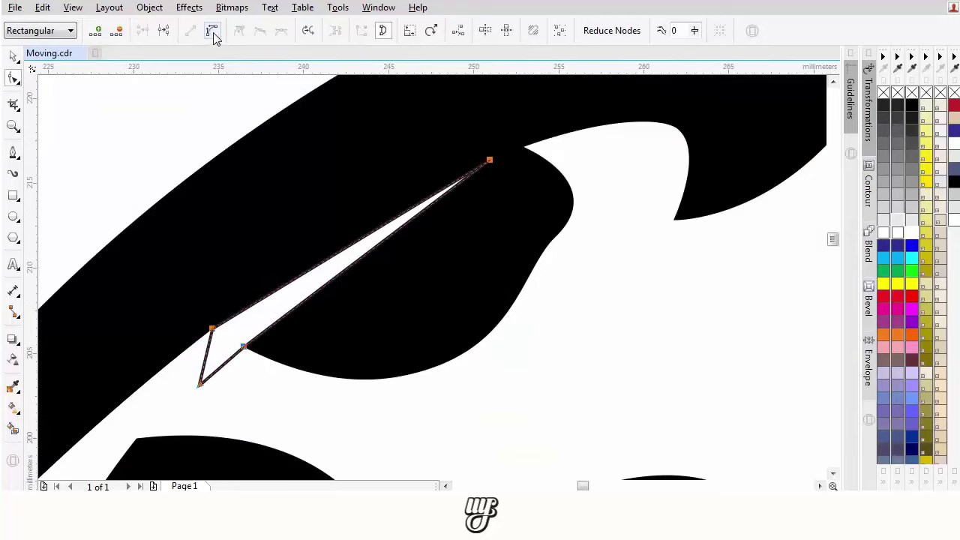
pyautogui.click(212, 32)
pyautogui.moveTo(353, 241); pyautogui.dragTo(328, 274)
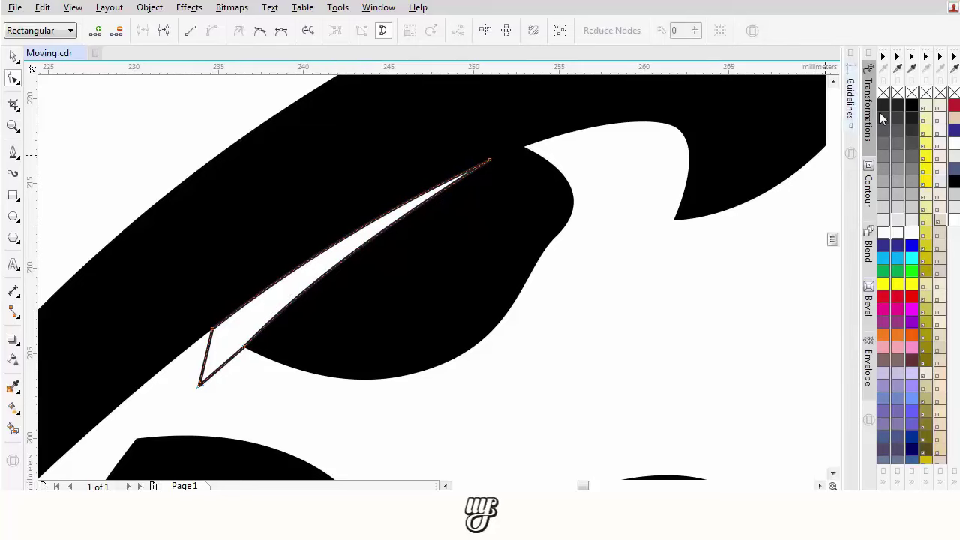
pyautogui.scroll(-5, 412, 252)
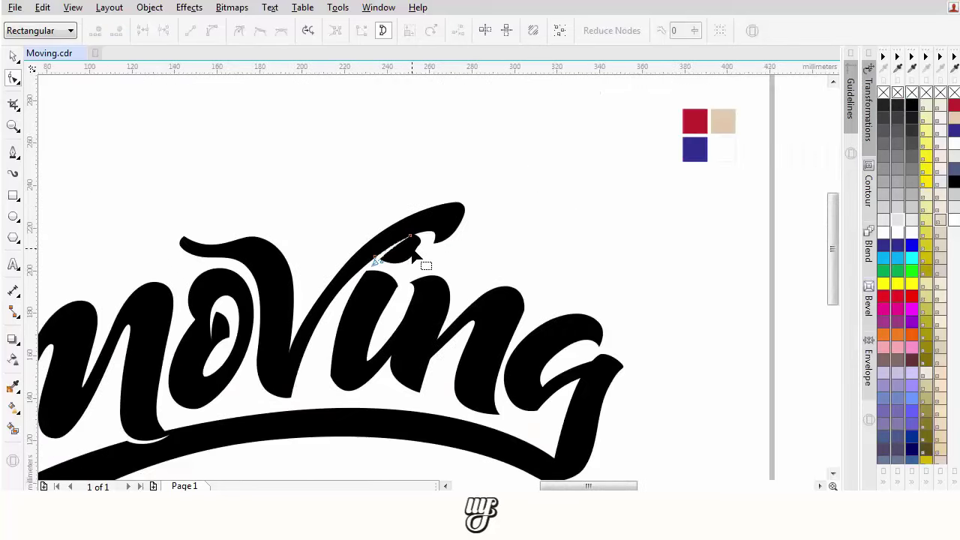
# Draw a closed Pen tool shape about 10.9 × 7 mm from the bottom of the i's inner gap toward the n's stem
pyautogui.click(12, 153)
pyautogui.scroll(3, 382, 328)
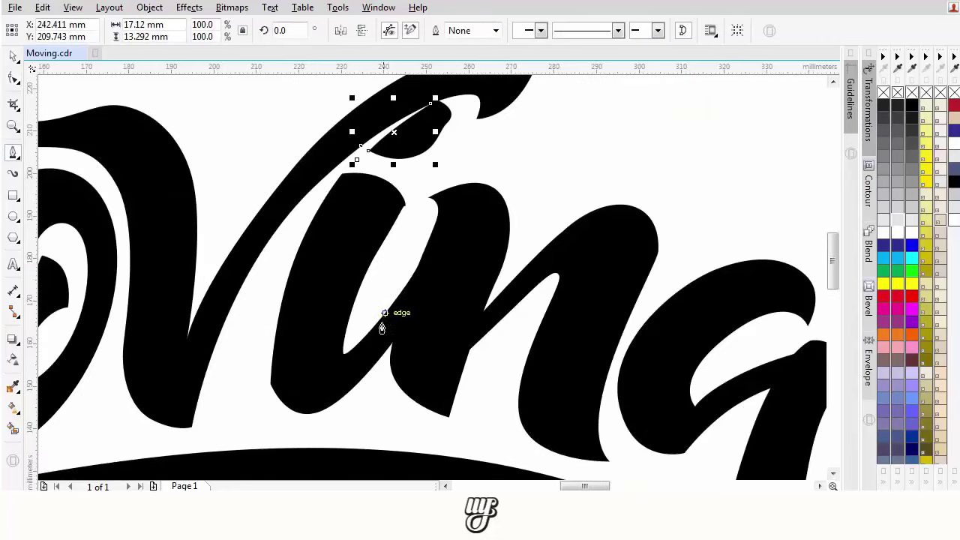
pyautogui.scroll(3, 382, 316)
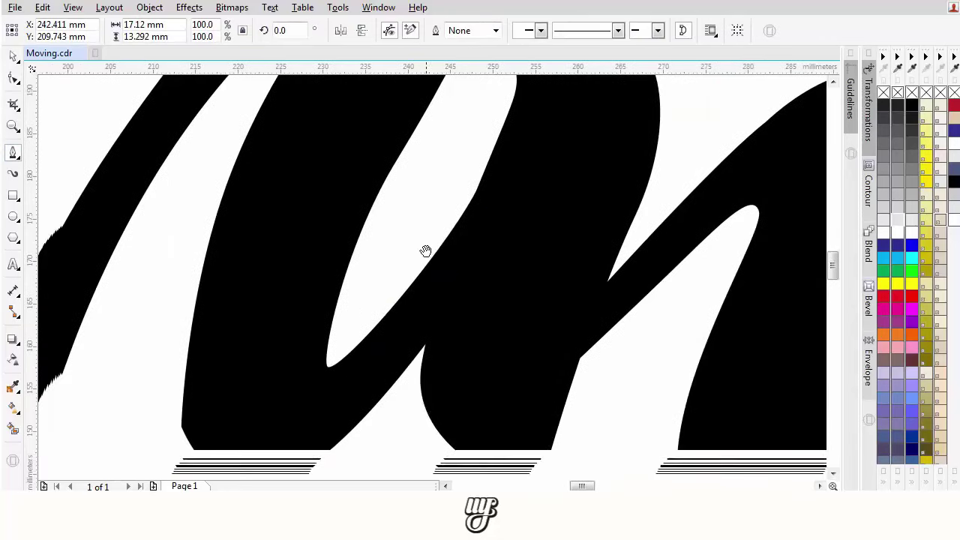
pyautogui.scroll(-3, 372, 334)
pyautogui.scroll(4, 360, 339)
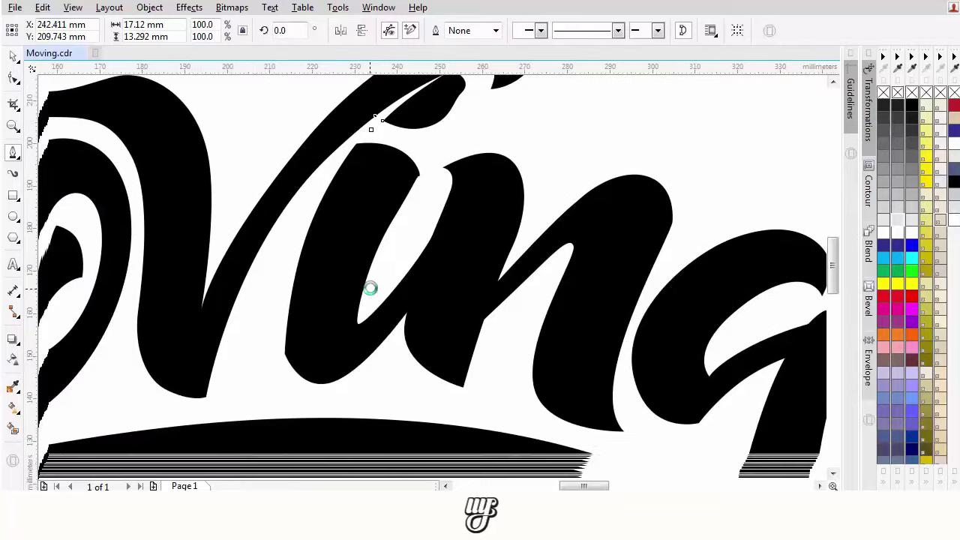
pyautogui.click(371, 296)
pyautogui.click(315, 414)
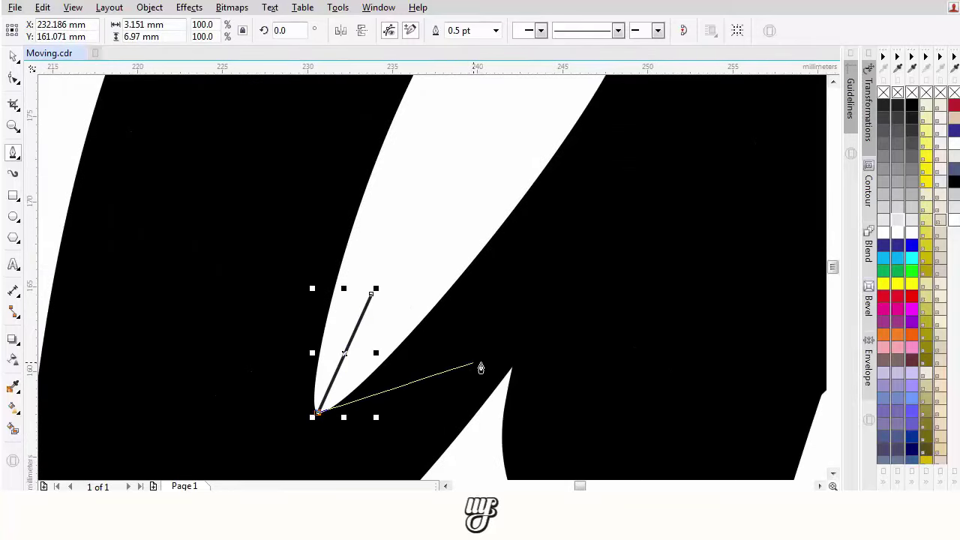
pyautogui.moveTo(504, 361); pyautogui.dragTo(370, 386)
pyautogui.click(366, 378)
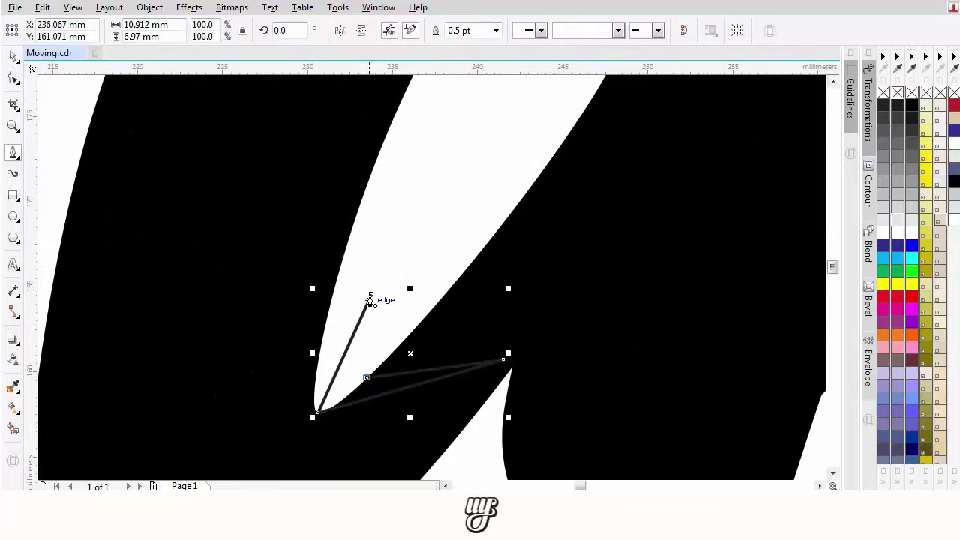
pyautogui.click(371, 295)
# Give the i's separating shape a light grey outline and bend its lower edge into a curve inside the connecting stroke
pyautogui.press('F10')
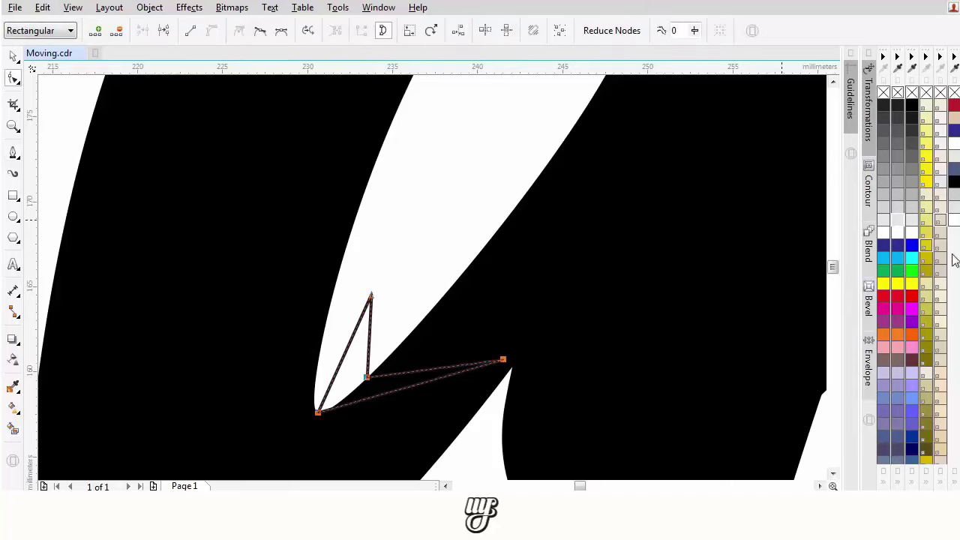
pyautogui.rightClick(886, 221)
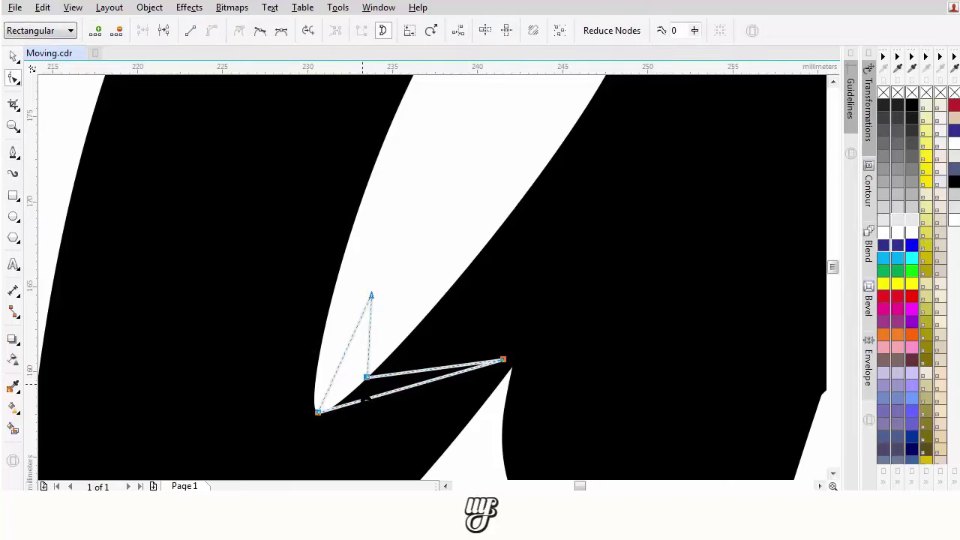
pyautogui.scroll(1, 381, 375)
pyautogui.moveTo(393, 330); pyautogui.dragTo(360, 383)
pyautogui.moveTo(534, 322); pyautogui.dragTo(573, 344)
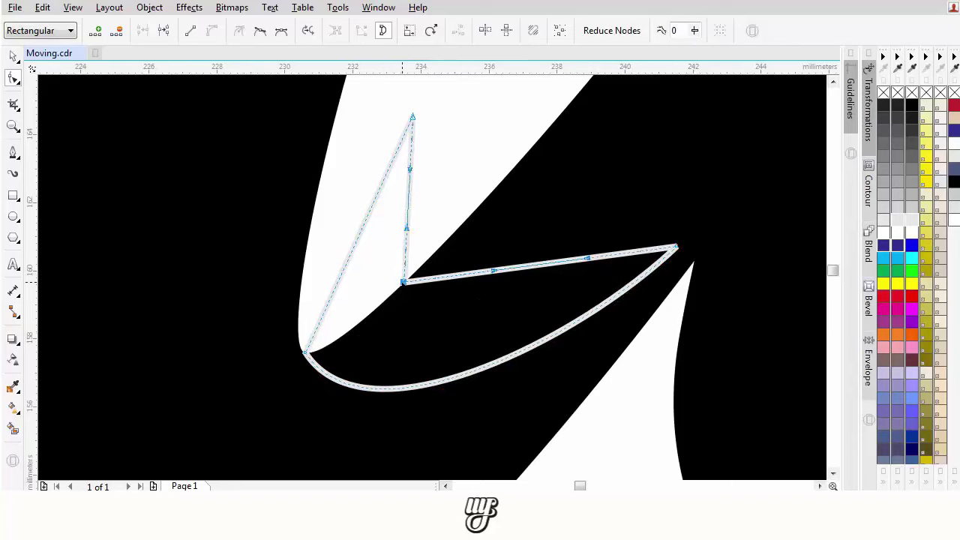
# Move the shape's inner corner node down the i's inner edge, bend its upper edge into a curve and fill the shape white
pyautogui.moveTo(404, 282); pyautogui.dragTo(371, 311)
pyautogui.moveTo(493, 288); pyautogui.dragTo(504, 323)
pyautogui.click(913, 230)
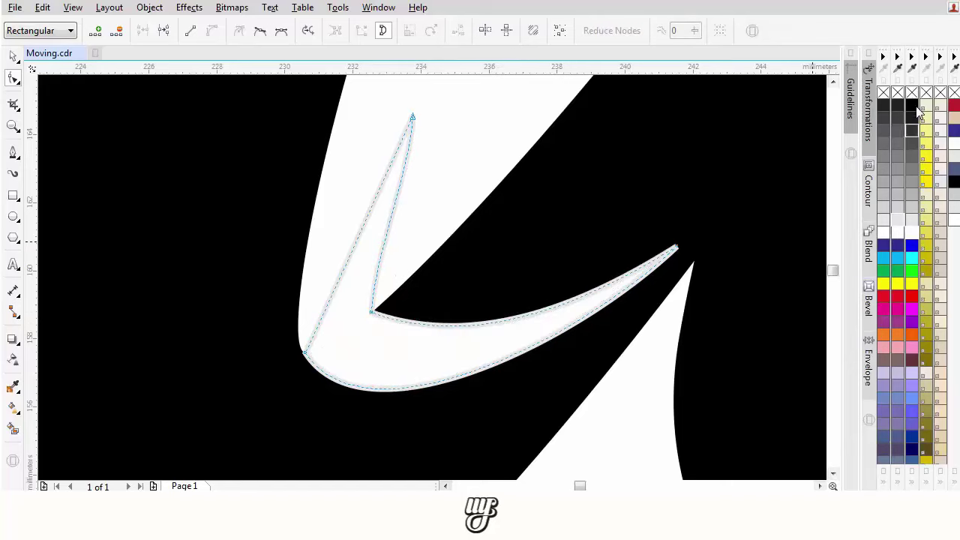
# Remove the outline of the i's separating shape, lower its inner corner node and deepen its upper edge's curve to narrow the gap
pyautogui.scroll(-5, 496, 268)
pyautogui.scroll(8, 517, 270)
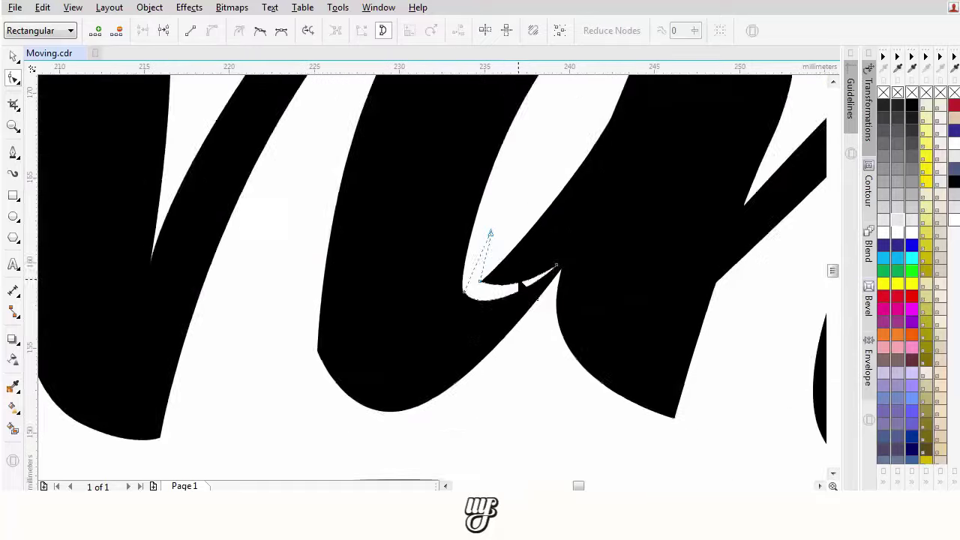
pyautogui.moveTo(447, 273); pyautogui.dragTo(435, 284)
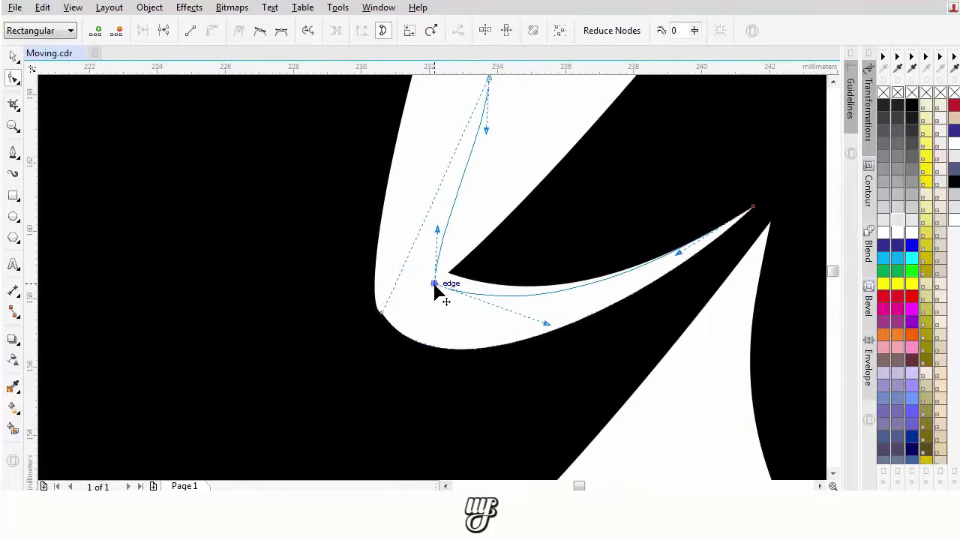
pyautogui.moveTo(549, 326); pyautogui.dragTo(530, 349)
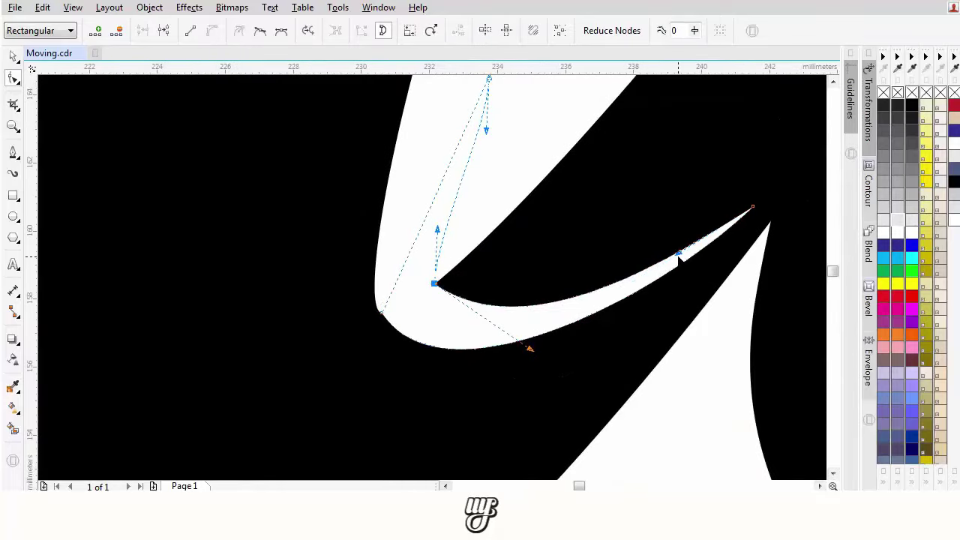
pyautogui.moveTo(679, 258)
pyautogui.mouseDown()
pyautogui.moveTo(697, 259)
pyautogui.moveTo(677, 264)
pyautogui.mouseUp()
pyautogui.scroll(-6, 645, 262)
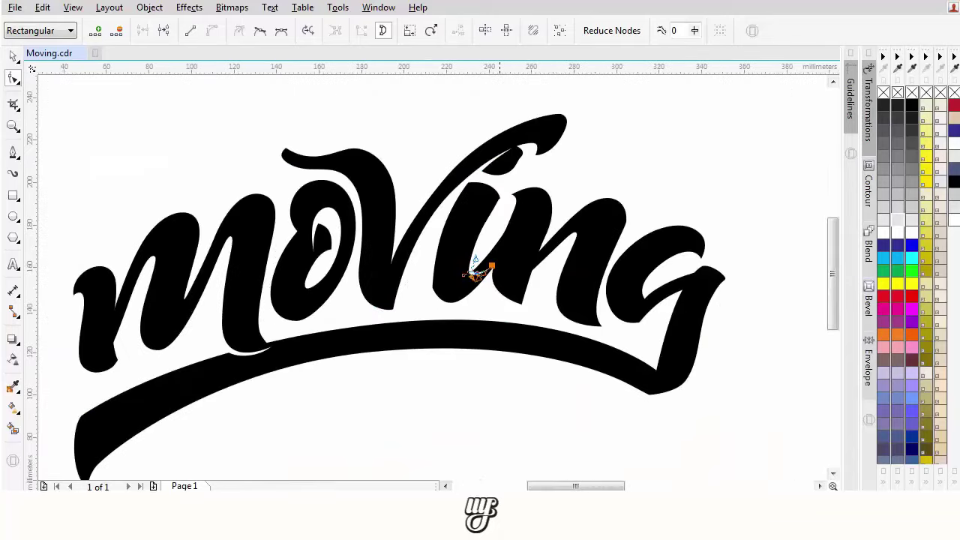
pyautogui.moveTo(583, 248); pyautogui.dragTo(574, 258)
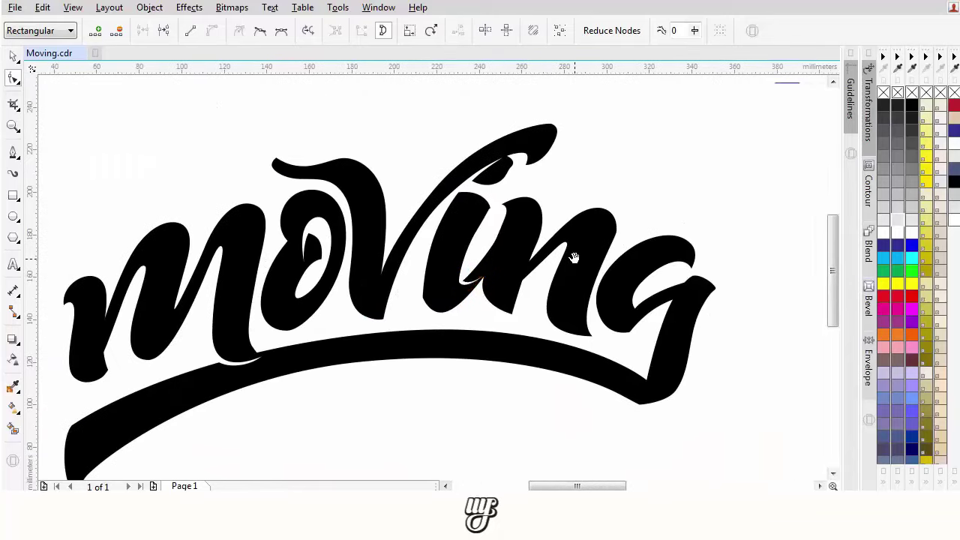
# Shift the inner corner where the swash meets the g's stem, add a node on each side and round the corner
pyautogui.click(13, 153)
pyautogui.scroll(3, 525, 271)
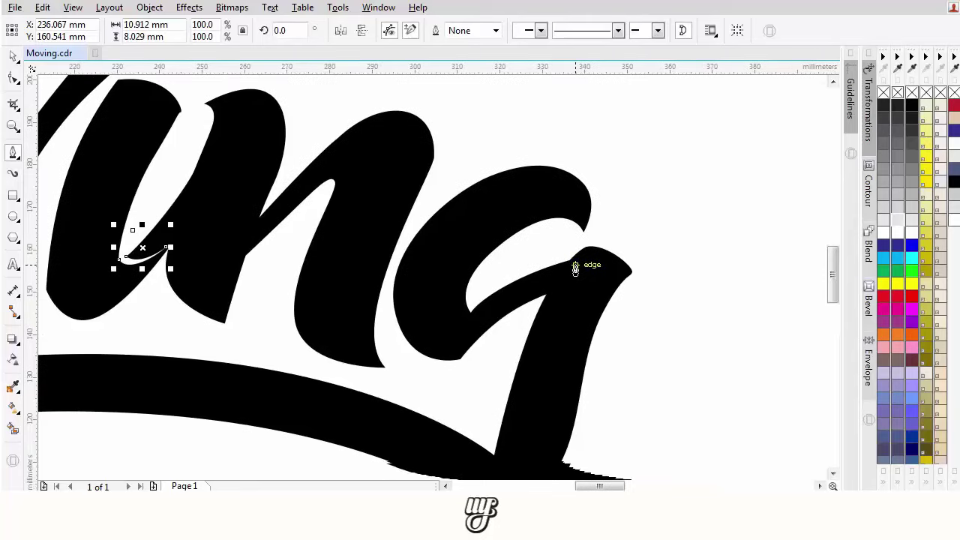
pyautogui.click(13, 78)
pyautogui.scroll(-1, 463, 228)
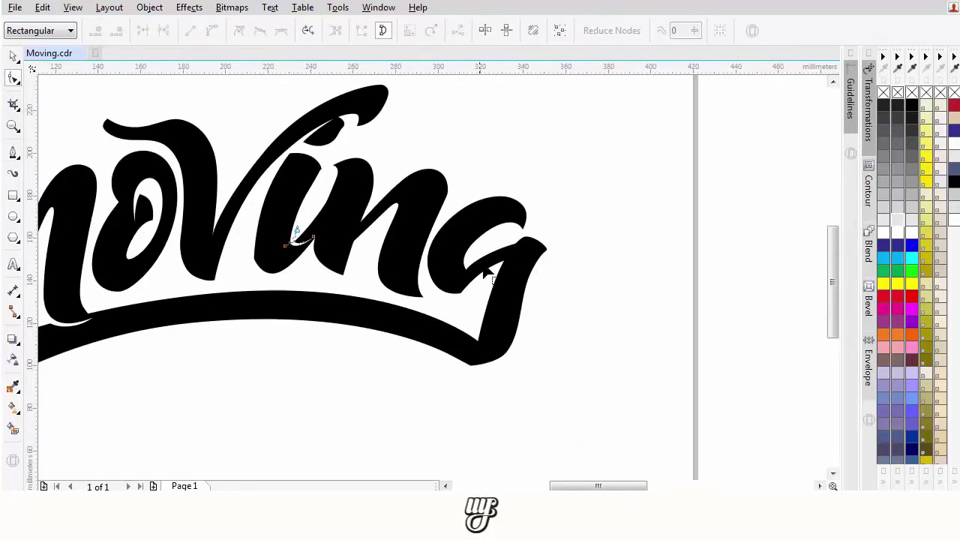
pyautogui.moveTo(472, 247); pyautogui.dragTo(470, 193)
pyautogui.scroll(4, 465, 270)
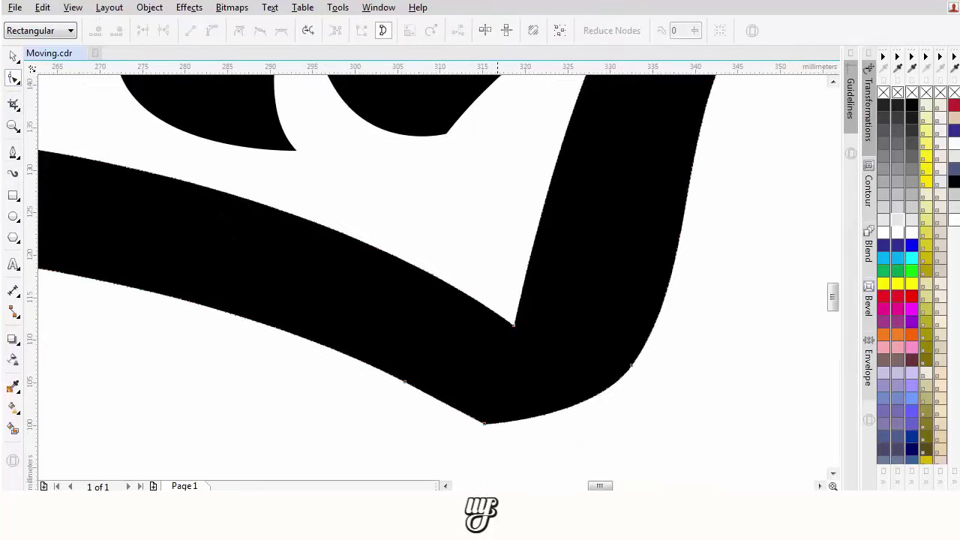
pyautogui.moveTo(513, 323); pyautogui.dragTo(527, 325)
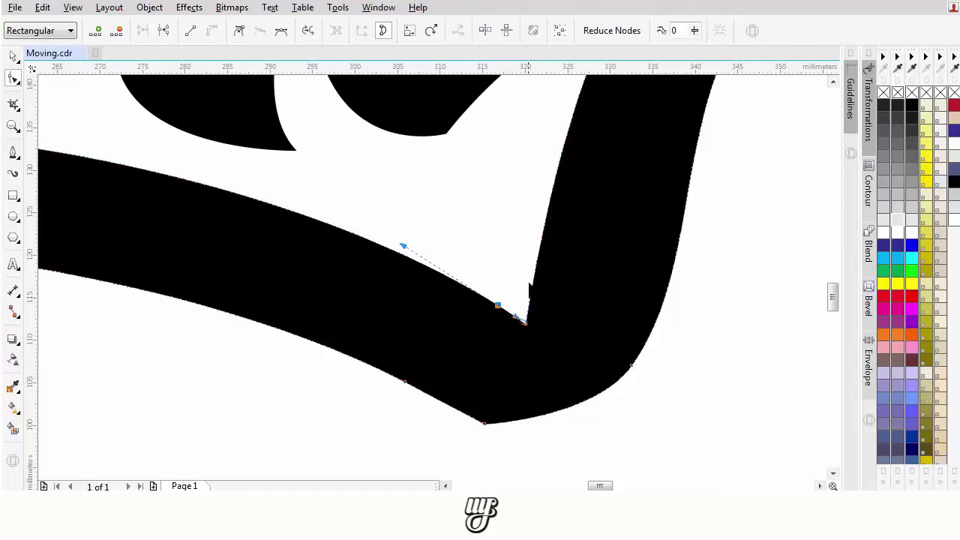
pyautogui.doubleClick(533, 277)
pyautogui.click(533, 277)
pyautogui.moveTo(524, 335)
pyautogui.mouseDown()
pyautogui.moveTo(530, 305)
pyautogui.moveTo(517, 318)
pyautogui.mouseUp()
pyautogui.click(498, 305)
# Shorten the upper control handle of the node at the outer bend between the g's stem and the swash
pyautogui.scroll(-2, 517, 318)
pyautogui.scroll(1, 539, 312)
pyautogui.moveTo(614, 299); pyautogui.dragTo(511, 377)
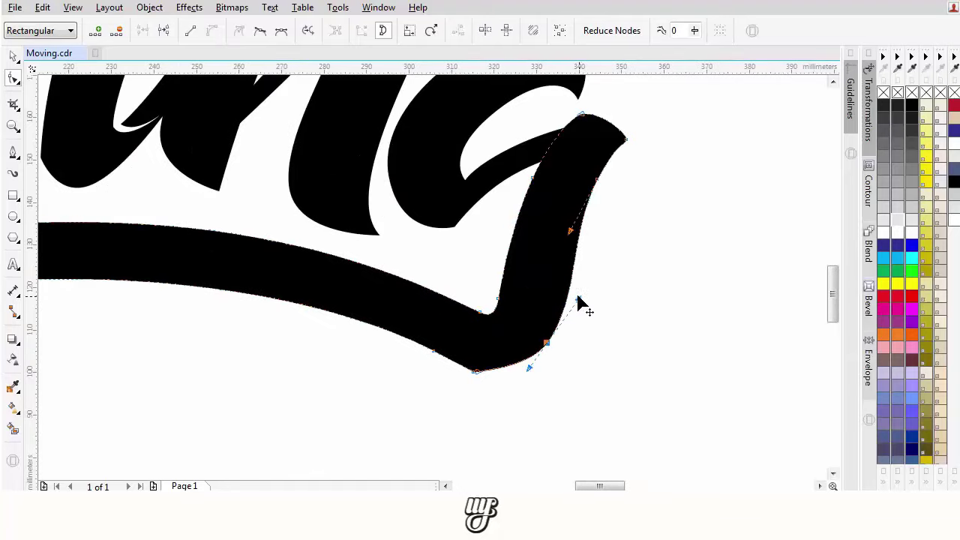
pyautogui.moveTo(579, 298); pyautogui.dragTo(562, 285)
pyautogui.scroll(-3, 562, 285)
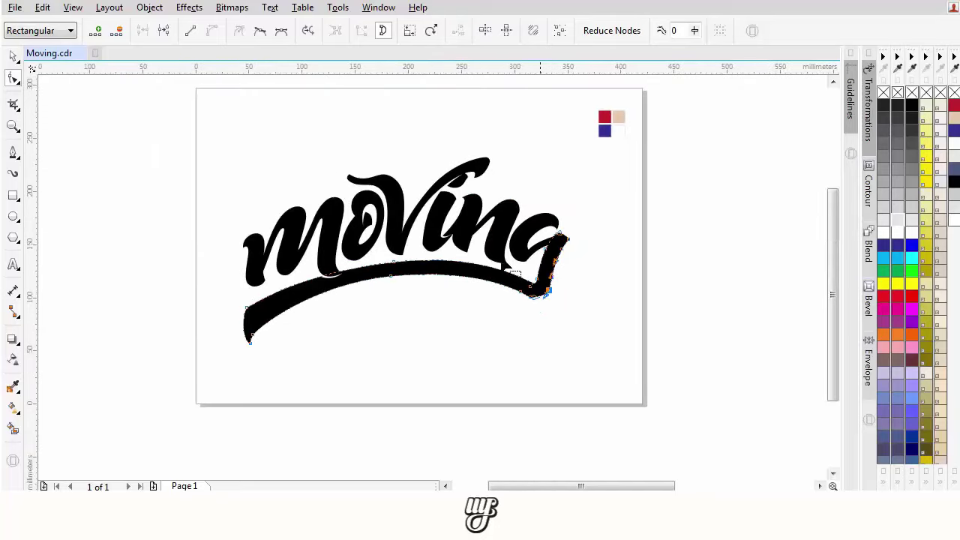
pyautogui.scroll(2, 448, 250)
pyautogui.click(13, 153)
pyautogui.scroll(4, 589, 250)
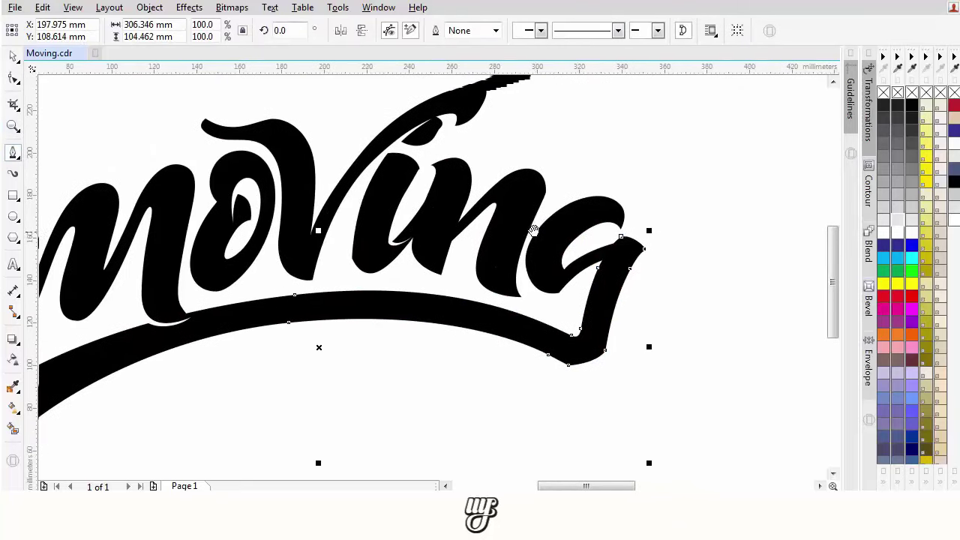
pyautogui.click(532, 302)
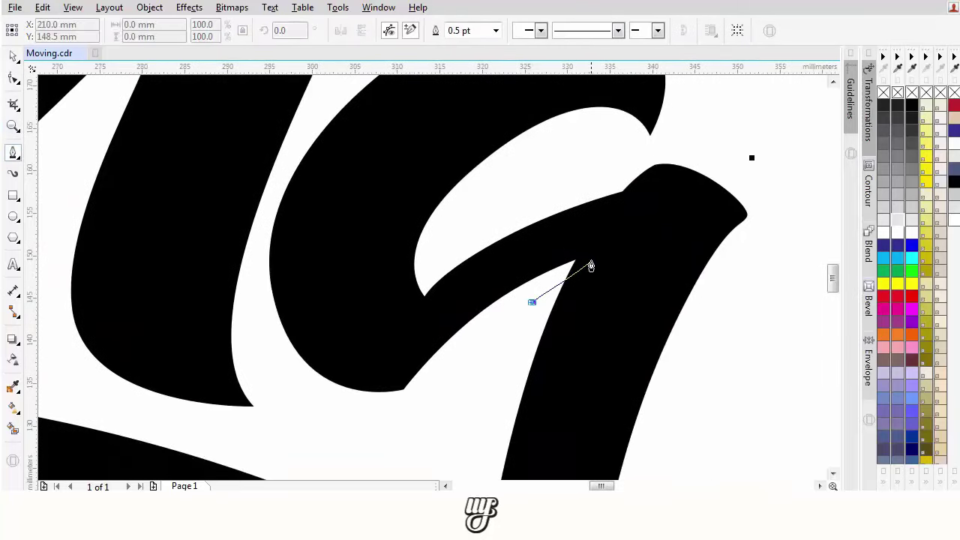
pyautogui.doubleClick(576, 260)
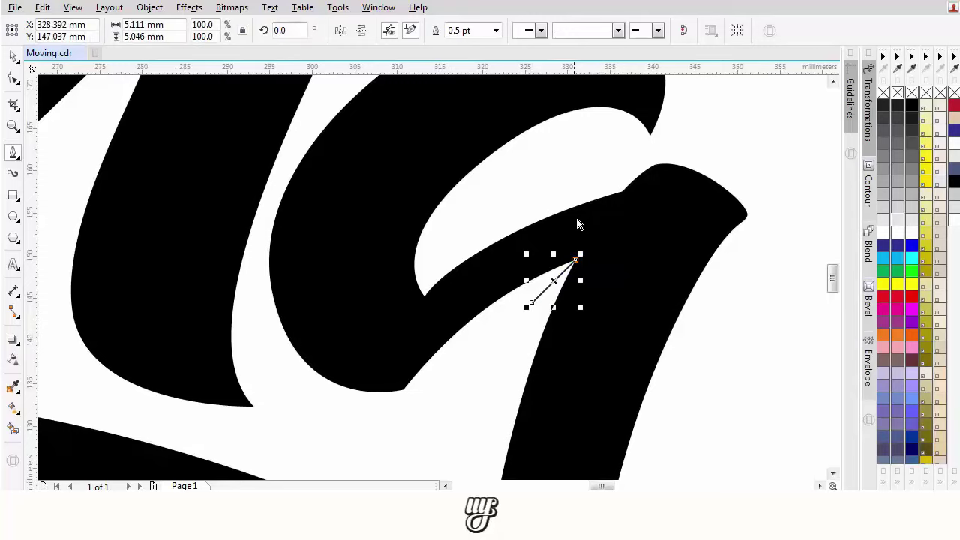
pyautogui.press('Delete')
# Draw a closed Pen tool sliver about 17.4 × 1.4 mm across the top of the g's stem, filled white without outline
pyautogui.scroll(2, 604, 194)
pyautogui.click(643, 198)
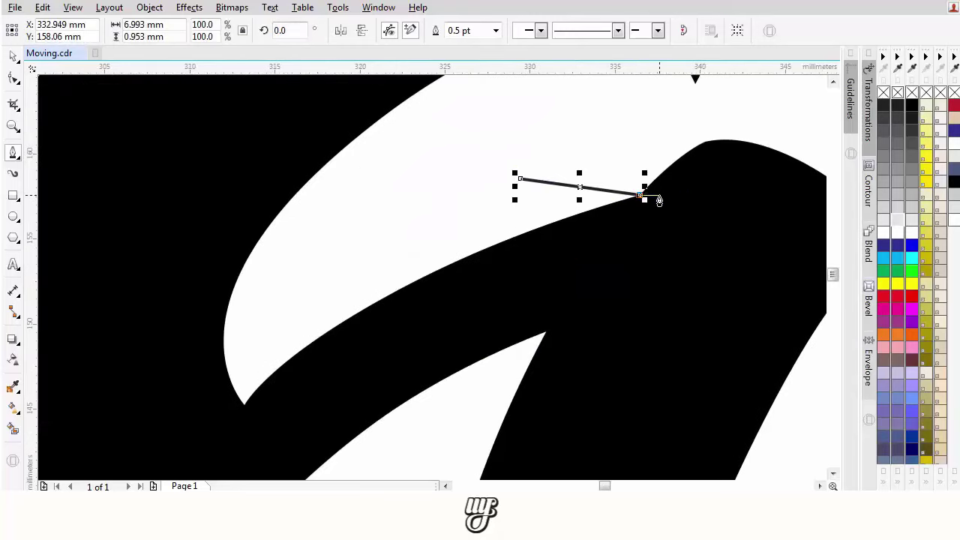
pyautogui.hscroll(3, 658, 202)
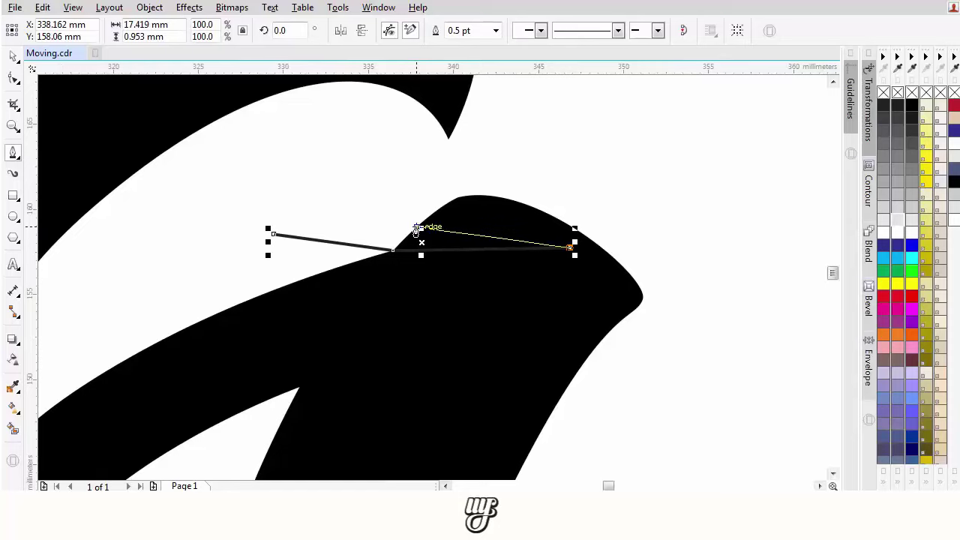
pyautogui.click(417, 228)
pyautogui.click(272, 235)
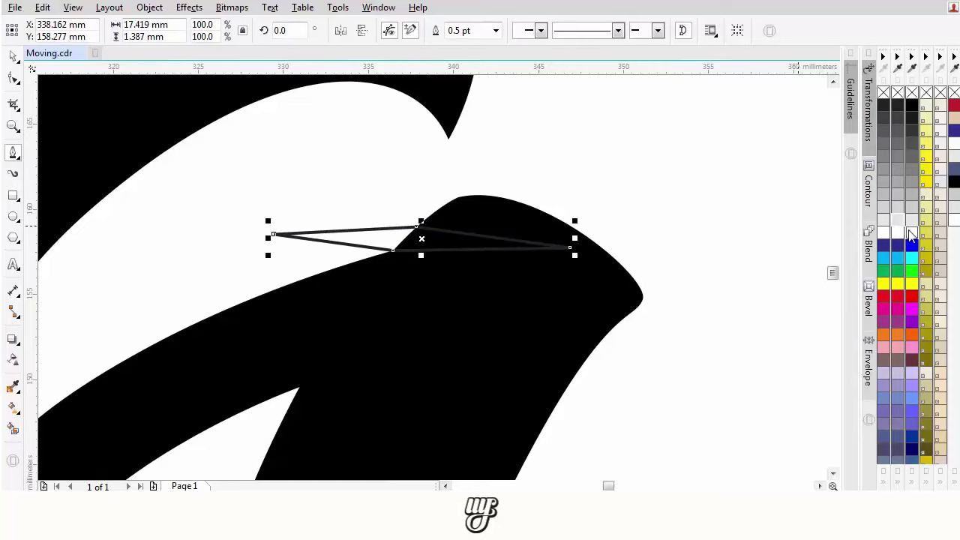
pyautogui.click(911, 235)
pyautogui.rightClick(913, 93)
# Convert the g sliver's segments to curves and bend both long edges upward into arcs following the stem's top
pyautogui.press('F10')
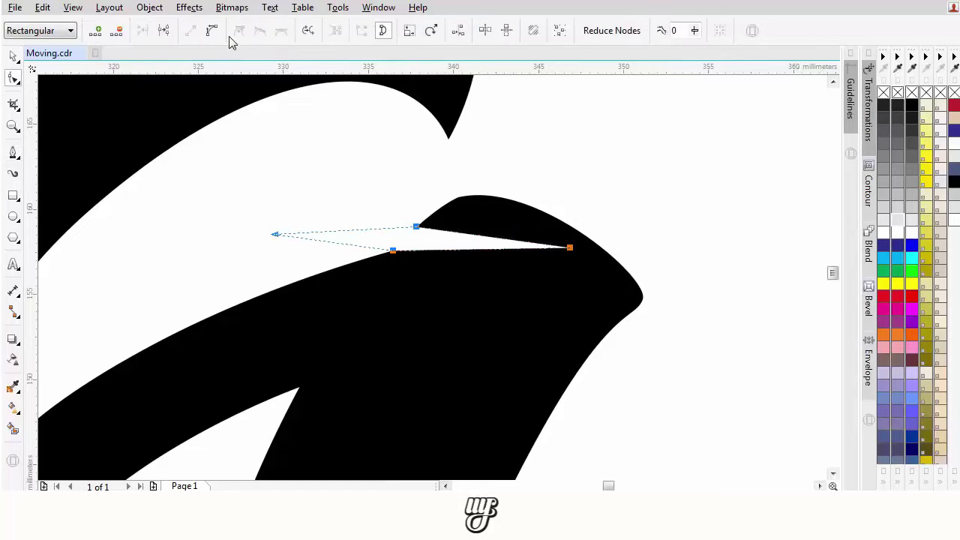
pyautogui.scroll(2, 480, 240)
pyautogui.moveTo(493, 239); pyautogui.dragTo(500, 215)
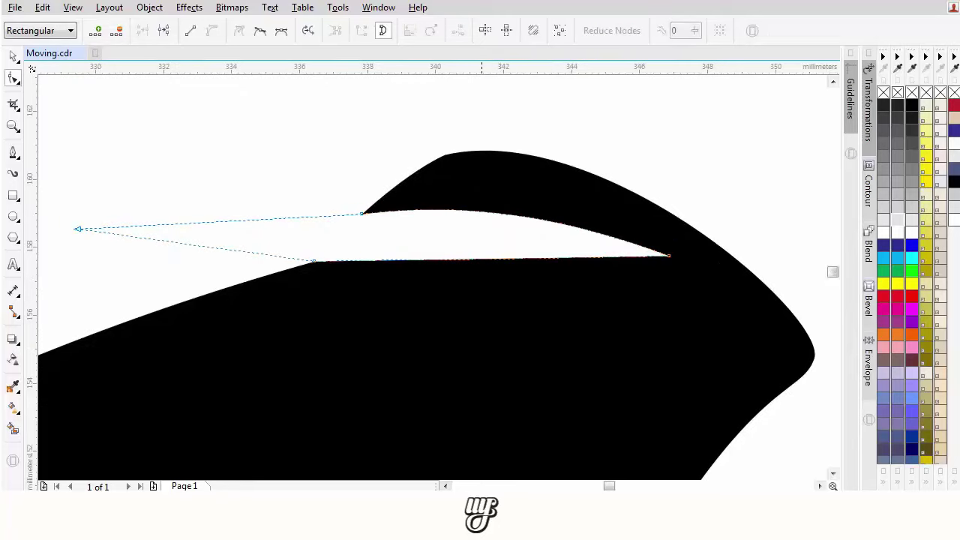
pyautogui.moveTo(476, 259); pyautogui.dragTo(476, 238)
pyautogui.scroll(-5, 475, 238)
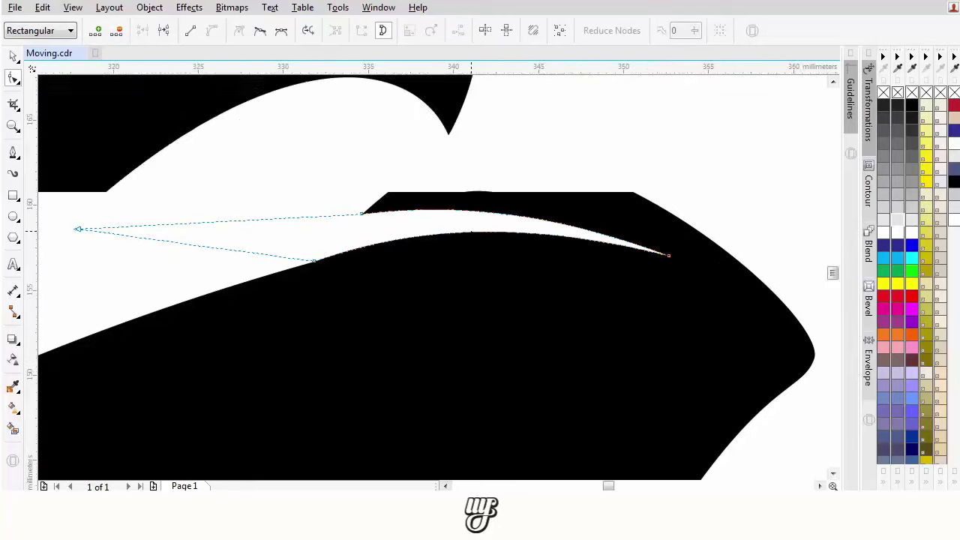
pyautogui.click(15, 58)
pyautogui.scroll(-3, 575, 300)
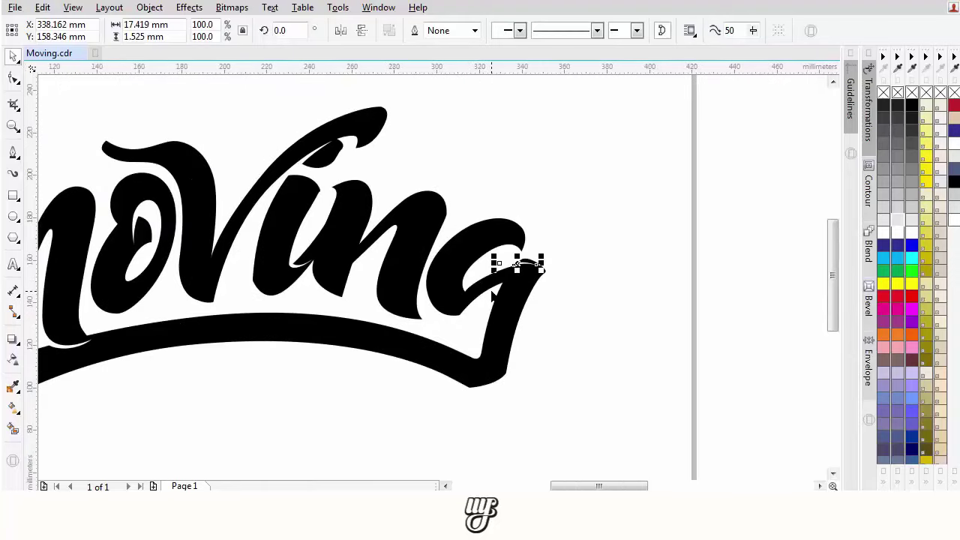
pyautogui.press('Escape')
pyautogui.scroll(-1, 480, 259)
pyautogui.moveTo(448, 246); pyautogui.dragTo(494, 250)
pyautogui.scroll(1, 494, 250)
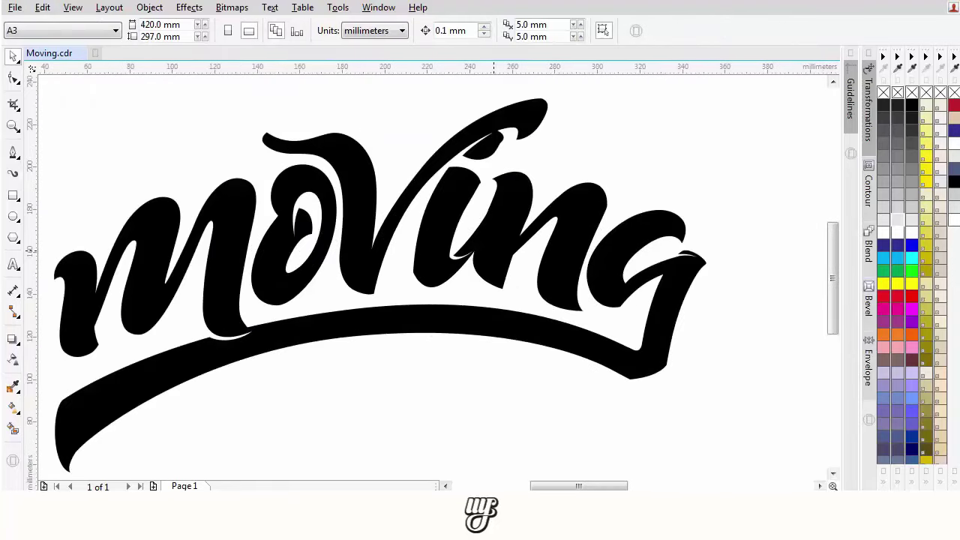
# Draw a closed Pen tool shape about 15.1 × 11.8 mm from the top of the n's inner gap up into its arch
pyautogui.click(493, 181)
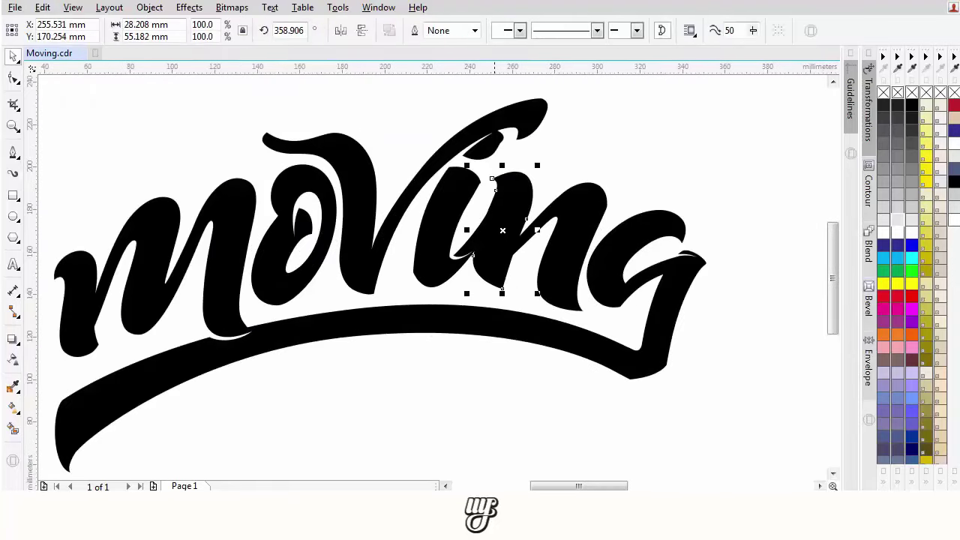
pyautogui.click(13, 153)
pyautogui.scroll(2, 486, 268)
pyautogui.scroll(2, 486, 268)
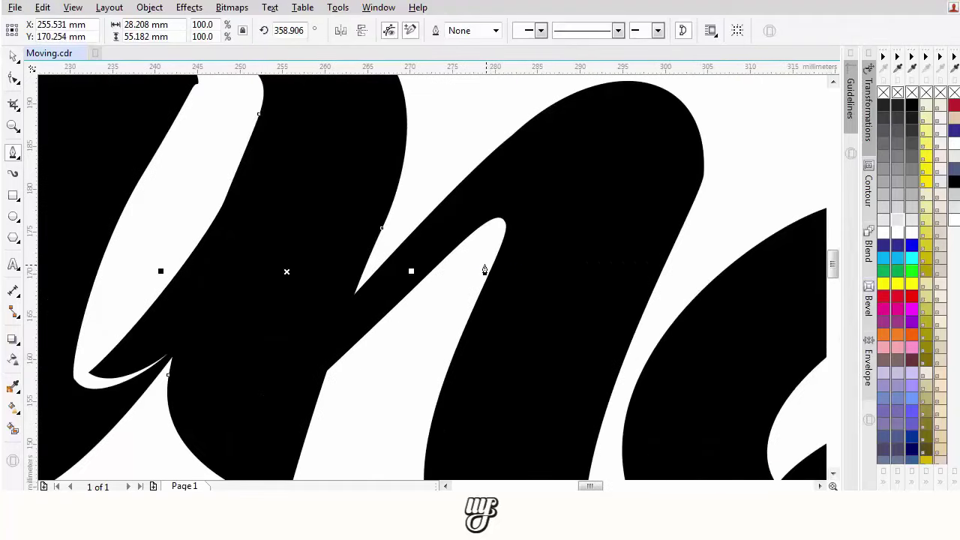
pyautogui.scroll(-4, 509, 249)
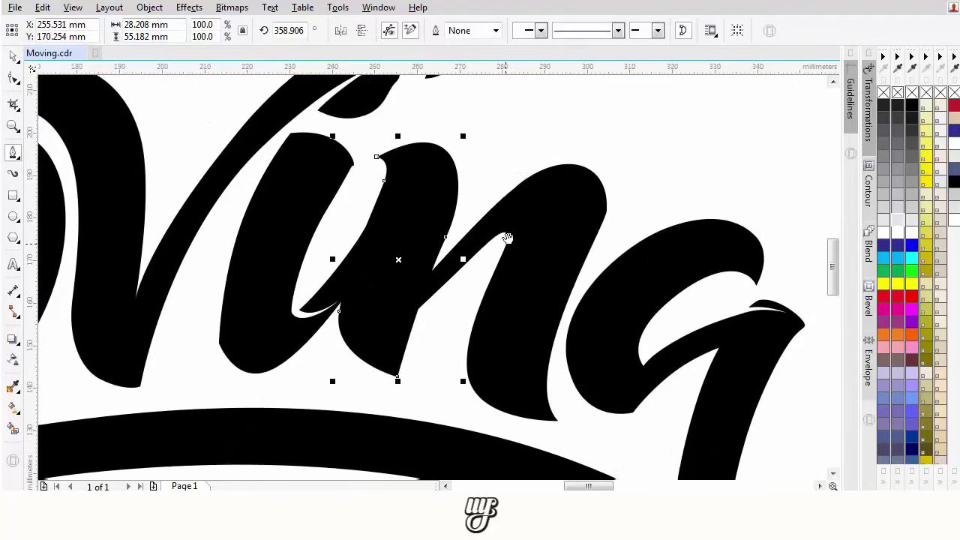
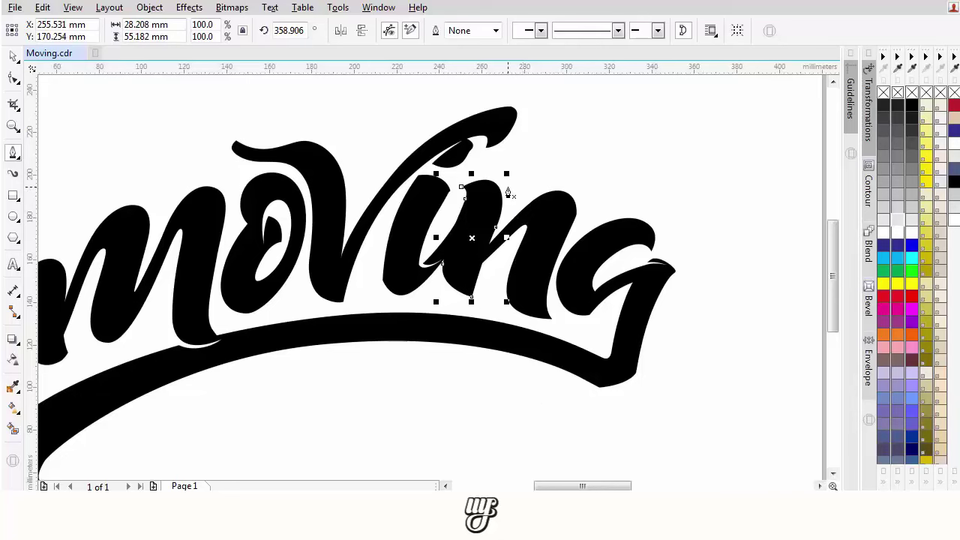
pyautogui.scroll(3, 514, 212)
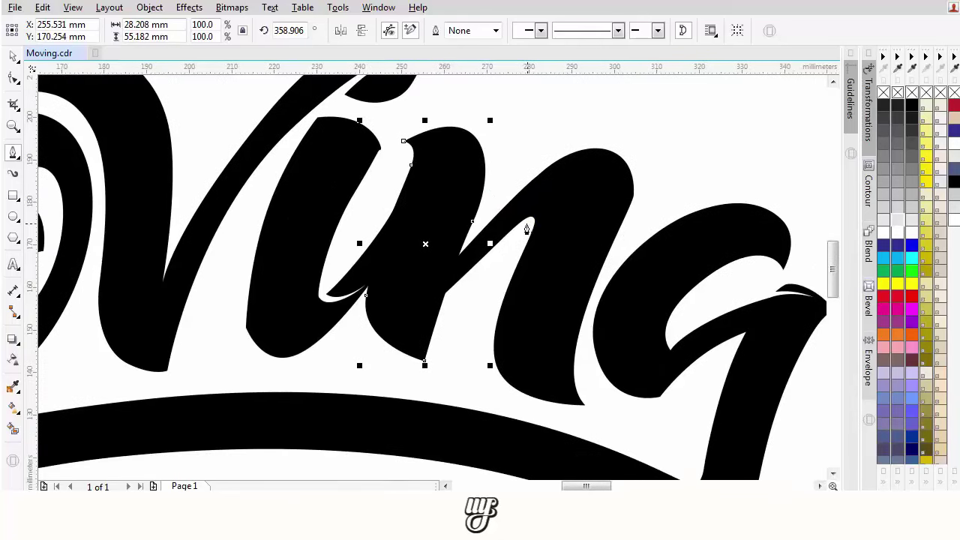
pyautogui.scroll(3, 526, 229)
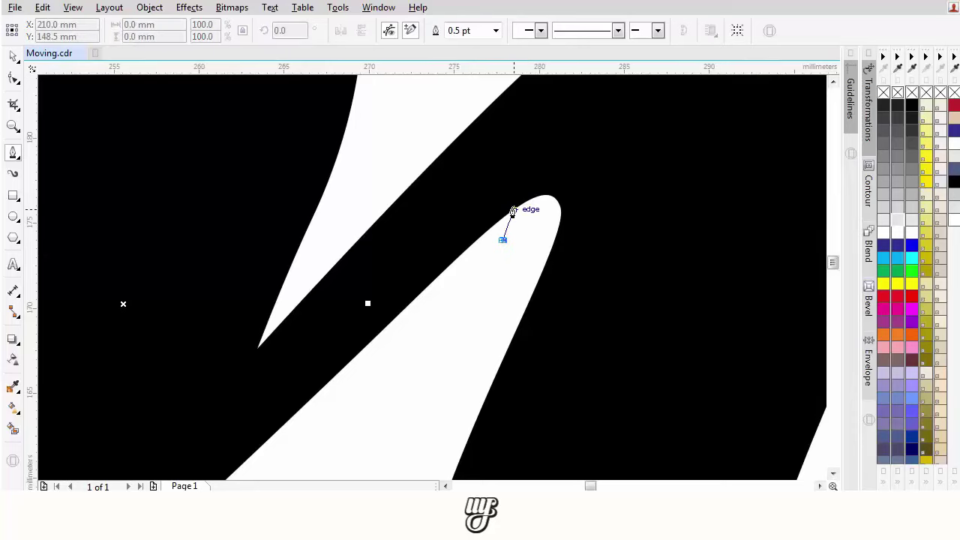
pyautogui.click(513, 211)
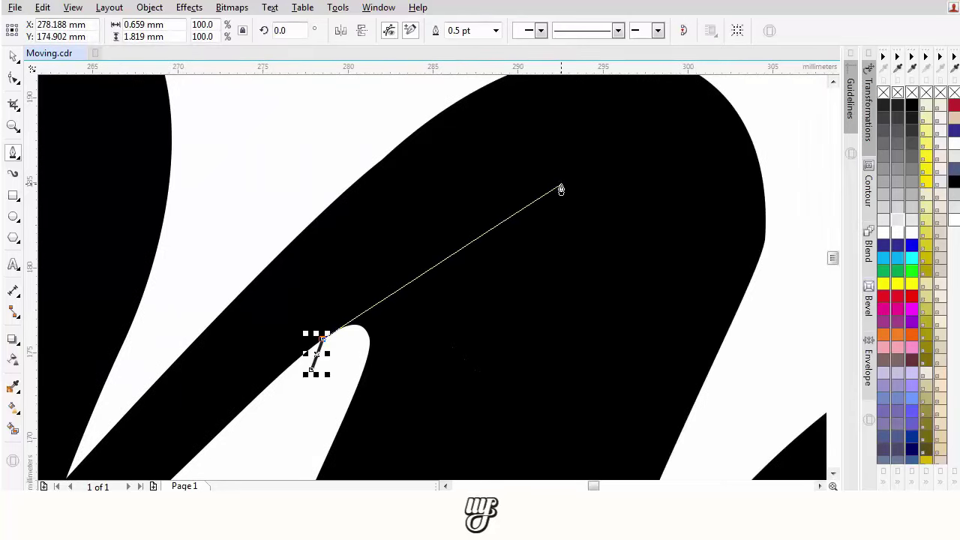
pyautogui.moveTo(561, 189); pyautogui.dragTo(677, 169)
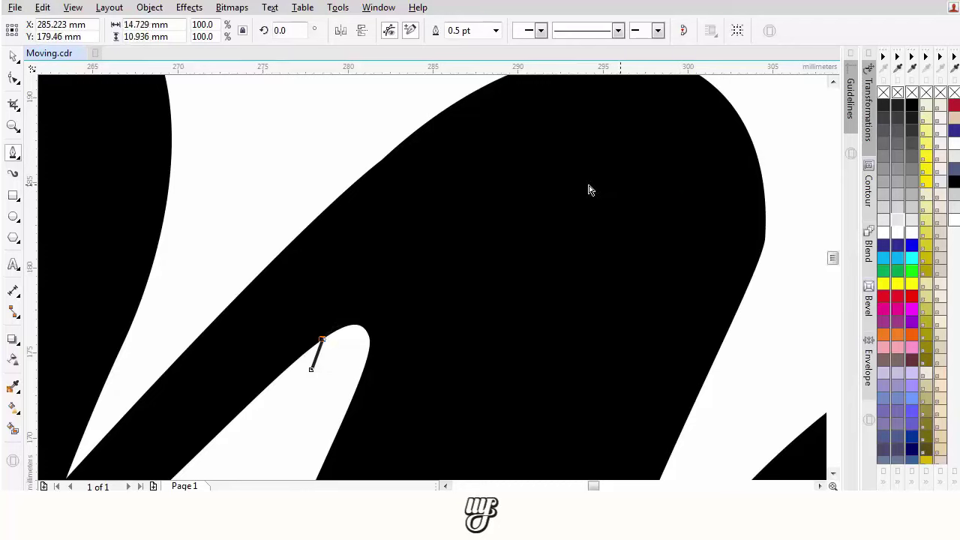
pyautogui.click(568, 168)
pyautogui.click(364, 331)
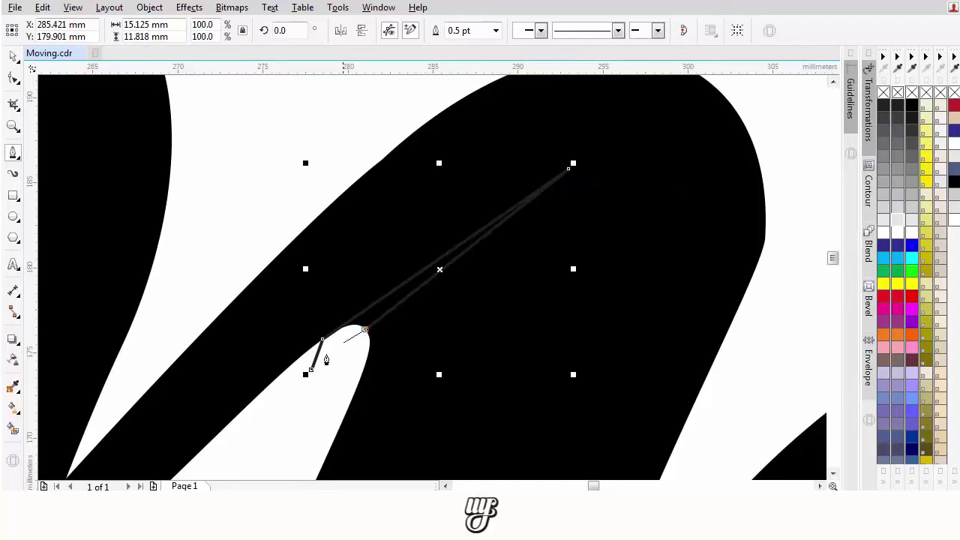
pyautogui.click(311, 368)
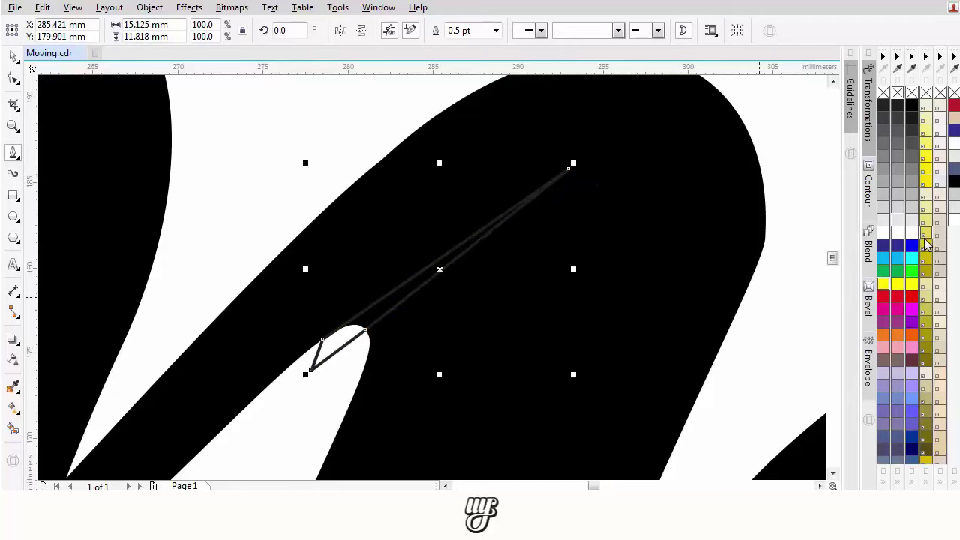
# Fill the n's shape white without outline, bend both long edges along the arch and move its lower corner node onto the gap's edge
pyautogui.rightClick(912, 91)
pyautogui.press('F10')
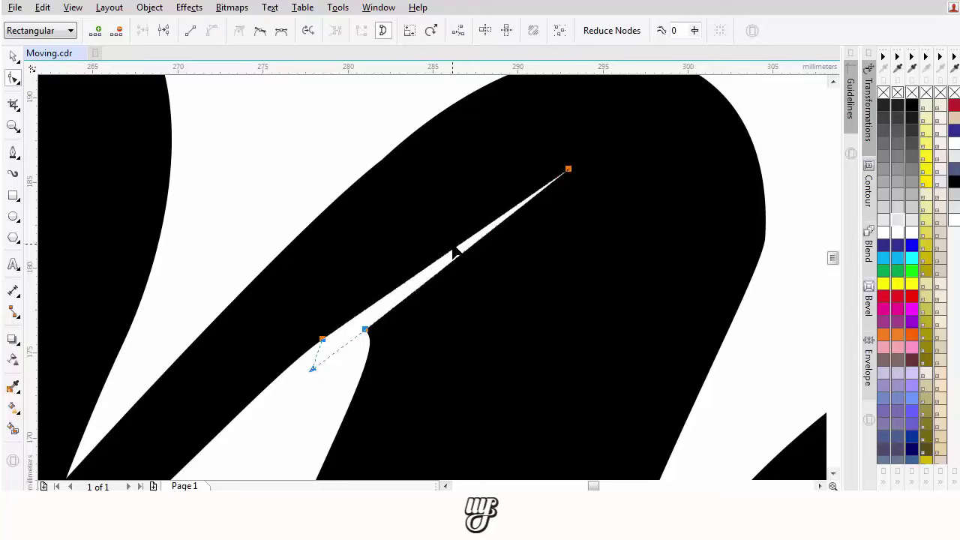
pyautogui.moveTo(454, 253); pyautogui.dragTo(440, 262)
pyautogui.click(369, 337)
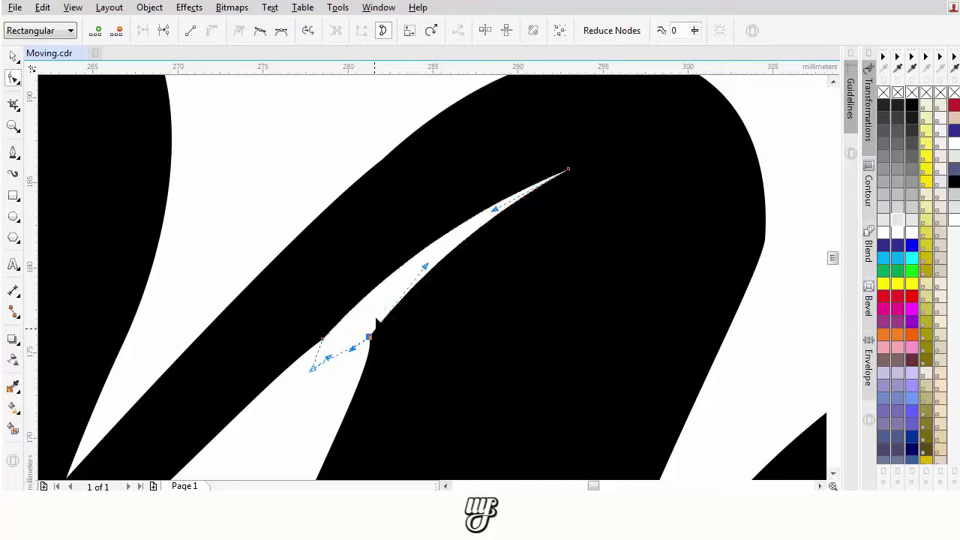
pyautogui.scroll(-2, 377, 319)
pyautogui.click(13, 58)
pyautogui.scroll(-1, 529, 240)
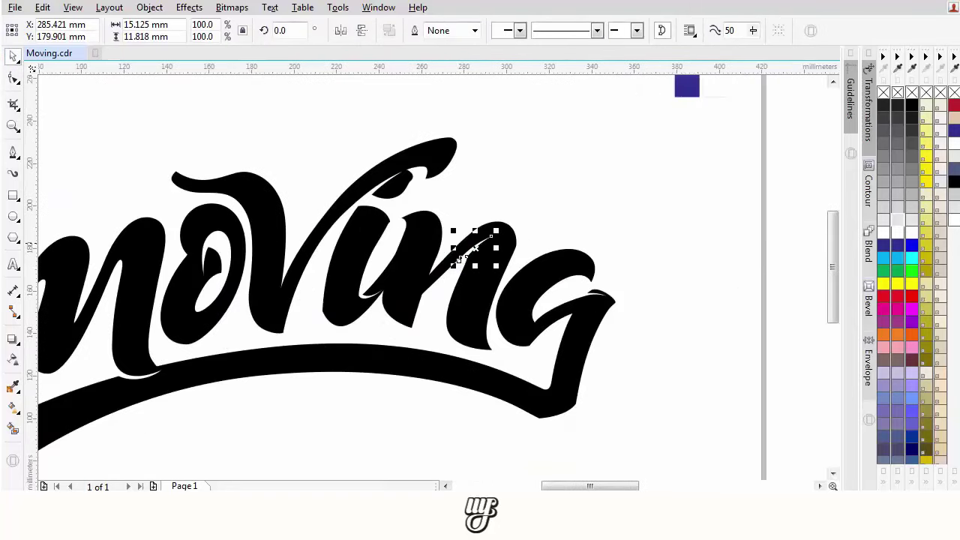
# Try to weld all the black letter shapes and the swash into one object, inspect the m's tail and undo the weld
pyautogui.moveTo(529, 240); pyautogui.dragTo(597, 193)
pyautogui.scroll(-1, 598, 225)
pyautogui.scroll(1, 593, 225)
pyautogui.click(594, 277)
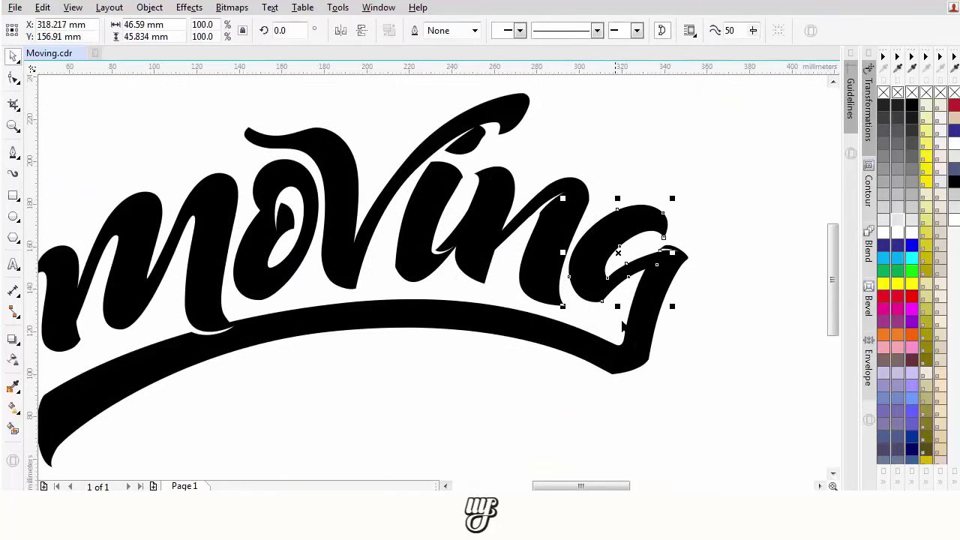
pyautogui.keyDown('shift'); pyautogui.click(637, 359); pyautogui.keyUp('shift')
pyautogui.keyDown('shift'); pyautogui.click(532, 267); pyautogui.keyUp('shift')
pyautogui.moveTo(534, 265); pyautogui.dragTo(548, 250)
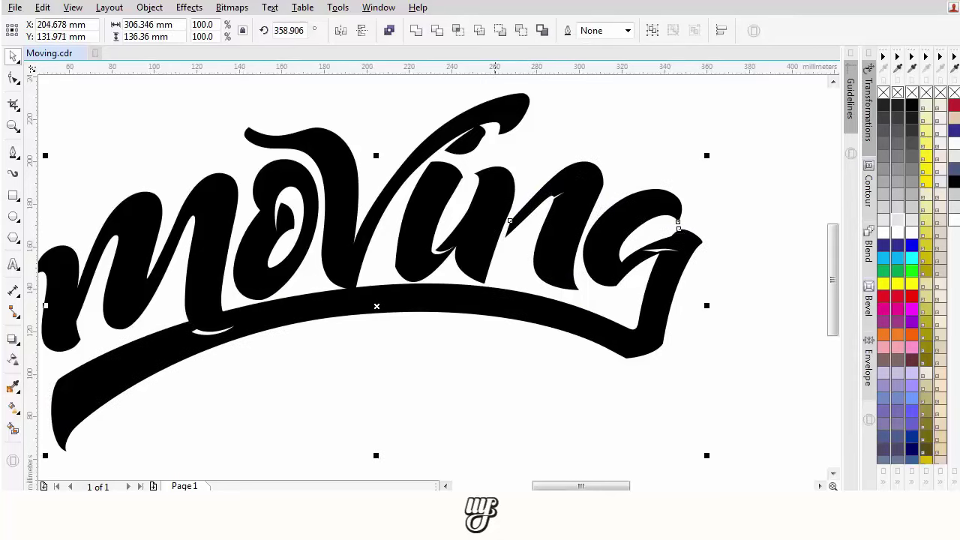
pyautogui.hotkey('ctrl', 'z')
pyautogui.keyDown('shift'); pyautogui.click(492, 193); pyautogui.keyUp('shift')
pyautogui.keyDown('shift'); pyautogui.click(452, 177); pyautogui.keyUp('shift')
pyautogui.keyDown('shift'); pyautogui.click(484, 141); pyautogui.keyUp('shift')
pyautogui.keyDown('shift'); pyautogui.click(516, 126); pyautogui.keyUp('shift')
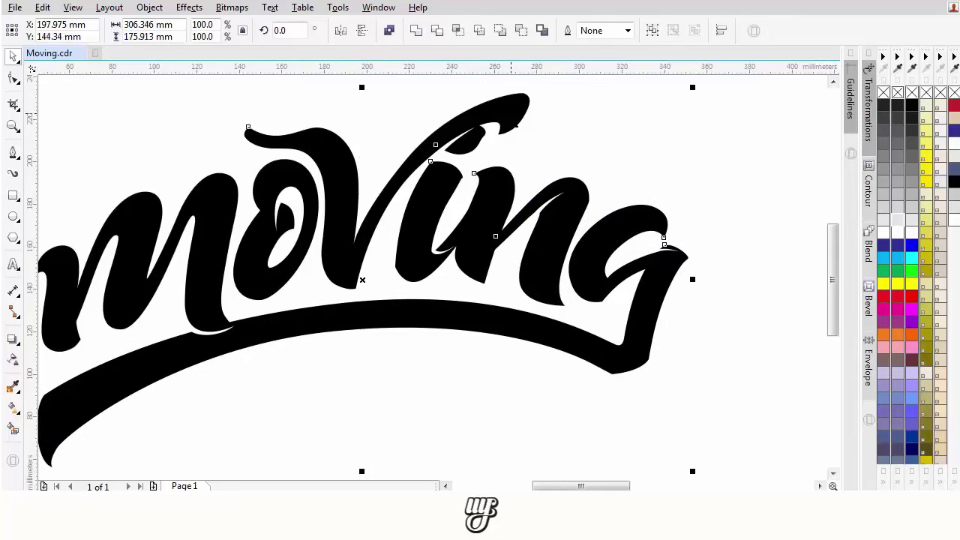
pyautogui.moveTo(157, 259); pyautogui.dragTo(283, 206)
pyautogui.hotkey('ctrl', 'z')
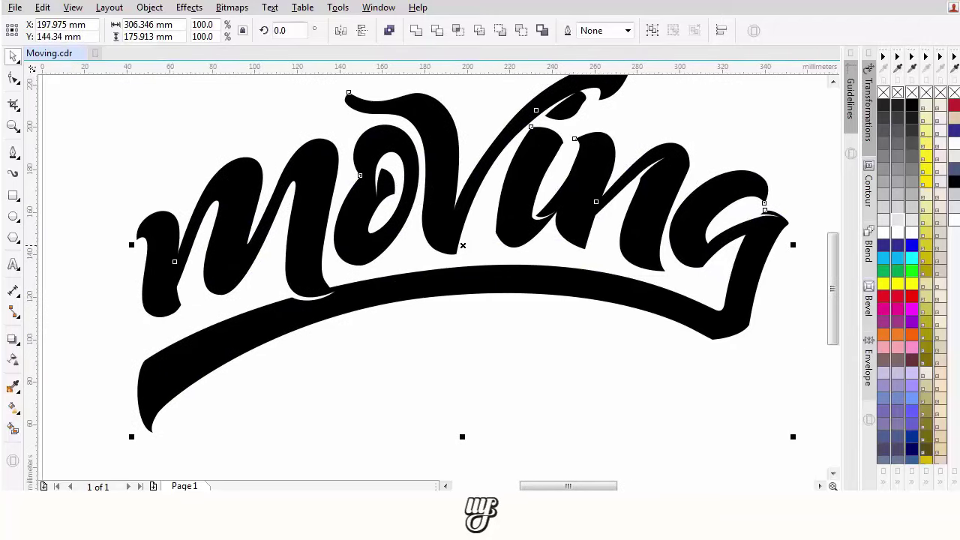
pyautogui.moveTo(157, 255); pyautogui.dragTo(205, 188)
pyautogui.hotkey('ctrl', 'z')
pyautogui.click(418, 31)
pyautogui.scroll(-2, 416, 148)
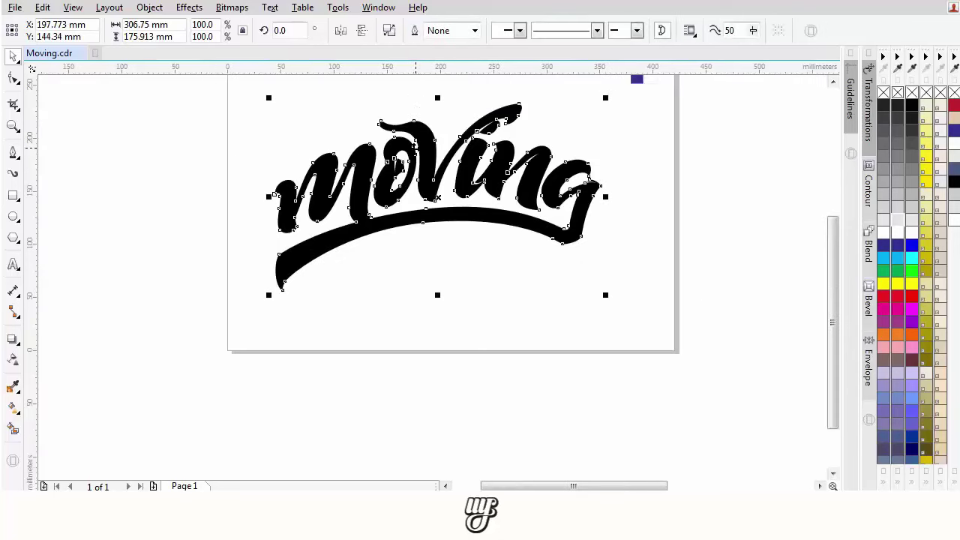
pyautogui.scroll(4, 368, 215)
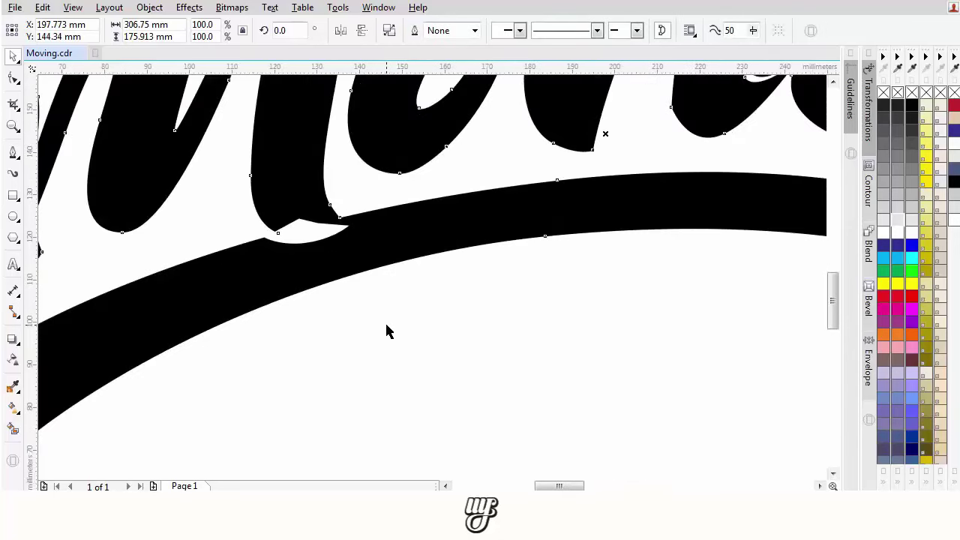
pyautogui.scroll(-2, 375, 278)
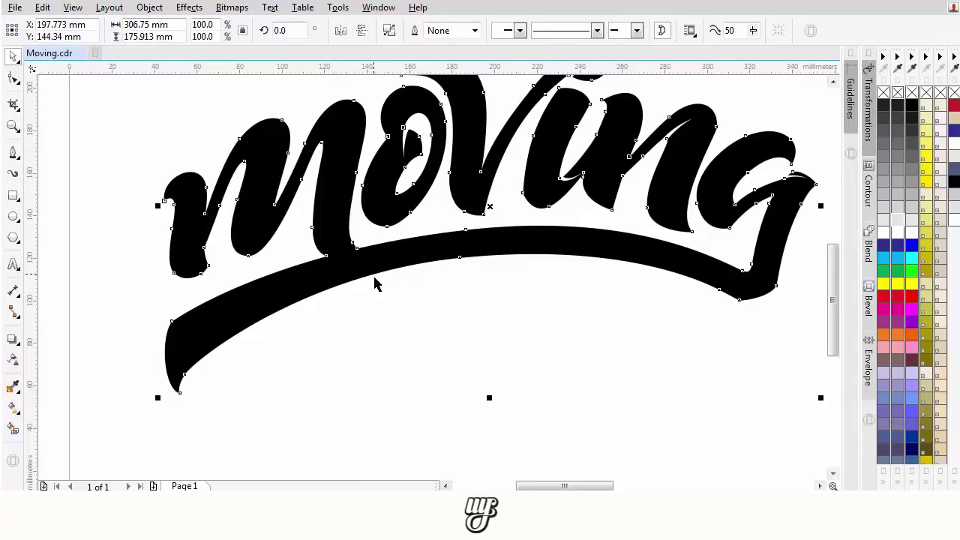
pyautogui.hotkey('ctrl', 'z')
# Try grouping the selected black shapes and sending them to the back of the page, then undo it
pyautogui.moveTo(402, 268); pyautogui.dragTo(373, 293)
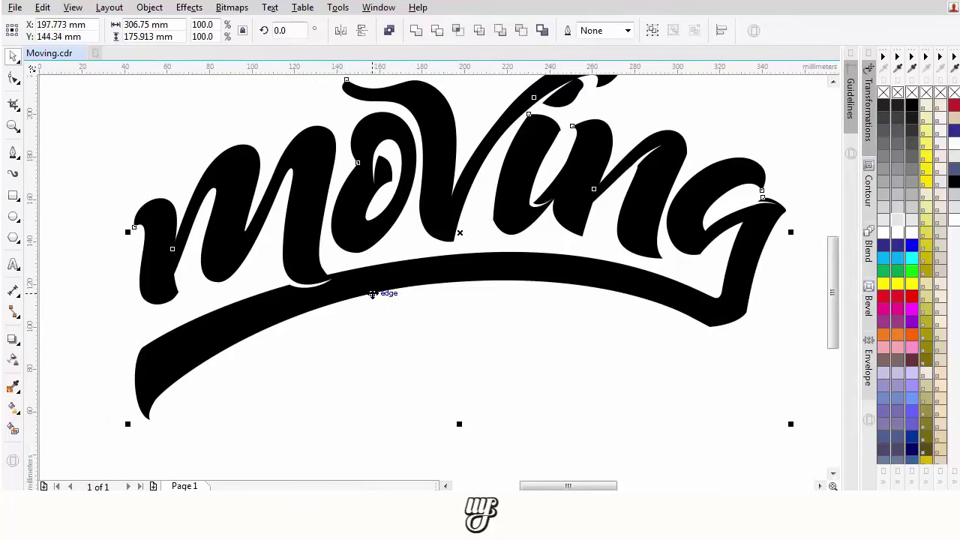
pyautogui.hotkey('ctrl', 'g')
pyautogui.hotkey('shift', 'pagedown')
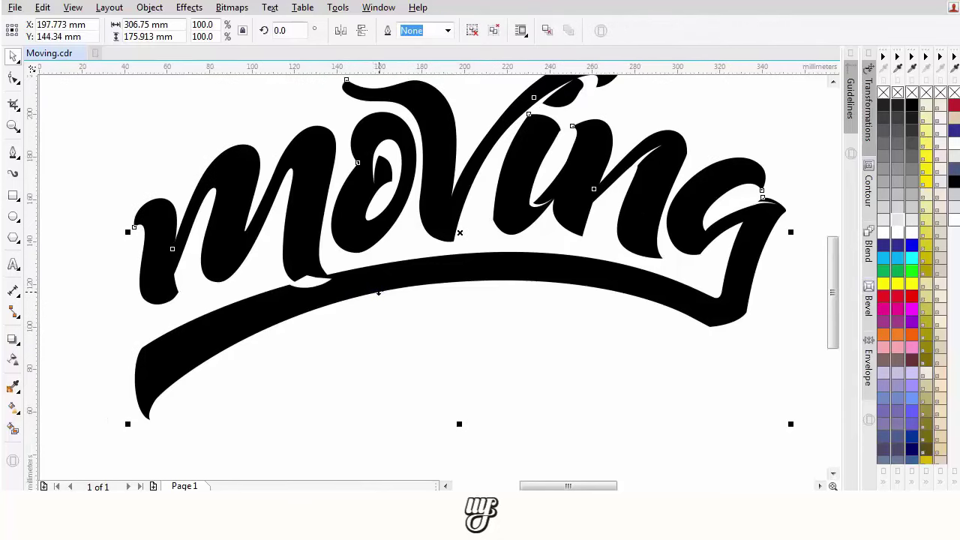
pyautogui.hotkey('ctrl', 'z')
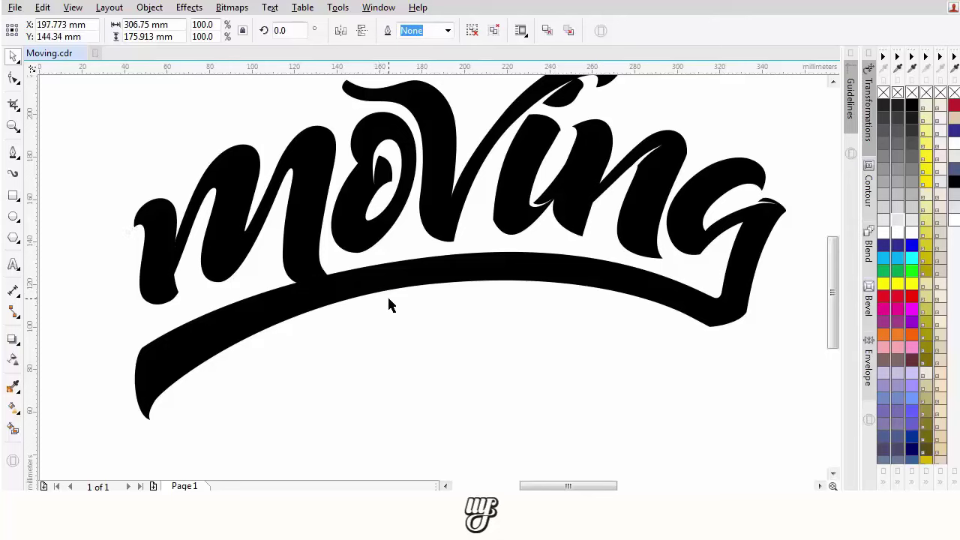
pyautogui.hotkey('ctrl', 'z')
# Cut the white crescent under the m's tail out of the swash with Back Minus Front
pyautogui.click(399, 322)
pyautogui.scroll(1, 326, 292)
pyautogui.click(294, 274)
pyautogui.moveTo(301, 281); pyautogui.dragTo(318, 301)
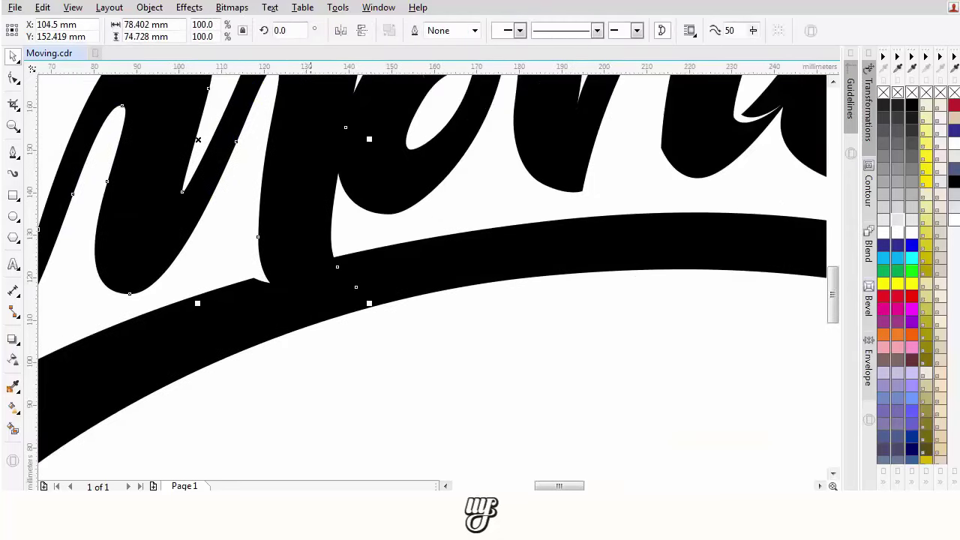
pyautogui.hotkey('ctrl', 'z')
pyautogui.scroll(1, 376, 375)
pyautogui.moveTo(209, 189); pyautogui.dragTo(227, 223)
pyautogui.hotkey('ctrl', 'z')
pyautogui.keyDown('shift'); pyautogui.click(385, 170); pyautogui.keyUp('shift')
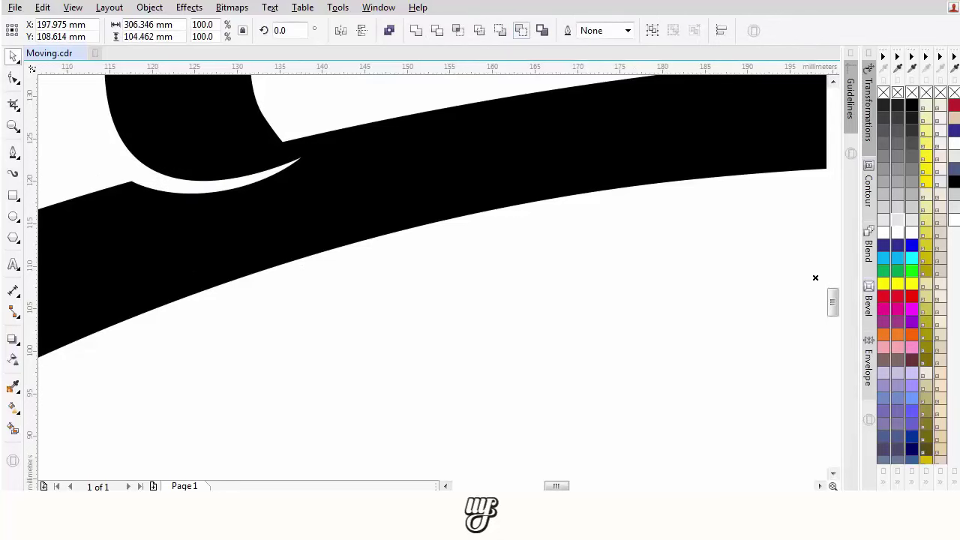
pyautogui.click(521, 30)
pyautogui.scroll(-3, 325, 253)
pyautogui.scroll(1, 295, 233)
# Weld the m's body, its first stem and the swash into one shape
pyautogui.click(293, 258)
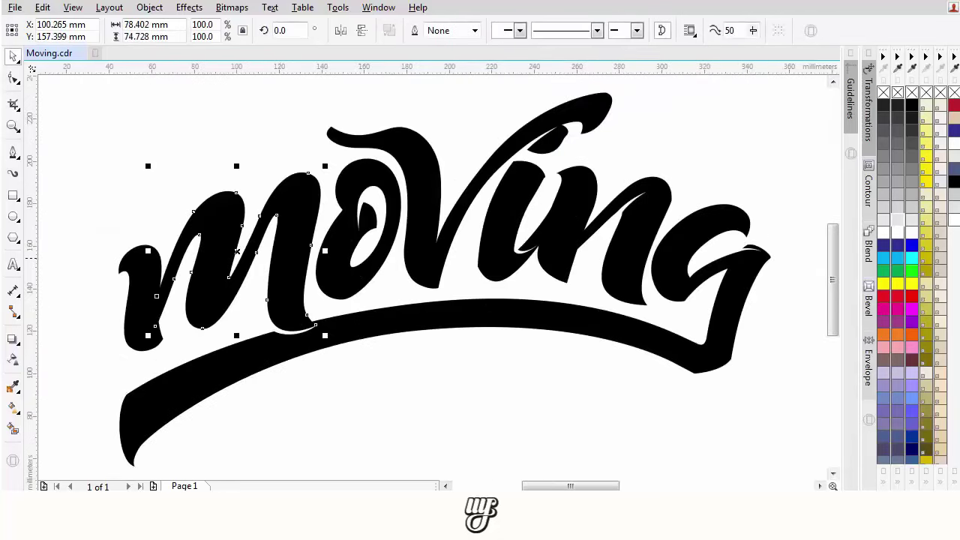
pyautogui.keyDown('shift'); pyautogui.click(143, 282); pyautogui.keyUp('shift')
pyautogui.click(417, 30)
pyautogui.scroll(2, 332, 307)
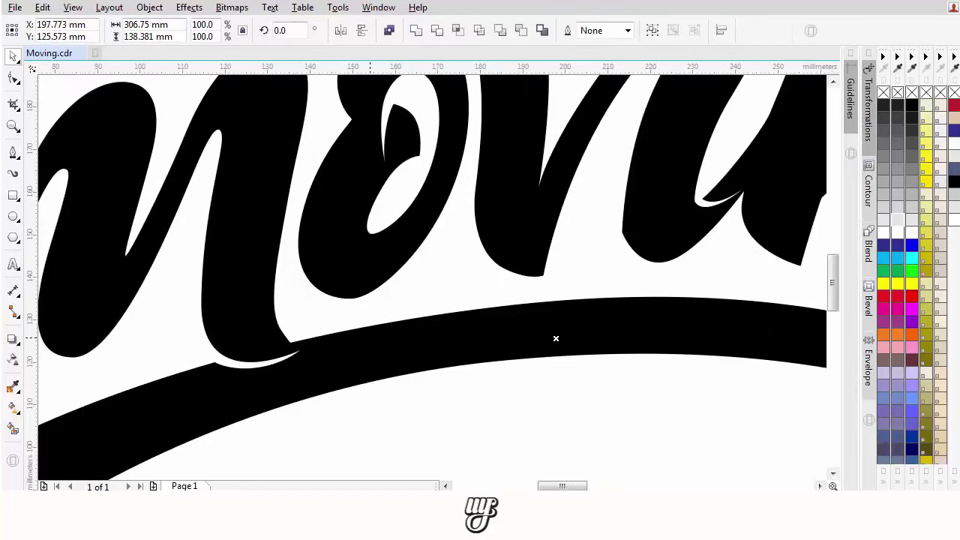
pyautogui.scroll(-5, 406, 184)
pyautogui.scroll(3, 541, 186)
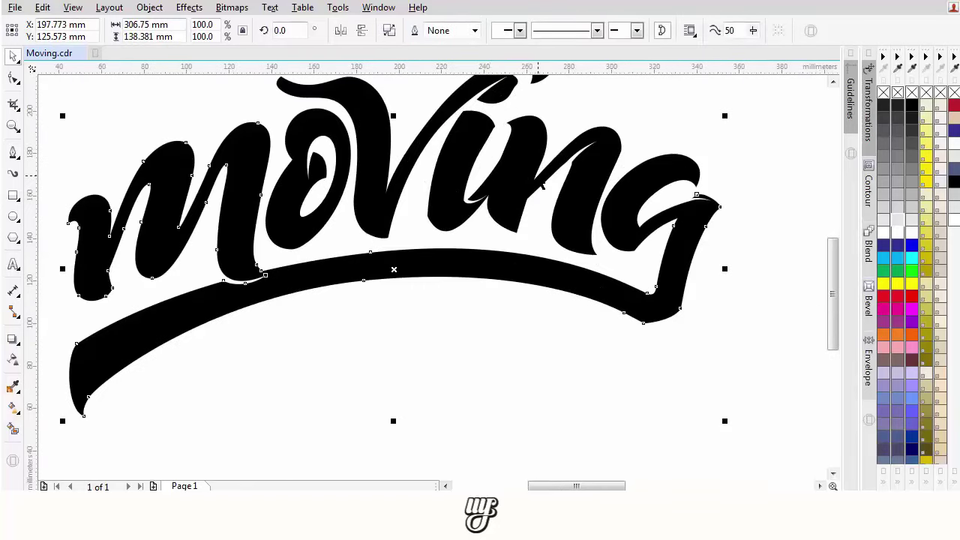
# Weld the g's bowl to the shape formed by the g's stem and the swash
pyautogui.moveTo(768, 154)
pyautogui.mouseDown()
pyautogui.moveTo(723, 197)
pyautogui.moveTo(667, 213)
pyautogui.mouseUp()
pyautogui.scroll(2, 697, 205)
pyautogui.click(637, 213)
pyautogui.keyDown('shift'); pyautogui.click(669, 237); pyautogui.keyUp('shift')
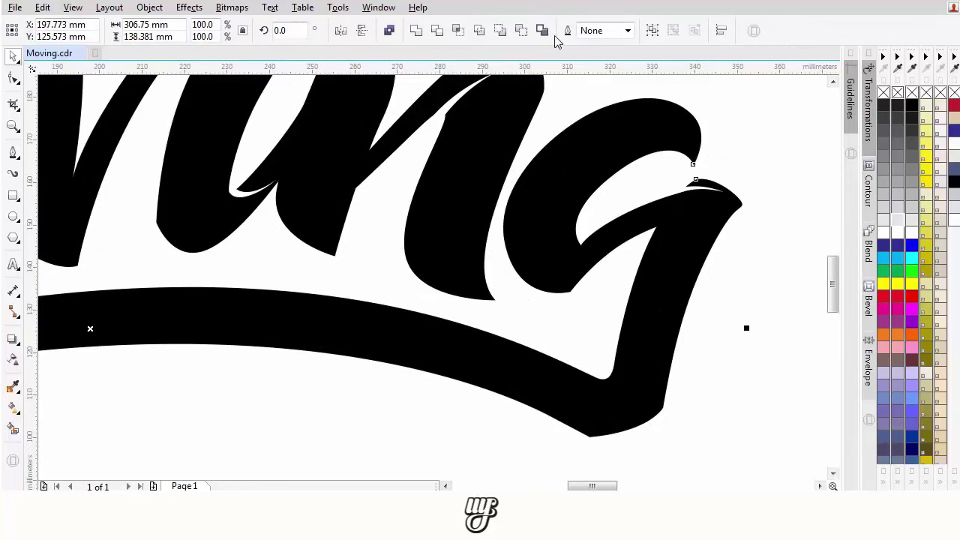
pyautogui.click(709, 145)
# Cut the white sliver across the top of the g's stem out of the black shape with Back Minus Front
pyautogui.click(676, 185)
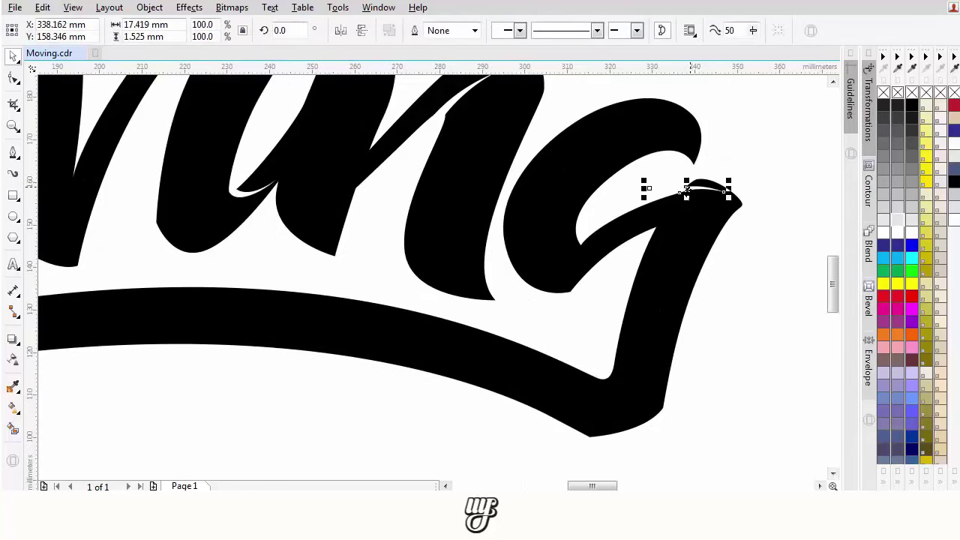
pyautogui.keyDown('shift'); pyautogui.click(679, 205); pyautogui.keyUp('shift')
pyautogui.click(525, 34)
pyautogui.scroll(-2, 569, 255)
pyautogui.scroll(2, 546, 255)
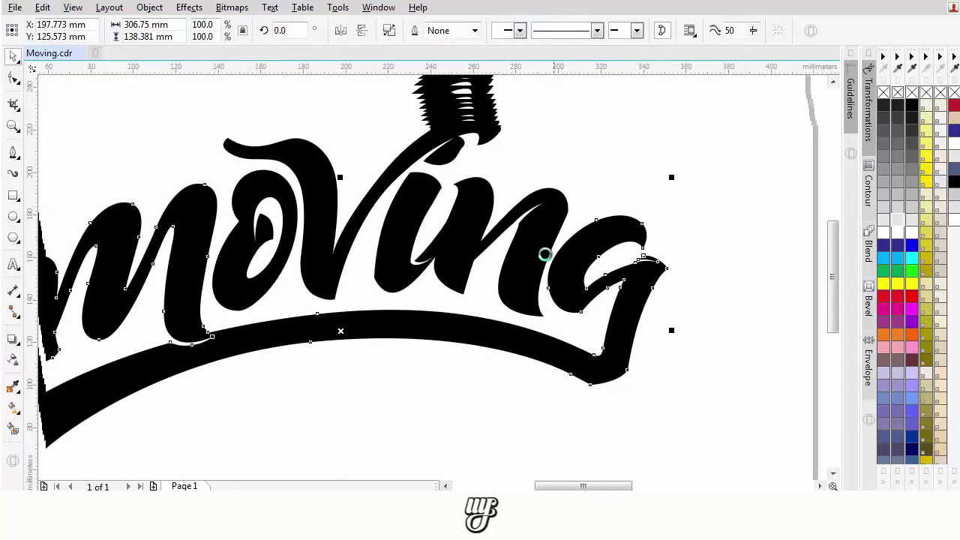
# Weld the n's two strokes and the i's stem into one shape
pyautogui.moveTo(408, 235)
pyautogui.mouseDown()
pyautogui.moveTo(452, 197)
pyautogui.moveTo(412, 218)
pyautogui.mouseUp()
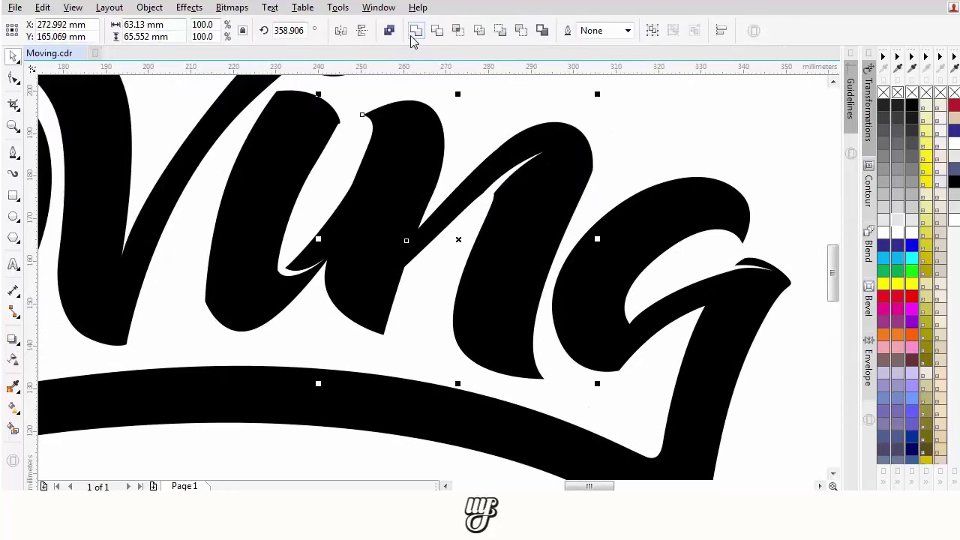
pyautogui.press('F5')
pyautogui.keyDown('shift'); pyautogui.click(516, 170); pyautogui.keyUp('shift')
pyautogui.keyDown('shift'); pyautogui.click(320, 129); pyautogui.keyUp('shift')
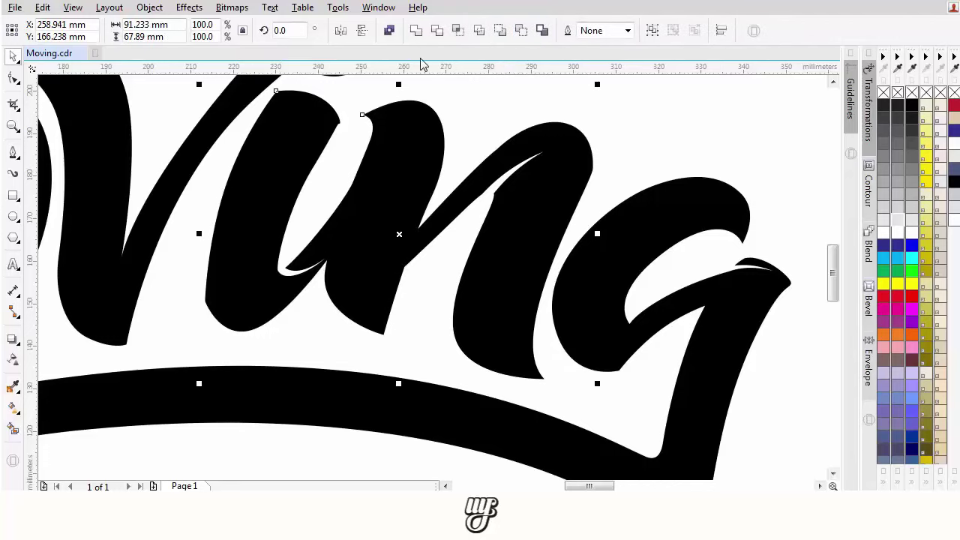
pyautogui.click(415, 32)
pyautogui.click(318, 231)
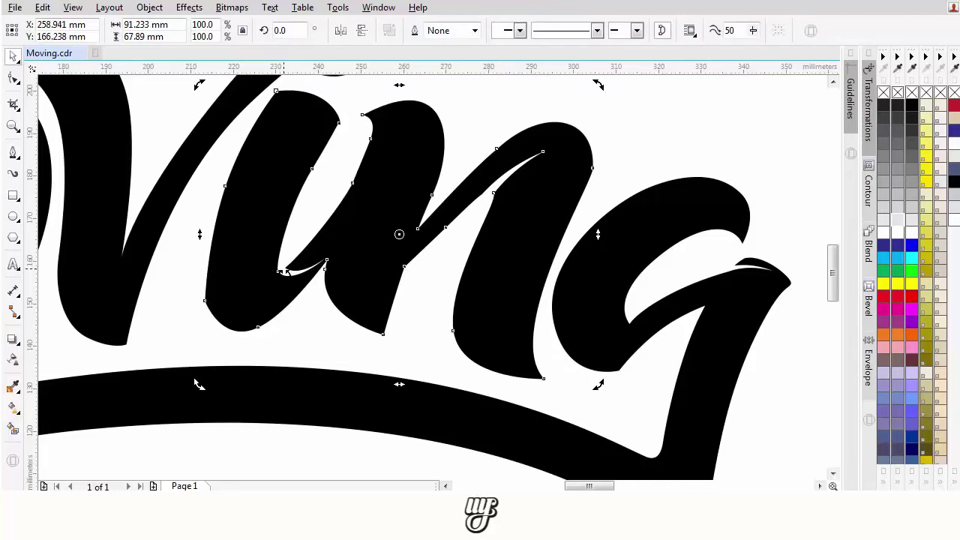
# Cut the white crescent between the i's foot and the n out of the welded shape with Back Minus Front
pyautogui.click(290, 273)
pyautogui.click(298, 294)
pyautogui.press('Escape')
pyautogui.click(294, 273)
pyautogui.keyDown('shift'); pyautogui.click(323, 251); pyautogui.keyUp('shift')
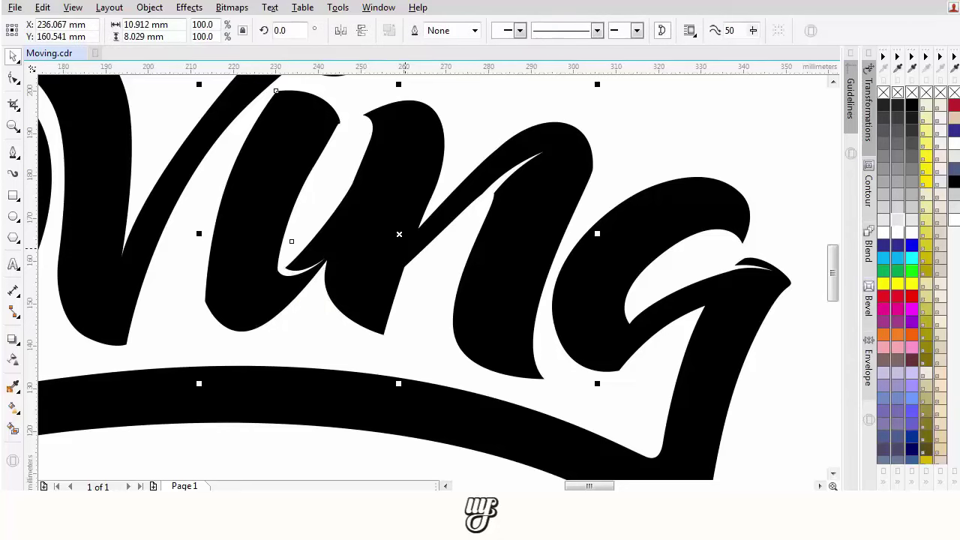
pyautogui.click(521, 31)
pyautogui.scroll(-1, 426, 266)
pyautogui.scroll(-3, 426, 272)
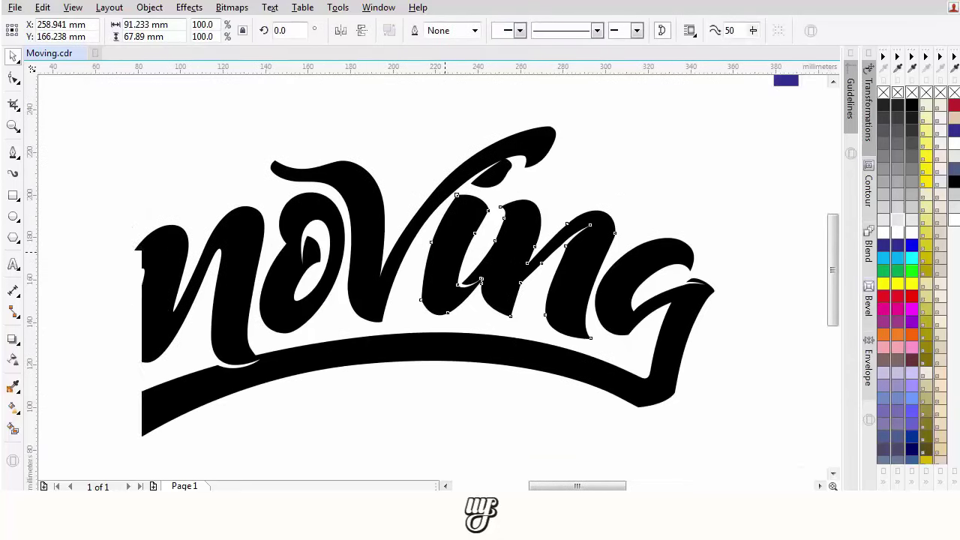
# Weld the i's dot to the combined i and n shape
pyautogui.scroll(4, 503, 187)
pyautogui.click(502, 188)
pyautogui.keyDown('shift'); pyautogui.click(471, 223); pyautogui.keyUp('shift')
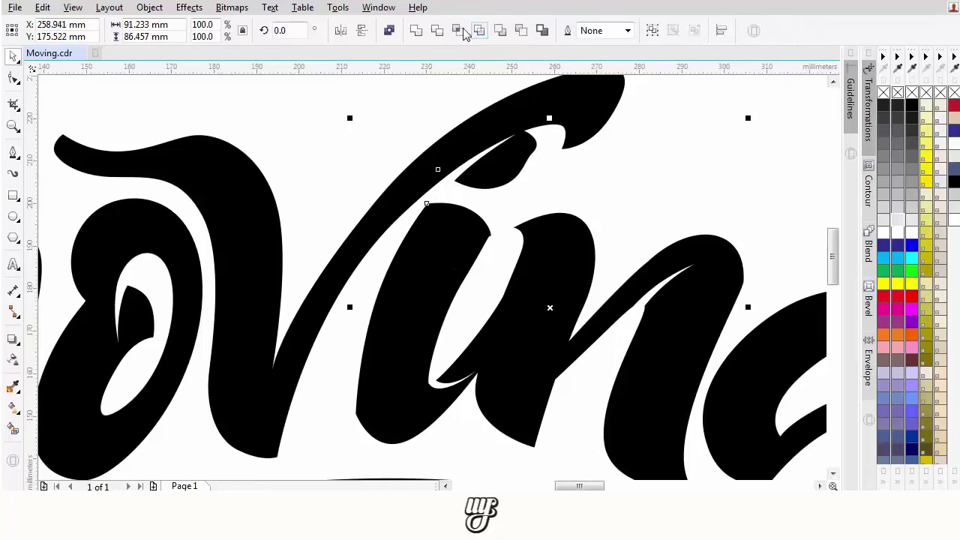
pyautogui.click(415, 31)
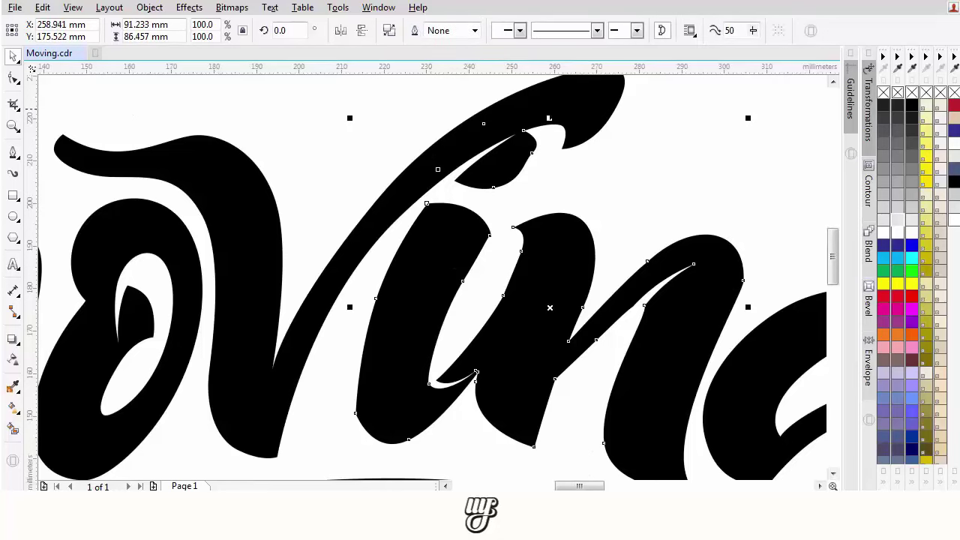
pyautogui.click(570, 194)
# Cut the white separating shape along the i's dot out of the i and n shape with Back Minus Front
pyautogui.scroll(1, 475, 161)
pyautogui.click(475, 161)
pyautogui.keyDown('shift'); pyautogui.click(501, 172); pyautogui.keyUp('shift')
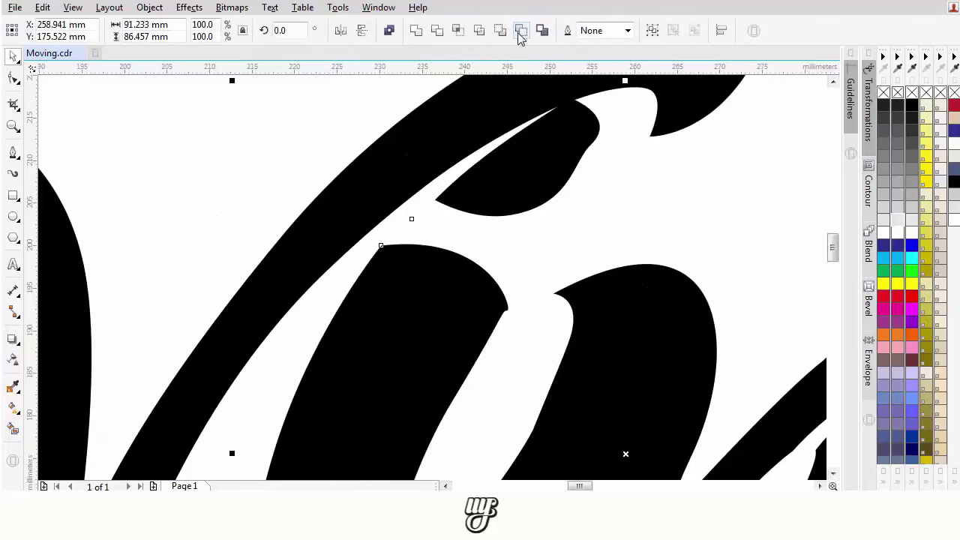
pyautogui.click(519, 34)
pyautogui.scroll(-1, 507, 189)
# Weld the V to the combined i and n shape
pyautogui.click(551, 199)
pyautogui.click(529, 171)
pyautogui.keyDown('shift'); pyautogui.click(543, 121); pyautogui.keyUp('shift')
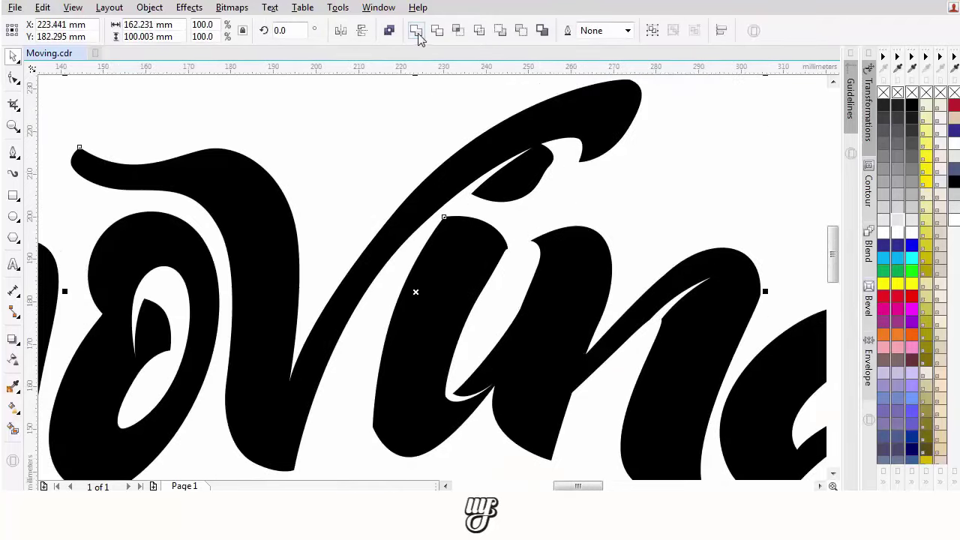
pyautogui.click(416, 31)
pyautogui.scroll(-1, 483, 160)
# Cut the white separating shape beside the o's inner curl out of the o
pyautogui.moveTo(306, 240); pyautogui.dragTo(428, 227)
pyautogui.scroll(2, 419, 230)
pyautogui.click(437, 203)
pyautogui.keyDown('shift'); pyautogui.click(409, 340); pyautogui.keyUp('shift')
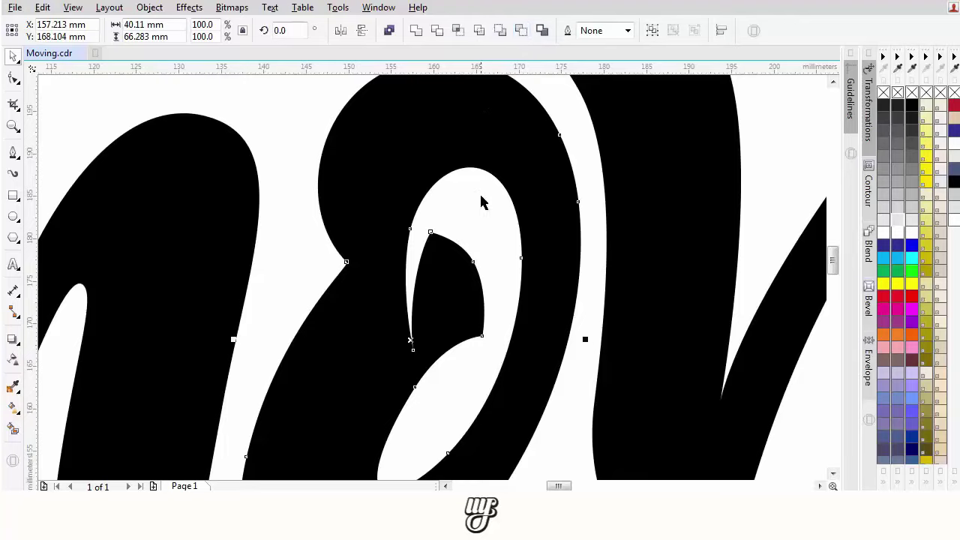
# Weld all the remaining lettering pieces and the swash into a single object
pyautogui.scroll(-2, 481, 201)
pyautogui.moveTo(475, 197); pyautogui.dragTo(468, 223)
pyautogui.scroll(1, 401, 344)
pyautogui.click(396, 349)
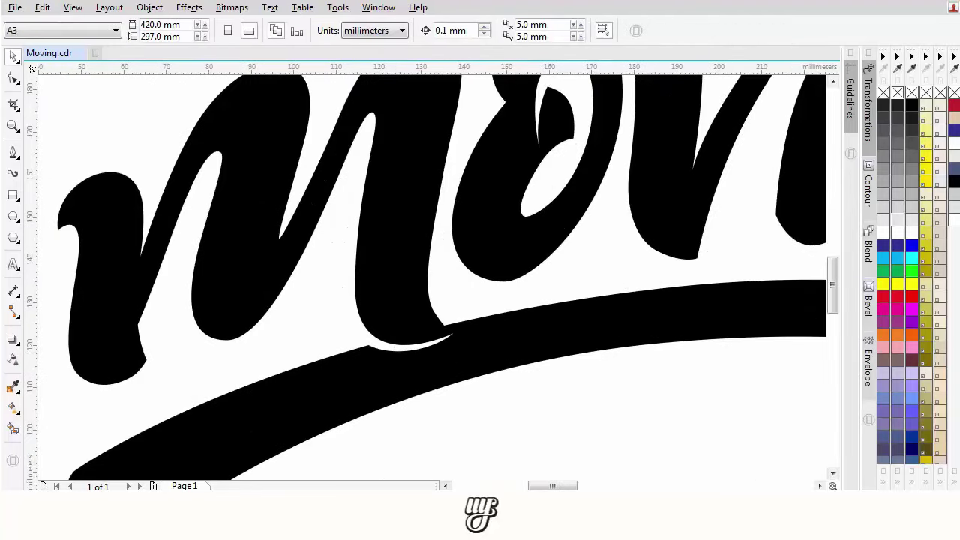
pyautogui.click(450, 337)
pyautogui.scroll(-3, 452, 323)
pyautogui.moveTo(202, 164); pyautogui.dragTo(664, 419)
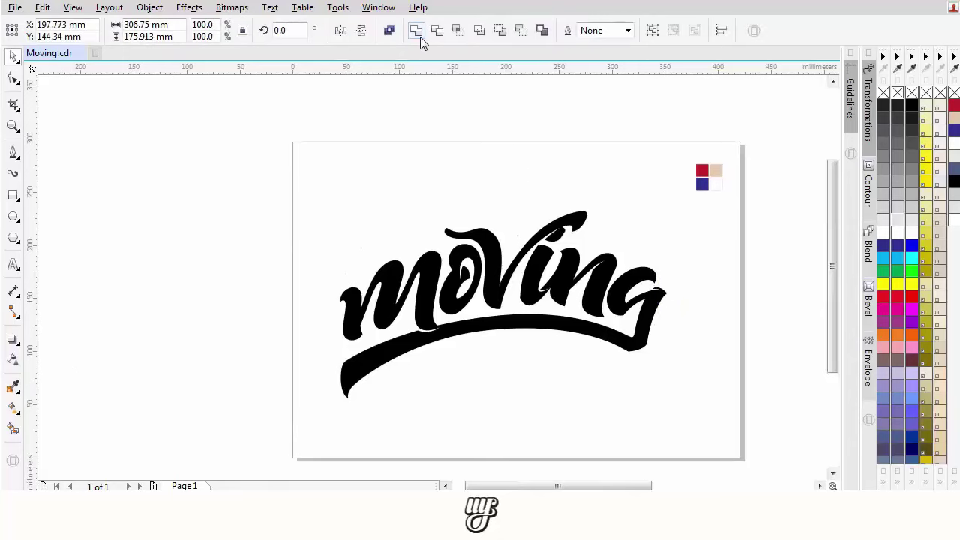
pyautogui.click(419, 34)
# Centre the welded lettering on the page and scale it down about its centre to roughly a quarter of its size
pyautogui.press('p')
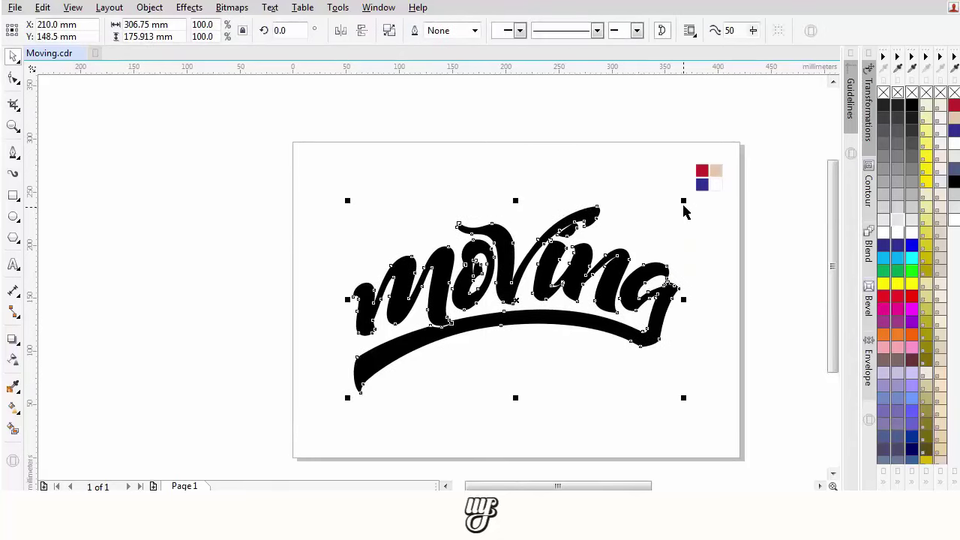
pyautogui.moveTo(685, 207); pyautogui.dragTo(559, 276)
pyautogui.press('Escape')
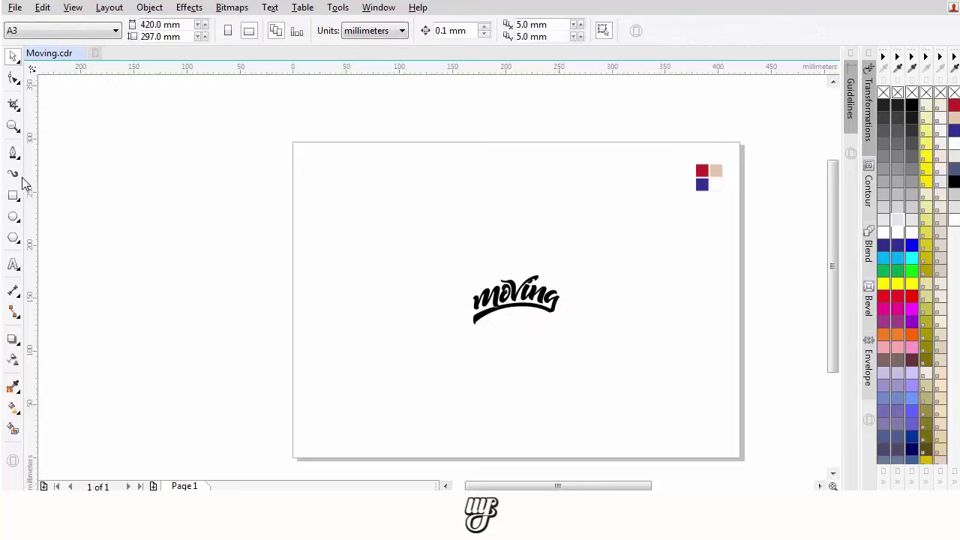
# Draw a rectangle about 123.5 × 75.5 mm beside the small lettering, before its first letter
pyautogui.click(15, 197)
pyautogui.scroll(2, 328, 295)
pyautogui.moveTo(290, 225); pyautogui.dragTo(551, 386)
pyautogui.scroll(-2, 221, 305)
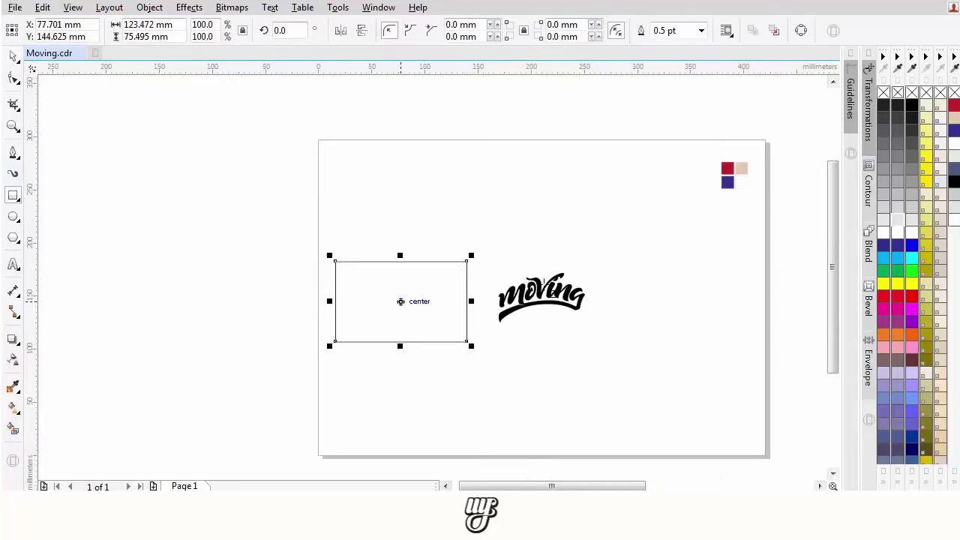
# Sample the red swatch and fill the empty rectangle beside the lettering with it
pyautogui.click(15, 395)
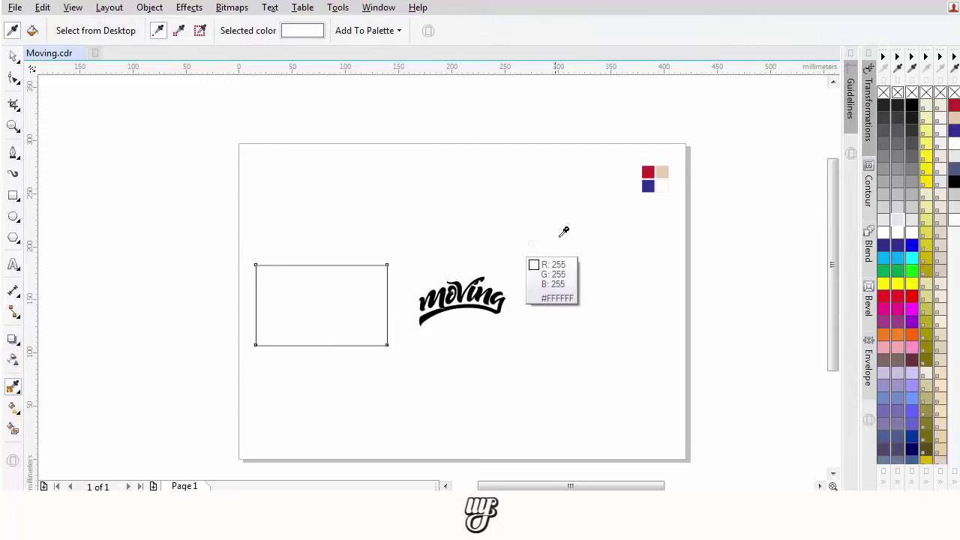
pyautogui.click(649, 174)
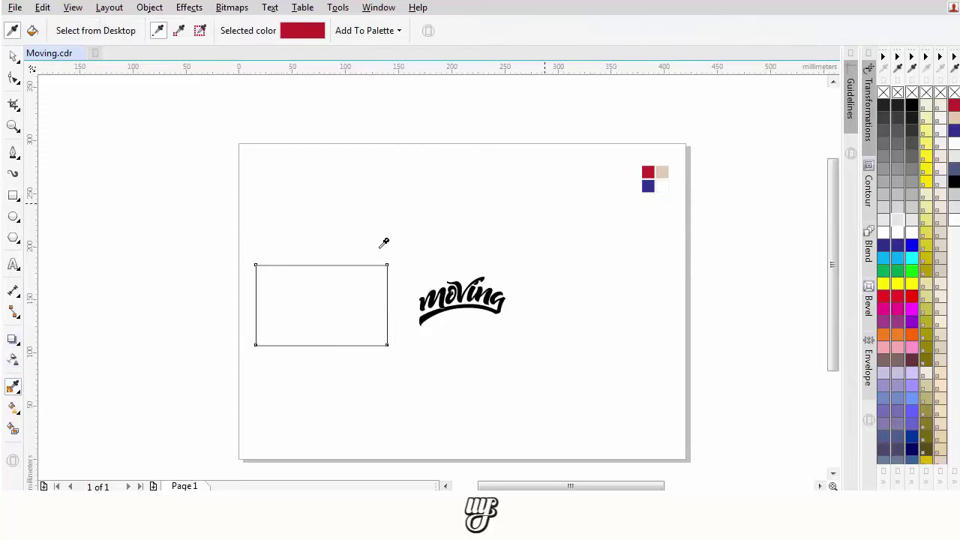
pyautogui.click(648, 173)
pyautogui.click(299, 278)
pyautogui.click(13, 60)
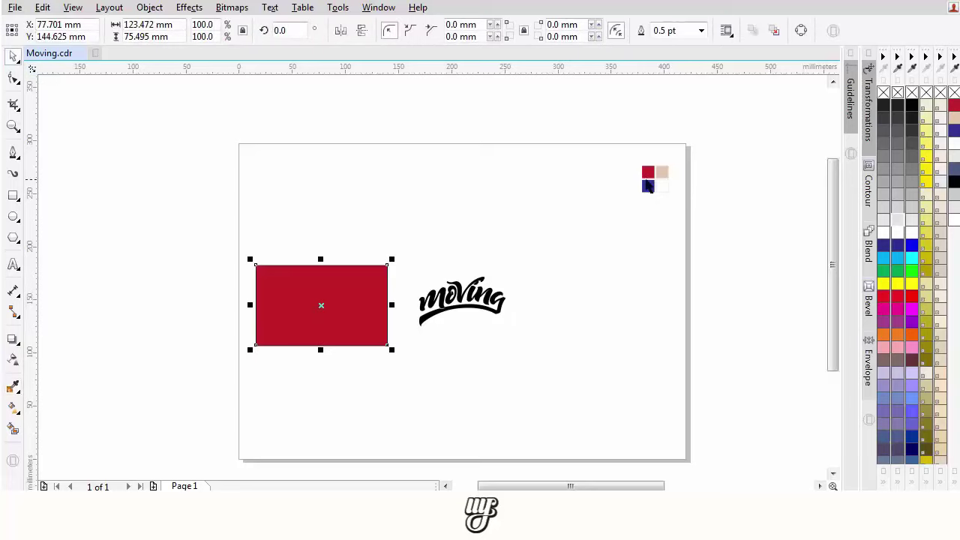
# Fill the welded lettering with the beige swatch colour
pyautogui.click(452, 312)
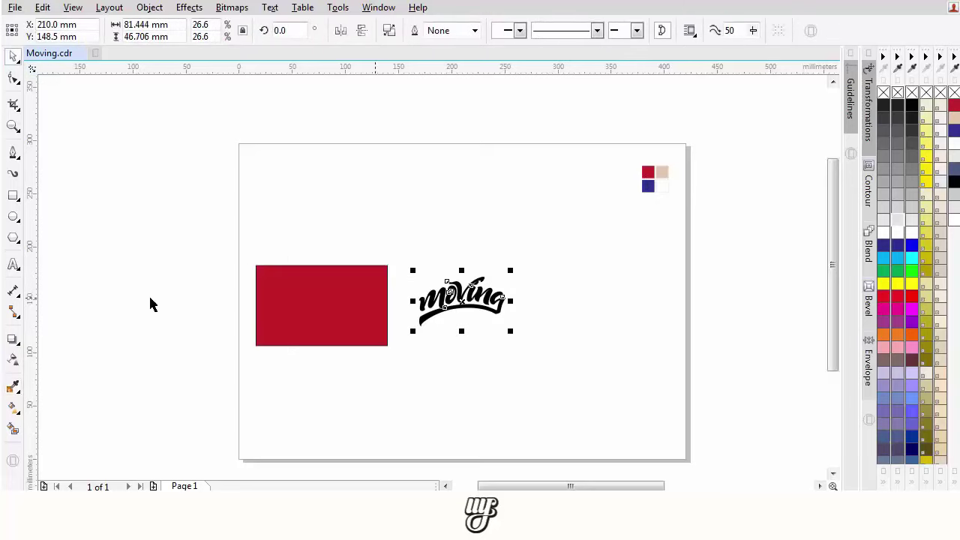
pyautogui.click(14, 405)
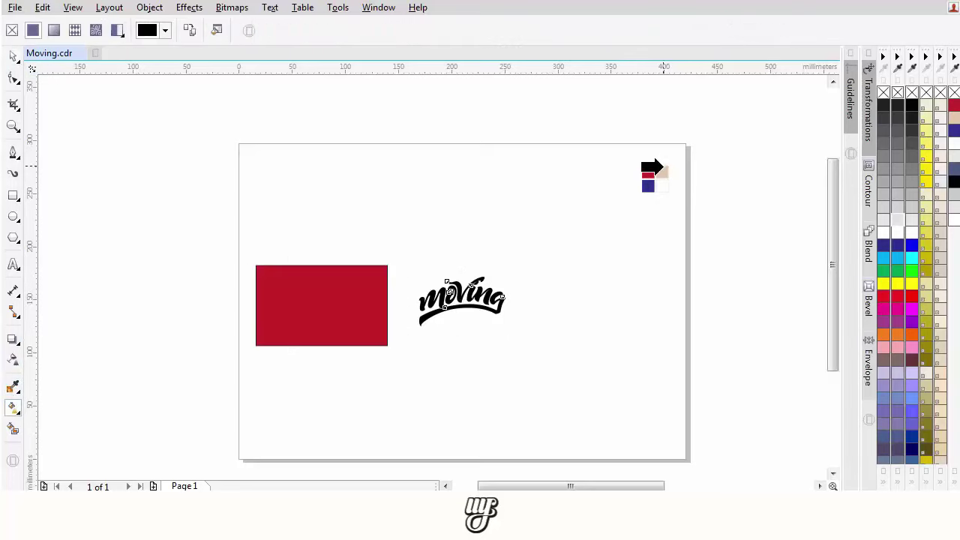
pyautogui.click(664, 168)
pyautogui.click(13, 57)
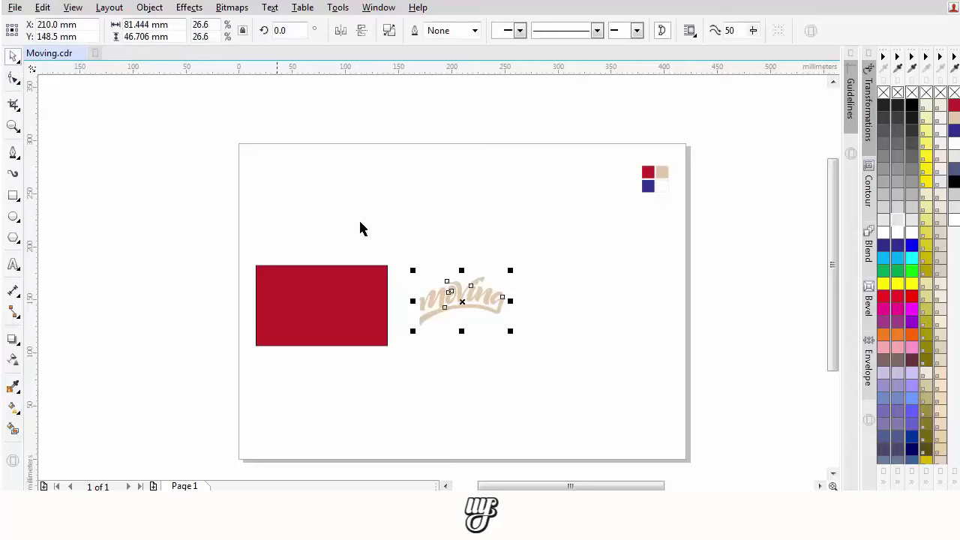
# Centre the lettering on the red rectangle and place the rectangle behind it with no outline
pyautogui.keyDown('shift'); pyautogui.click(369, 308); pyautogui.keyUp('shift')
pyautogui.press('c')
pyautogui.press('e')
pyautogui.click(414, 268)
pyautogui.click(365, 275)
pyautogui.hotkey('shift', 'pagedown')
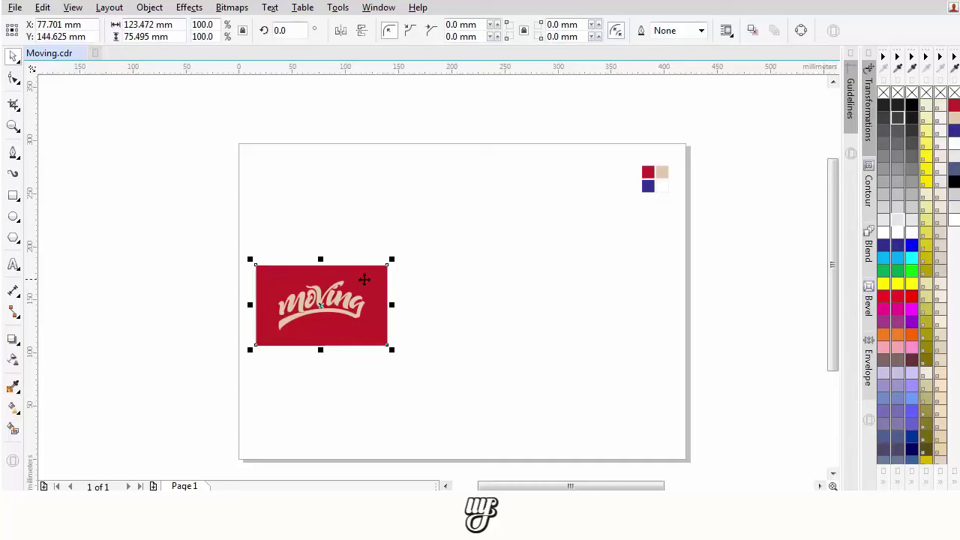
# Copy the red card with its lettering about 132 mm sideways and repeat the copy for an evenly spaced row of three
pyautogui.scroll(2, 364, 278)
pyautogui.click(411, 276)
pyautogui.click(248, 350)
pyautogui.scroll(-2, 248, 349)
pyautogui.moveTo(249, 349); pyautogui.dragTo(395, 364)
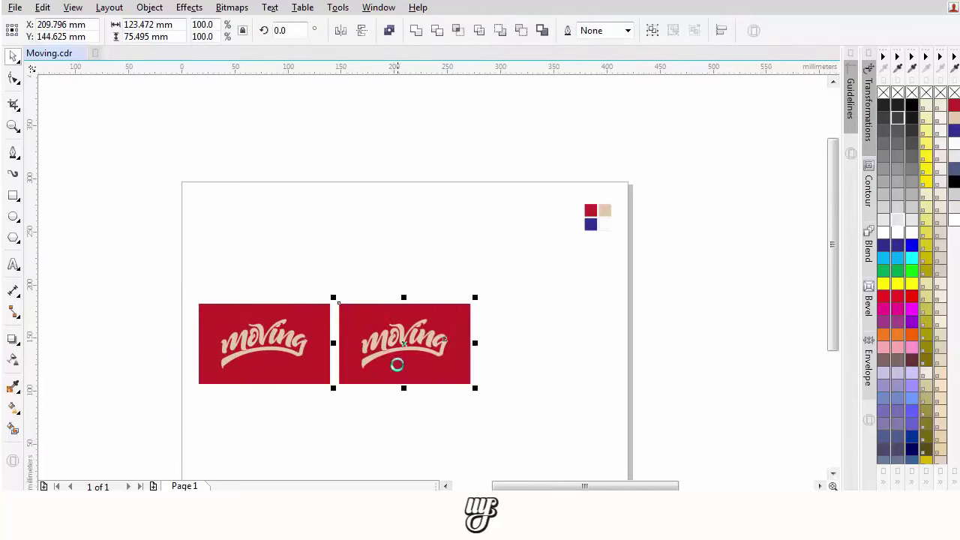
pyautogui.hotkey('ctrl', 'r')
pyautogui.click(645, 299)
pyautogui.click(496, 315)
# Recolour the middle card with the blue swatch as background and white lettering
pyautogui.click(353, 317)
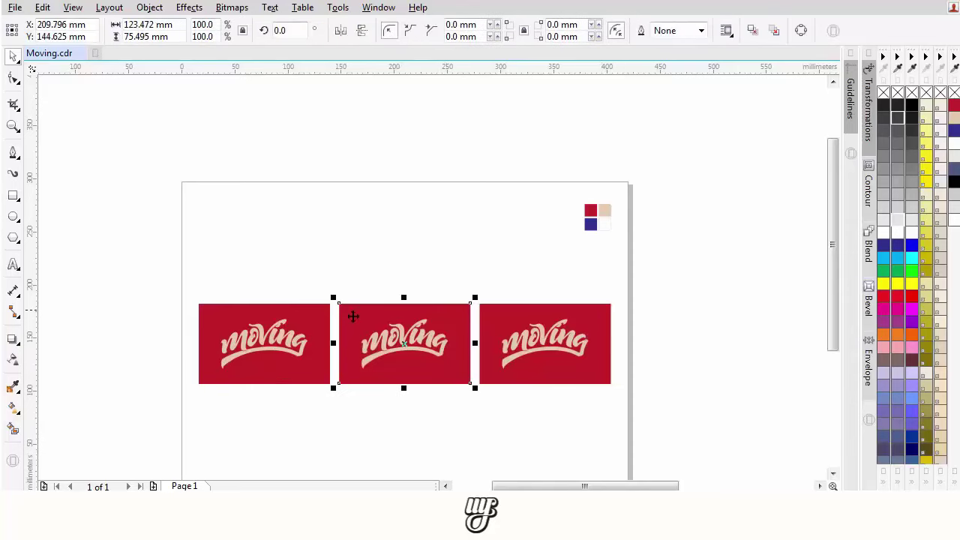
pyautogui.click(13, 390)
pyautogui.click(591, 224)
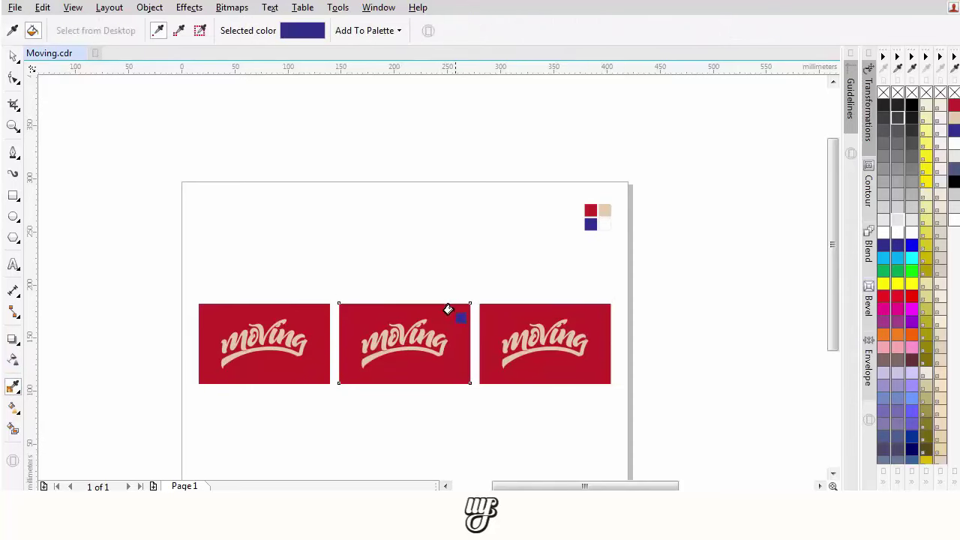
pyautogui.click(450, 311)
pyautogui.scroll(3, 431, 345)
pyautogui.click(426, 282)
pyautogui.scroll(-2, 425, 281)
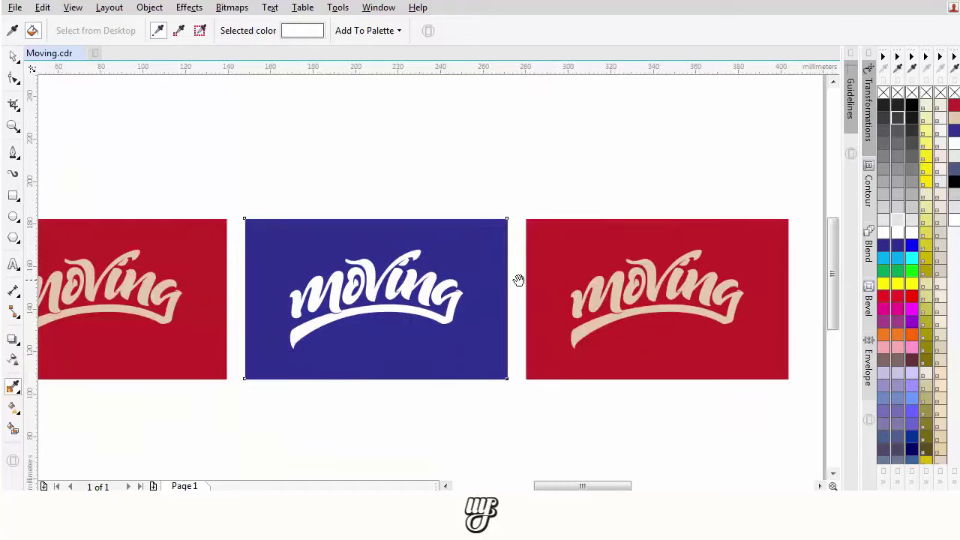
# Recolour the third card with a black background and white lettering
pyautogui.click(602, 287)
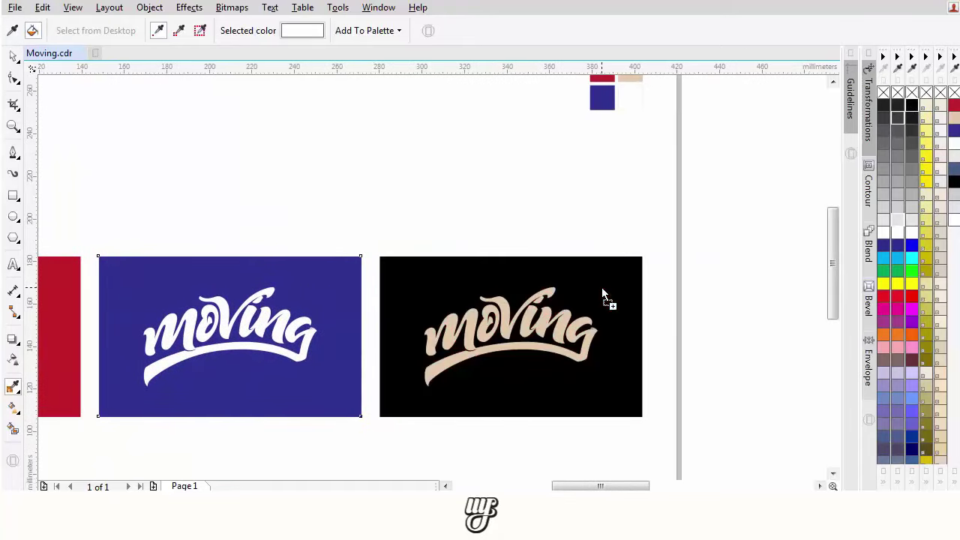
pyautogui.press('shift')
pyautogui.click(596, 218)
pyautogui.scroll(2, 560, 323)
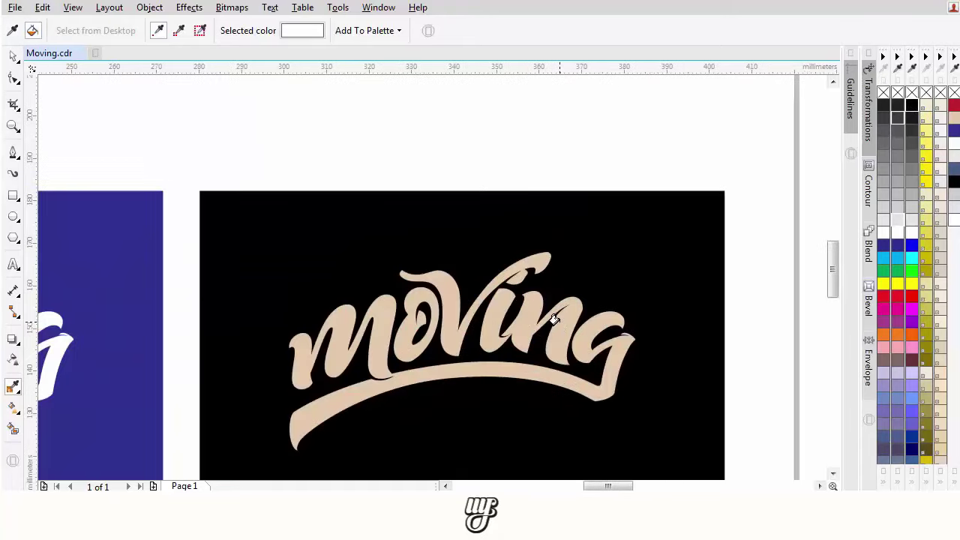
pyautogui.click(559, 321)
pyautogui.scroll(-2, 563, 323)
pyautogui.click(9, 55)
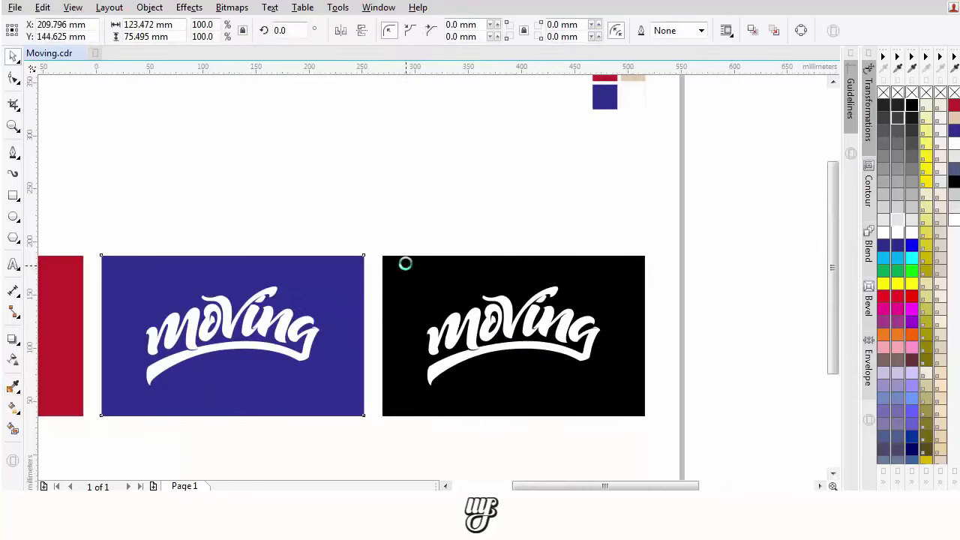
# Move the row of three cards straight down by about 75 mm
pyautogui.scroll(-1, 405, 264)
pyautogui.moveTo(577, 221); pyautogui.dragTo(93, 366)
pyautogui.moveTo(426, 292); pyautogui.dragTo(426, 312)
pyautogui.moveTo(512, 349); pyautogui.dragTo(513, 412)
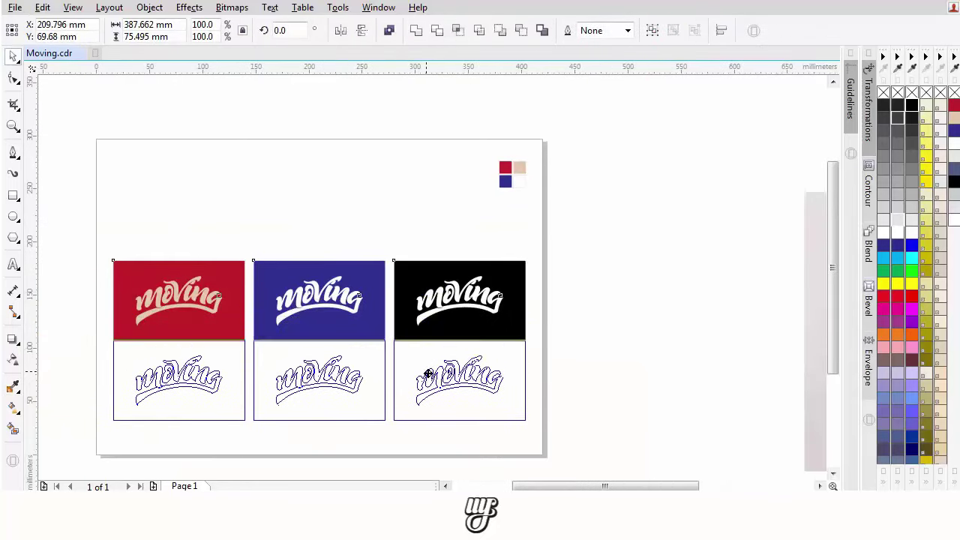
pyautogui.click(567, 321)
# Place a copy of the black card above the row, enlarged to about 386 × 236 mm, and move the colour swatches off the page
pyautogui.moveTo(386, 450); pyautogui.dragTo(387, 450)
pyautogui.moveTo(490, 371); pyautogui.dragTo(212, 284)
pyautogui.moveTo(253, 253); pyautogui.dragTo(534, 116)
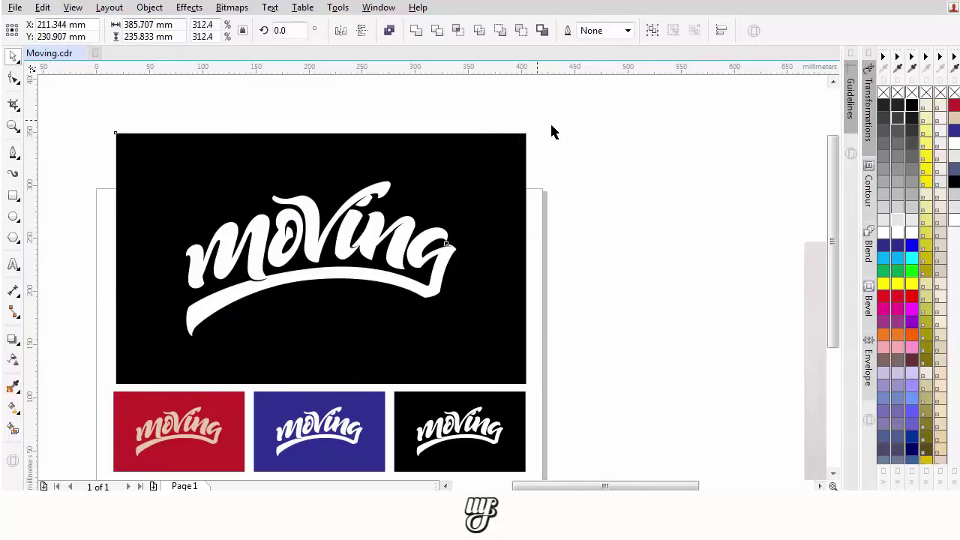
pyautogui.moveTo(463, 247); pyautogui.dragTo(462, 248)
pyautogui.moveTo(513, 225); pyautogui.dragTo(663, 241)
# Fill the large card's lettering with black and its background with light grey
pyautogui.click(415, 252)
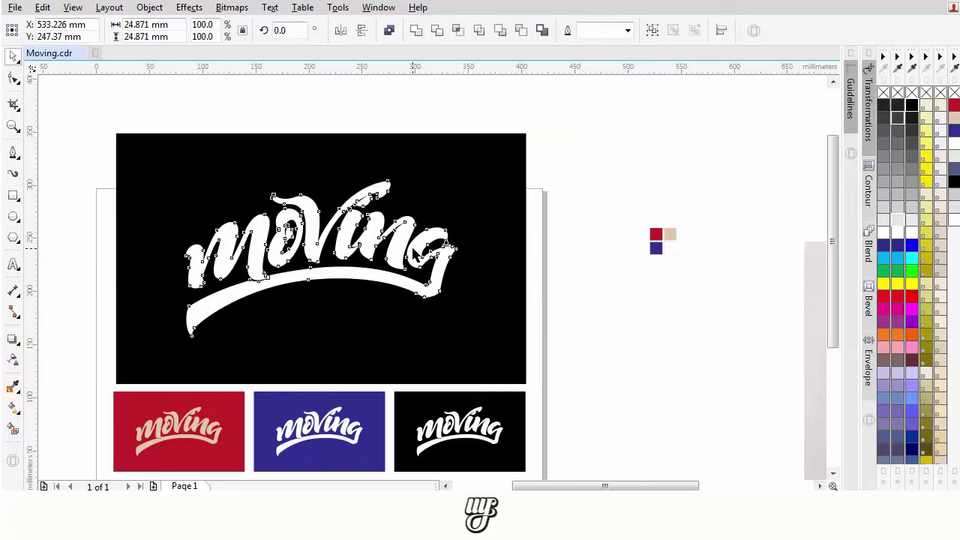
pyautogui.click(912, 106)
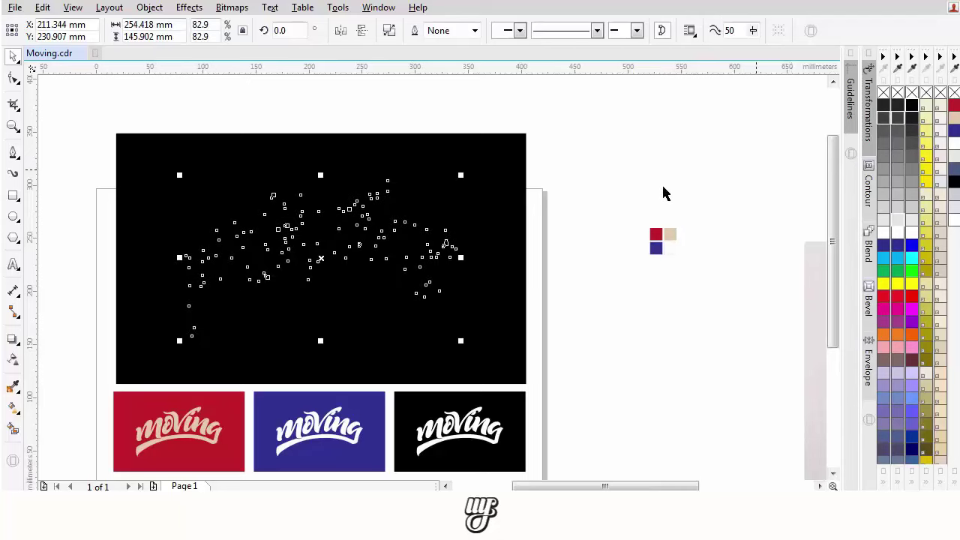
pyautogui.press('Tab')
pyautogui.click(913, 222)
pyautogui.click(821, 193)
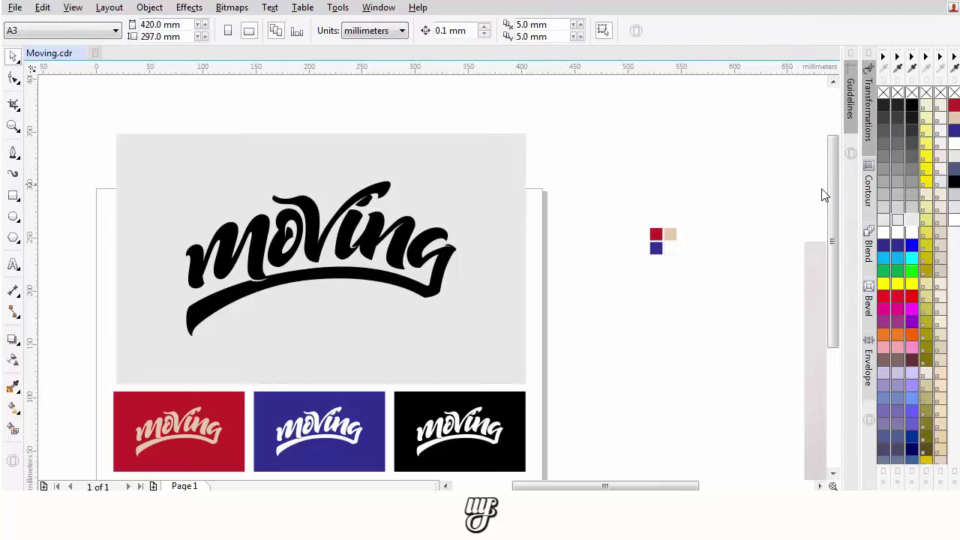
# Change the large card's background to white and give it a grey hairline outline
pyautogui.click(480, 193)
pyautogui.click(903, 231)
pyautogui.click(593, 180)
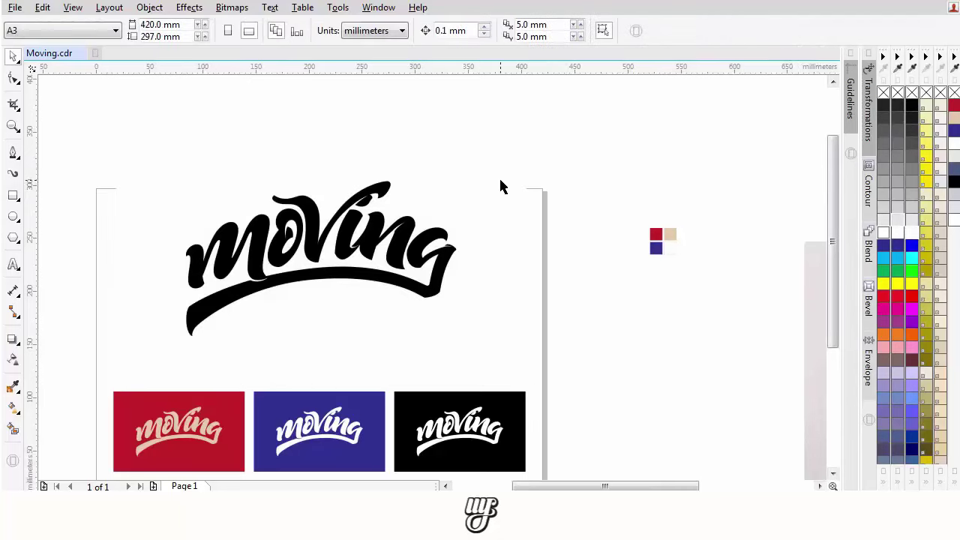
pyautogui.scroll(-1, 499, 177)
pyautogui.click(499, 177)
pyautogui.rightClick(913, 195)
# Group all four cards and centre the group on the page
pyautogui.moveTo(525, 125); pyautogui.dragTo(468, 214)
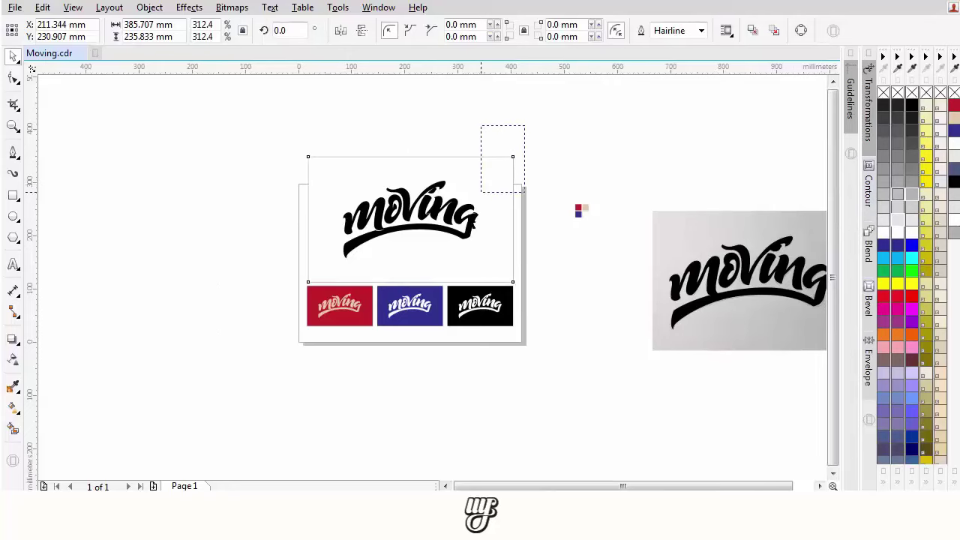
pyautogui.moveTo(230, 400); pyautogui.dragTo(242, 394)
pyautogui.press('p')
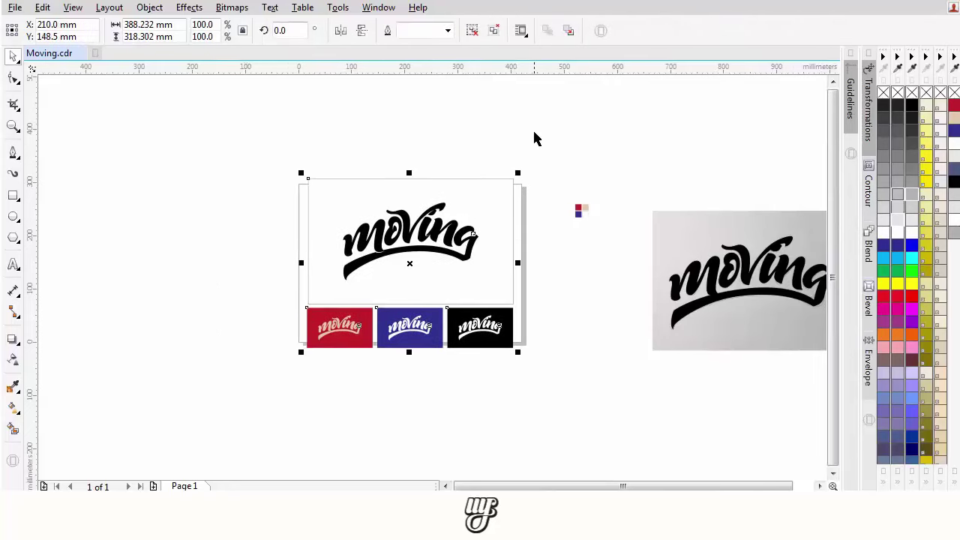
# Scale the group of cards down about its centre to roughly 332 × 272 mm so it fits inside the page
pyautogui.scroll(2, 533, 140)
pyautogui.moveTo(499, 223); pyautogui.dragTo(468, 247)
pyautogui.moveTo(404, 361); pyautogui.dragTo(515, 198)
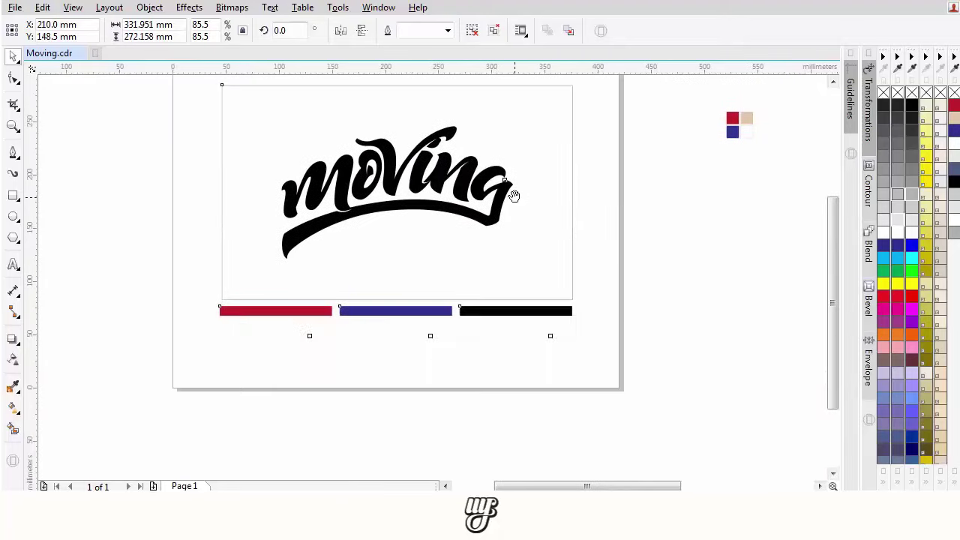
pyautogui.click(603, 246)
pyautogui.moveTo(427, 178); pyautogui.dragTo(427, 225)
# Examine the finished layout and the red, blue and black cards up close
pyautogui.scroll(1, 413, 271)
pyautogui.moveTo(409, 295); pyautogui.dragTo(424, 265)
pyautogui.scroll(-1, 427, 204)
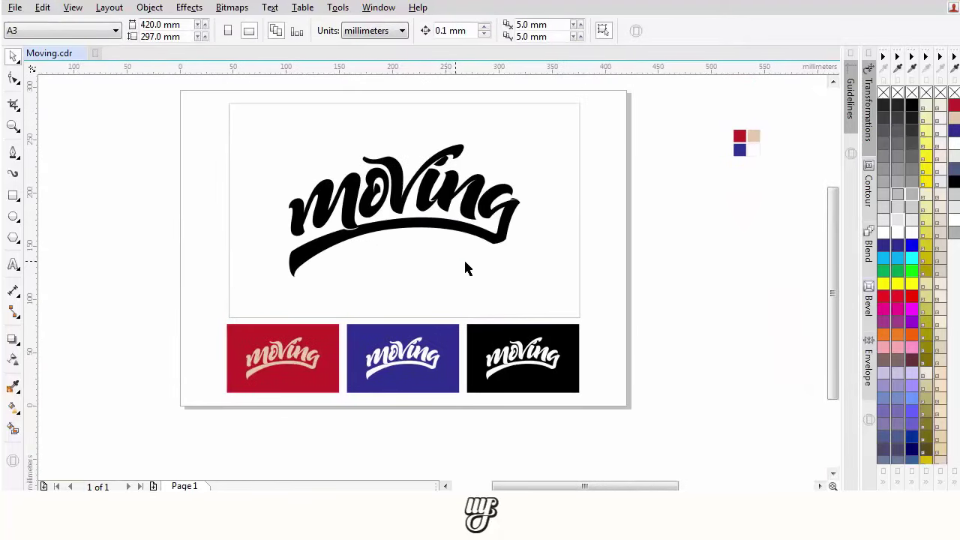
pyautogui.scroll(4, 293, 343)
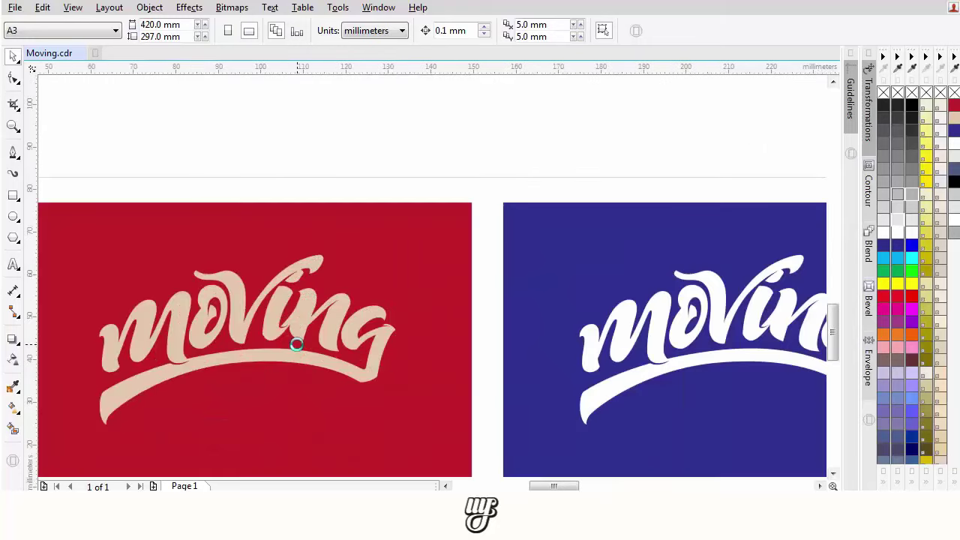
pyautogui.scroll(-1, 290, 342)
pyautogui.moveTo(646, 330); pyautogui.dragTo(327, 285)
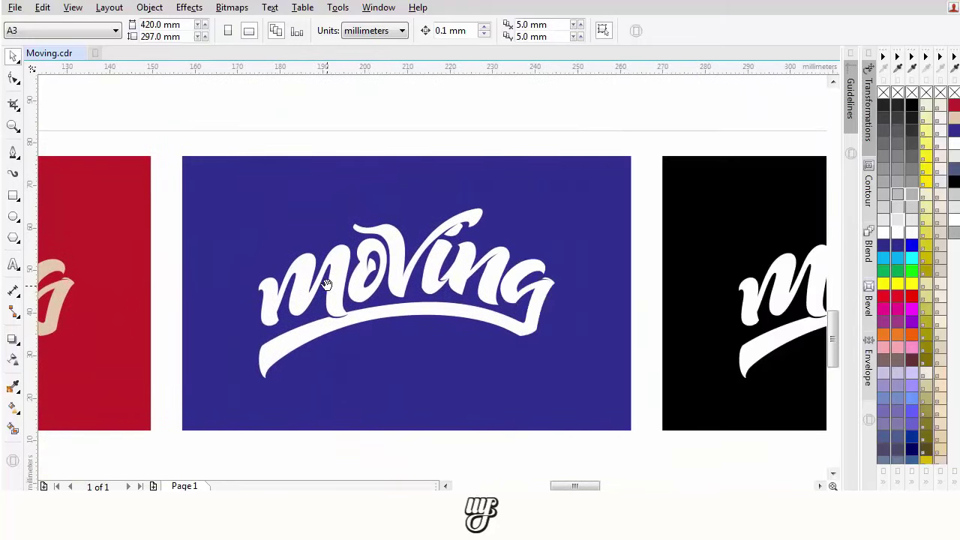
pyautogui.hscroll(4, 766, 335)
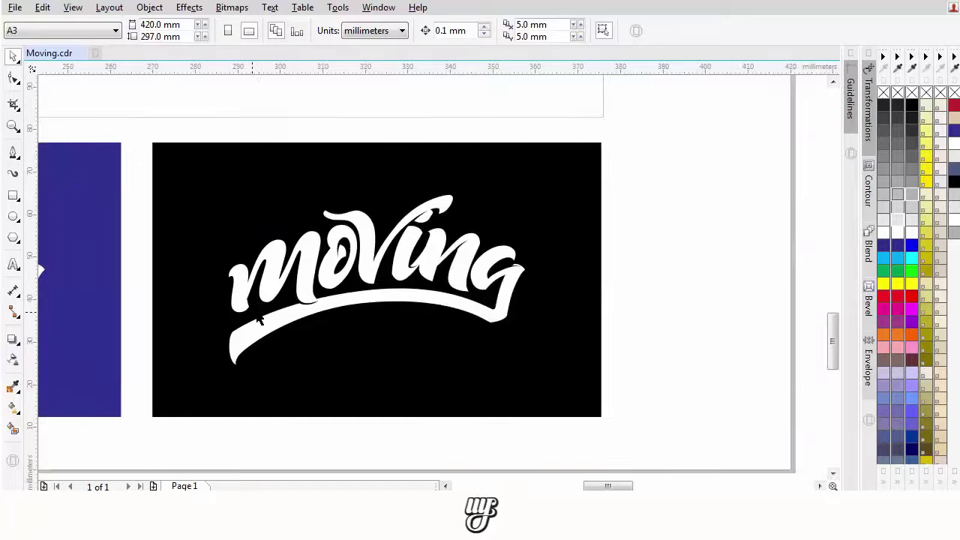